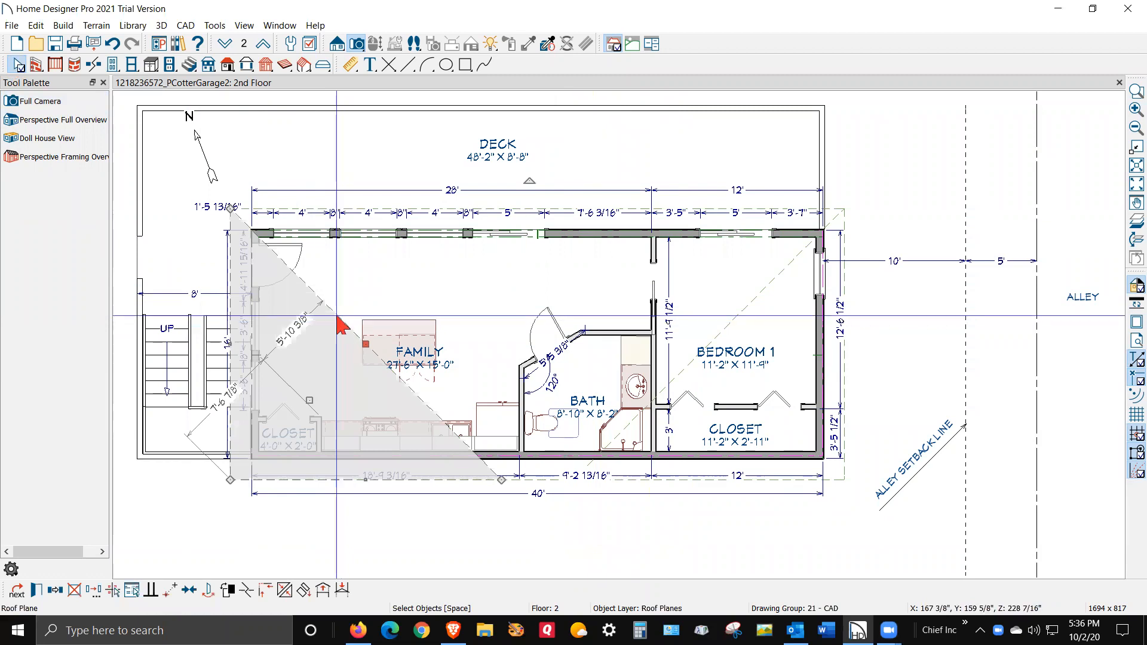
Step: Build a new 4th floor derived from the 3rd floor plan, keeping the default floor settings
{"action": "key", "text": "Escape"}
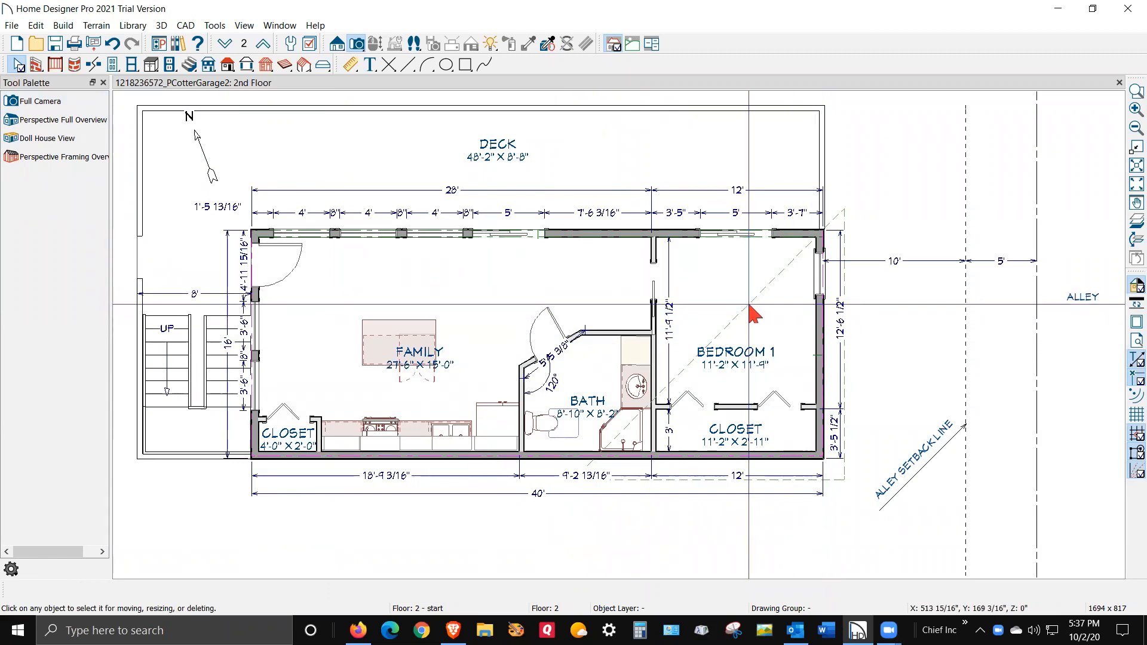
{"action": "left_click", "coordinate": [67, 26]}
{"action": "mouse_move", "coordinate": [123, 130]}
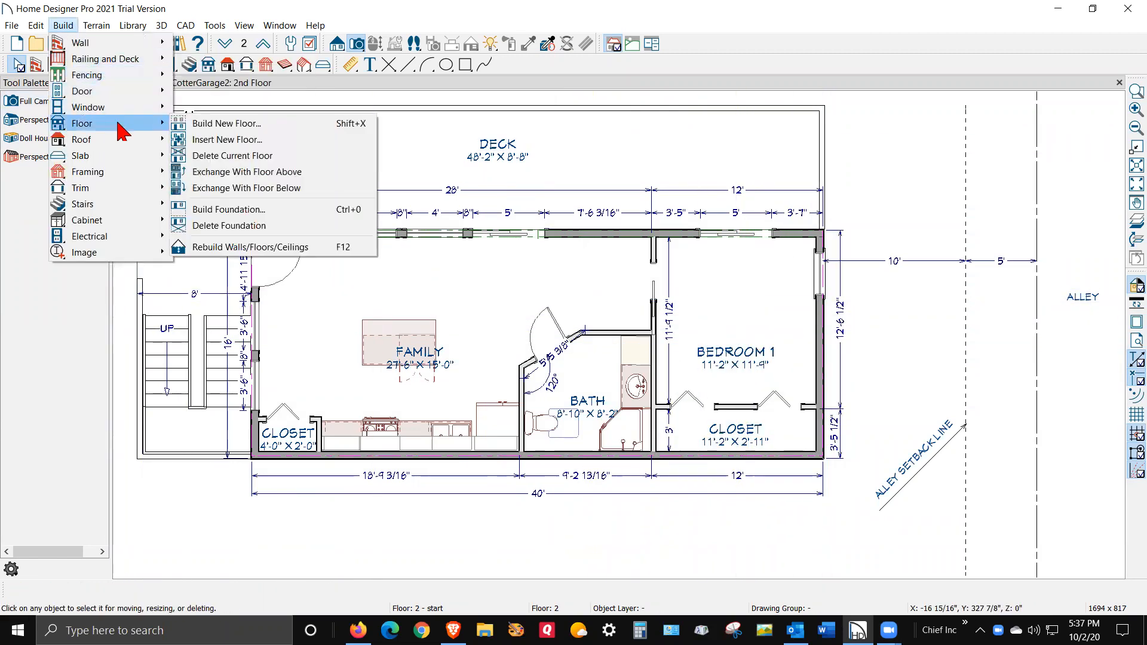
{"action": "left_click", "coordinate": [202, 125]}
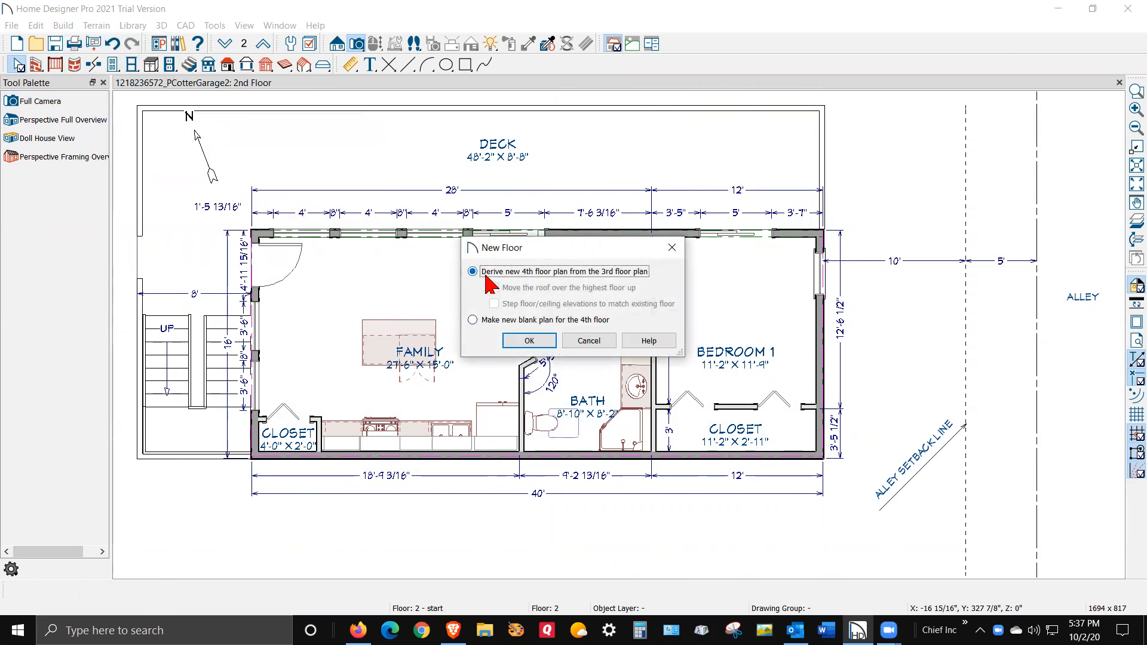
{"action": "left_click", "coordinate": [541, 342]}
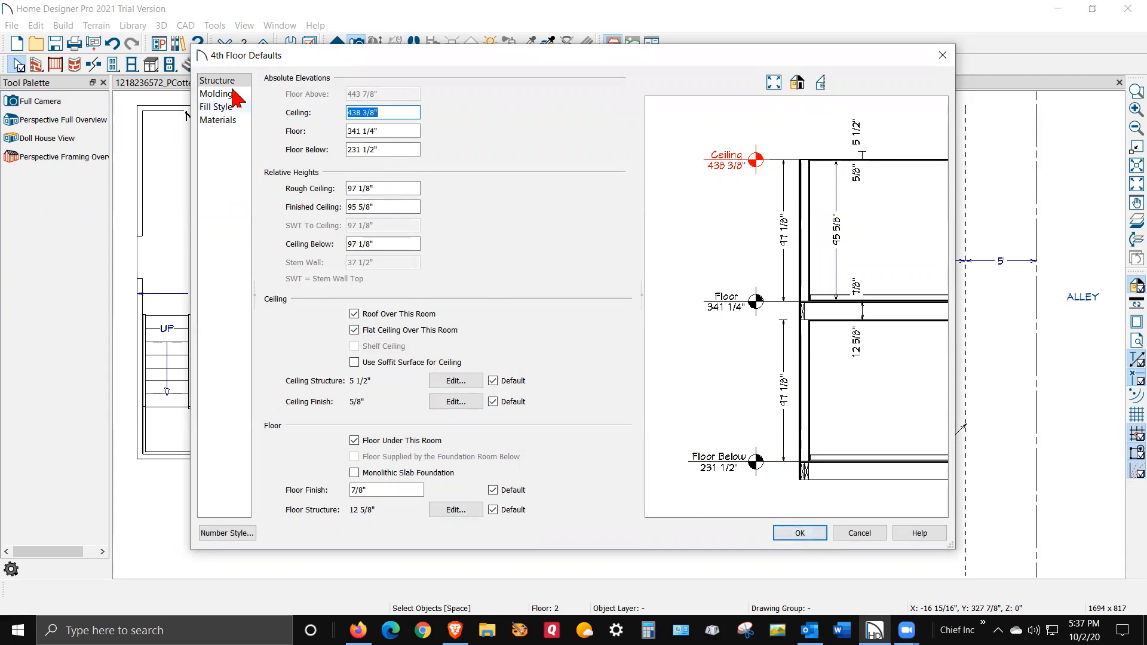
{"action": "left_click", "coordinate": [794, 533]}
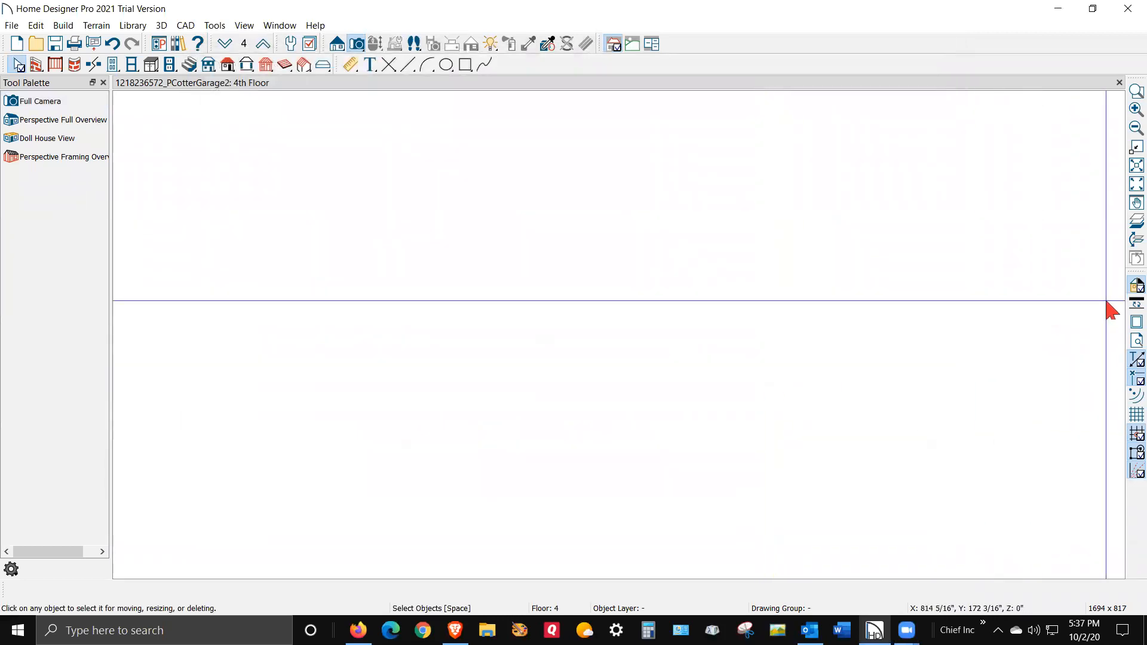
Step: Turn on the reference floor display and check it by switching between the 3rd and 4th floors
{"action": "left_click", "coordinate": [1128, 222]}
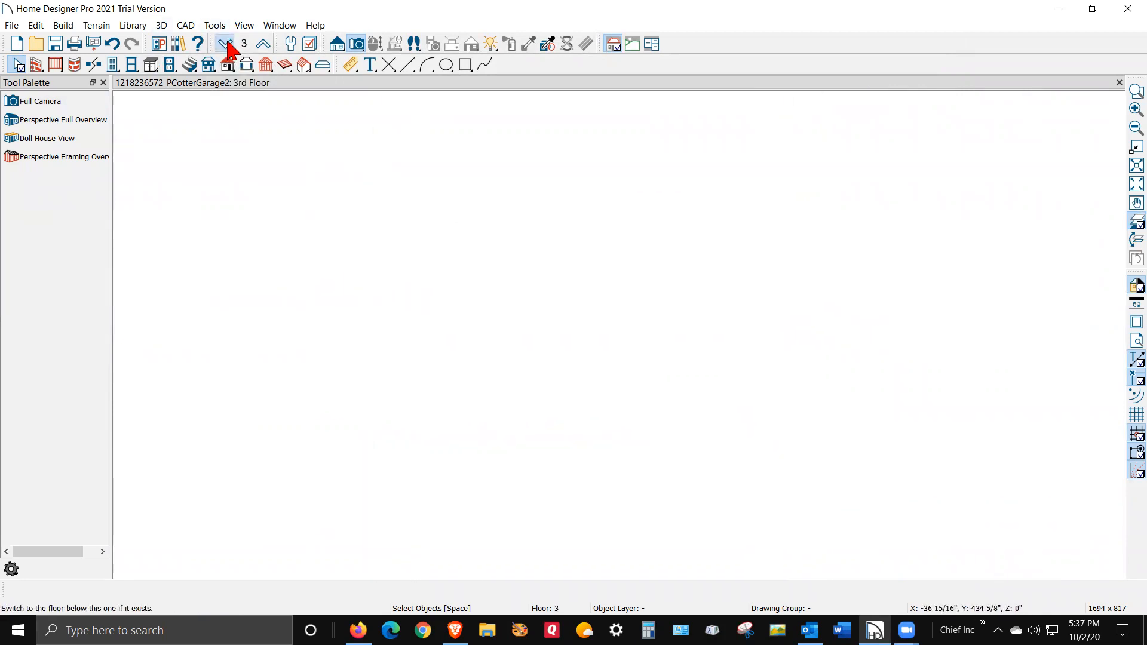
{"action": "left_click", "coordinate": [225, 44]}
{"action": "left_click", "coordinate": [263, 47]}
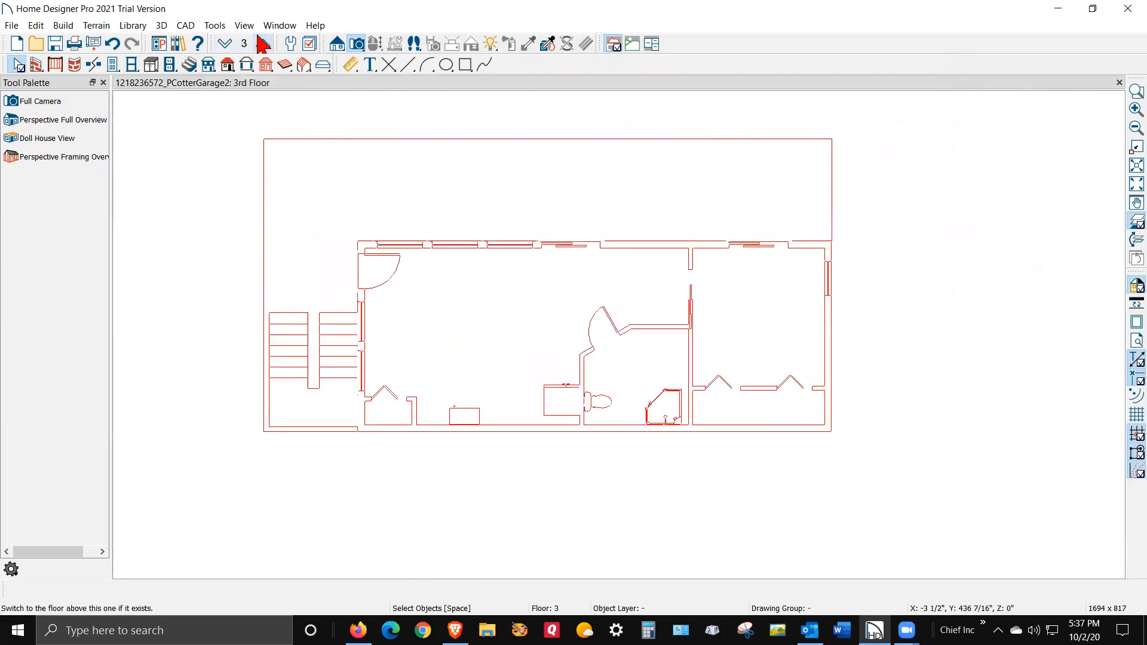
{"action": "left_click", "coordinate": [263, 44]}
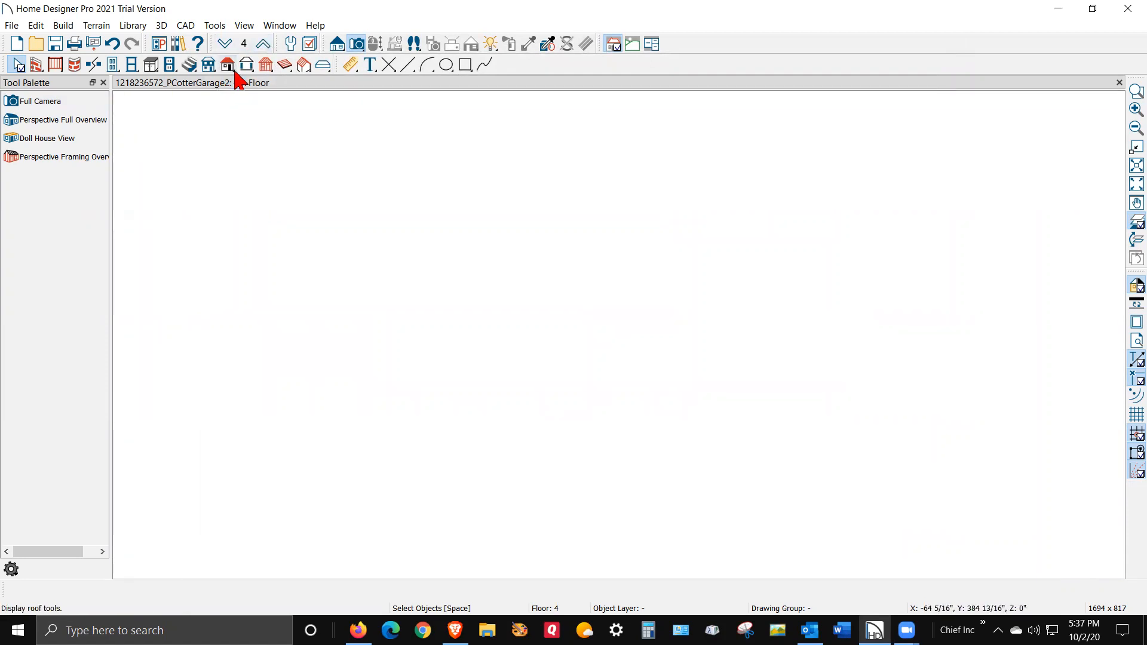
{"action": "left_click", "coordinate": [225, 45]}
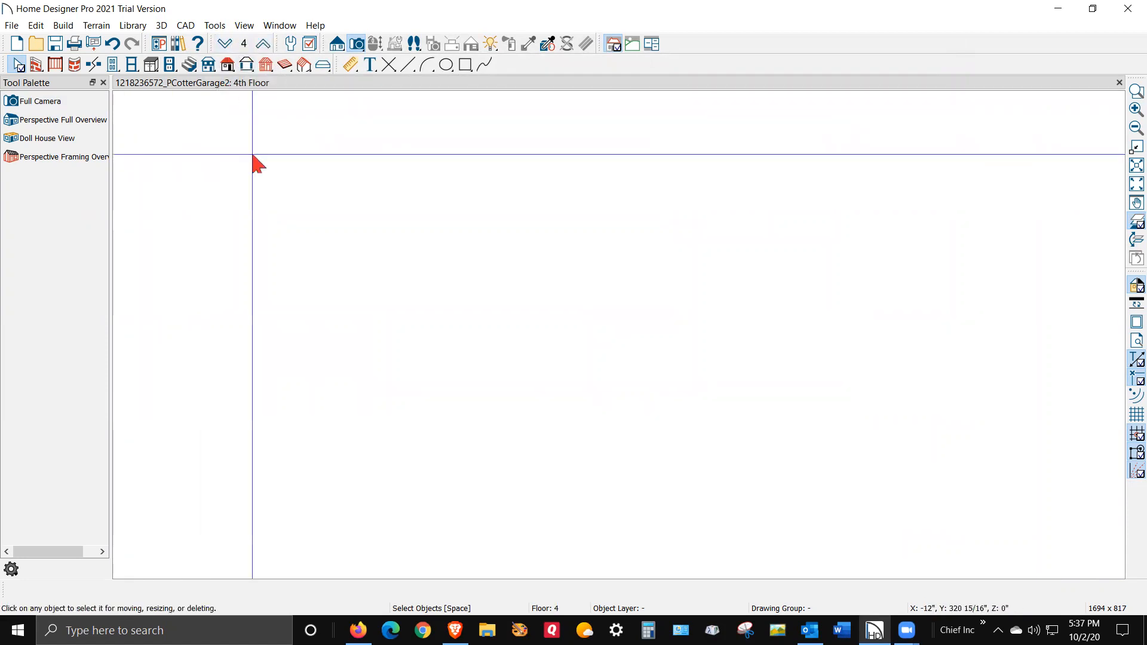
Step: Delete the current 4th floor and all of its data
{"action": "left_click", "coordinate": [37, 26]}
{"action": "mouse_move", "coordinate": [93, 212]}
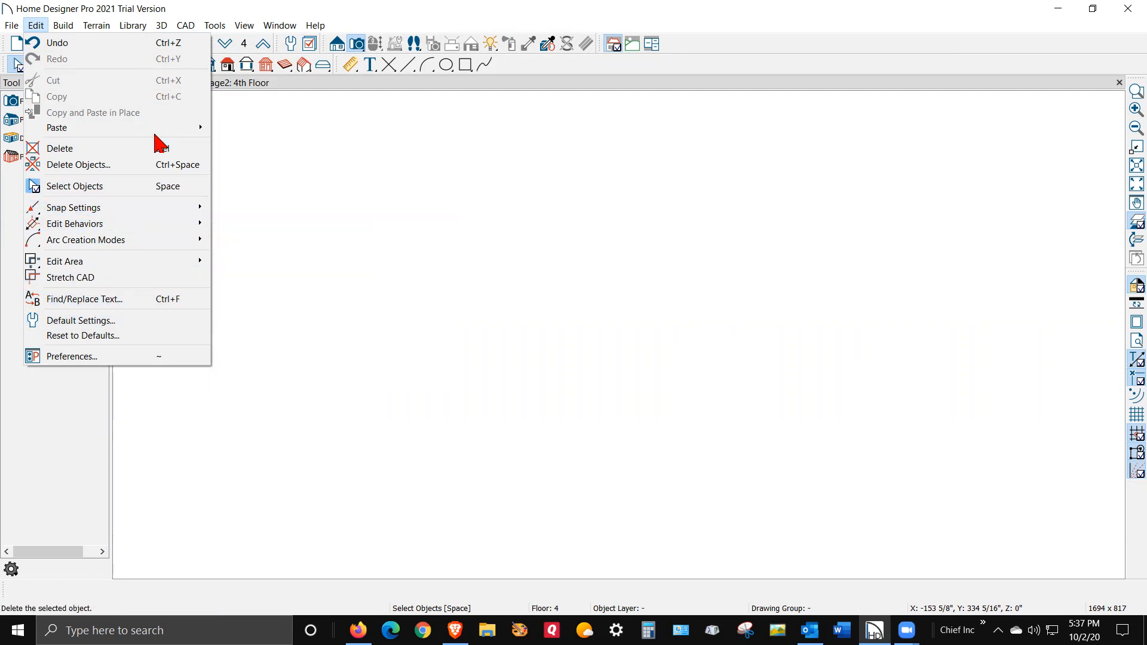
{"action": "left_click", "coordinate": [242, 147]}
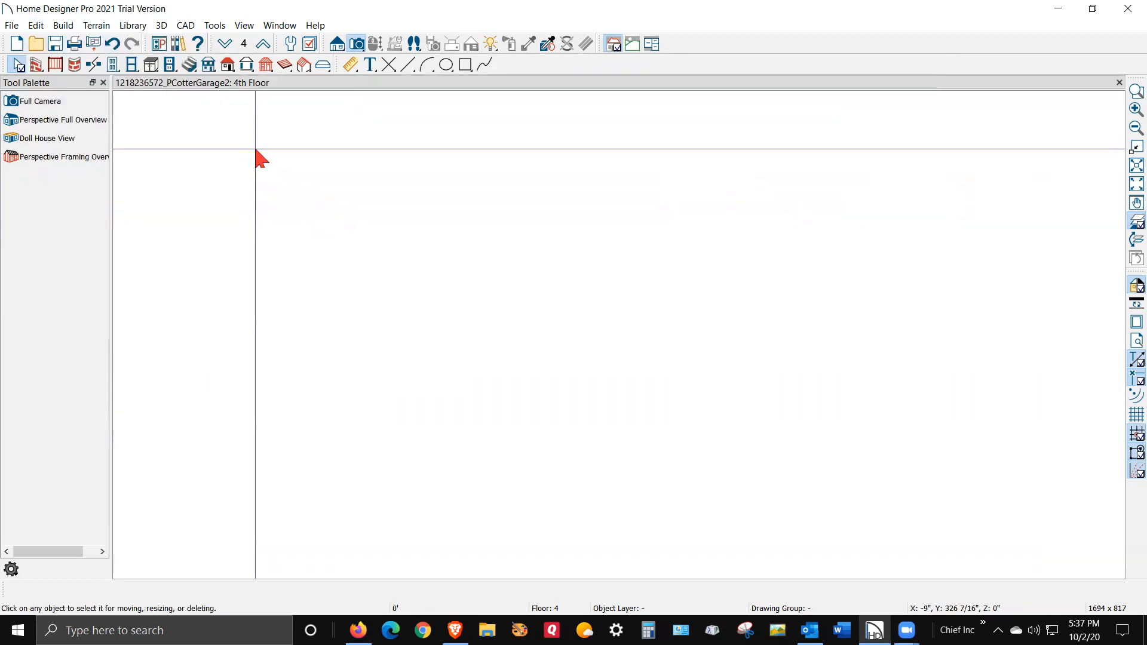
{"action": "left_click", "coordinate": [66, 25]}
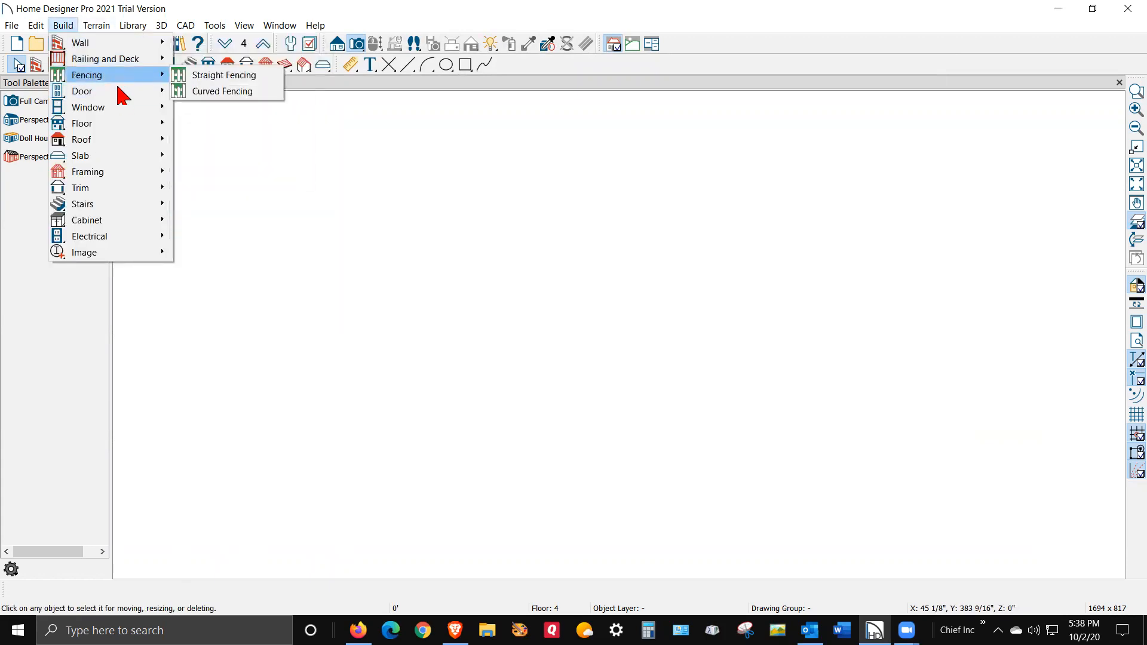
{"action": "mouse_move", "coordinate": [122, 119]}
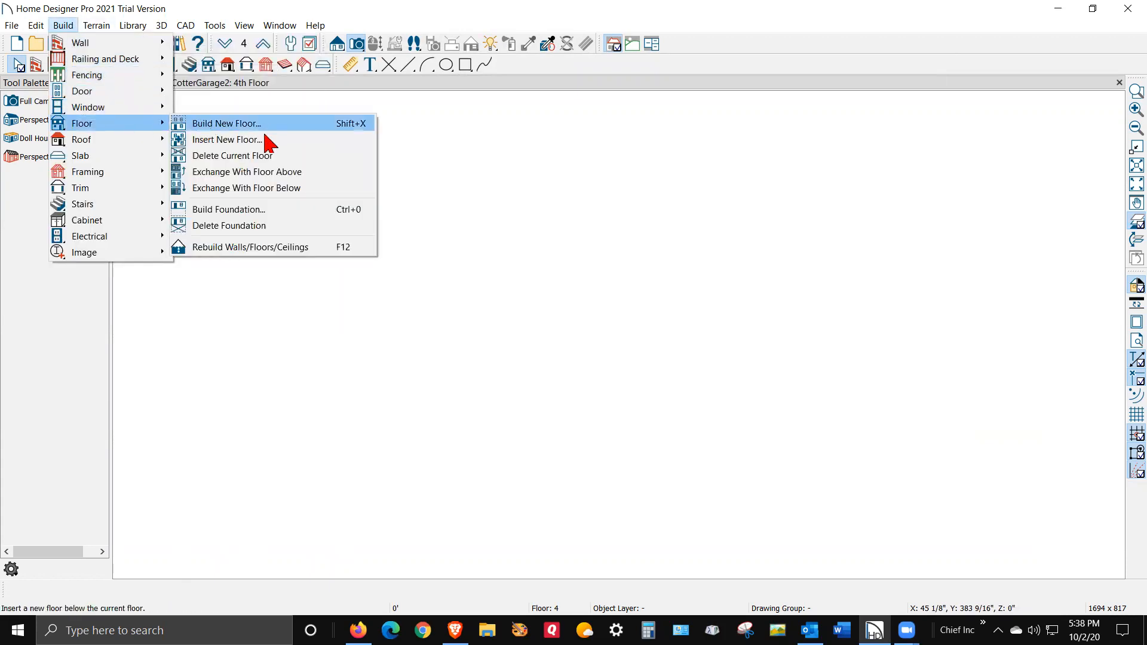
{"action": "left_click", "coordinate": [273, 163]}
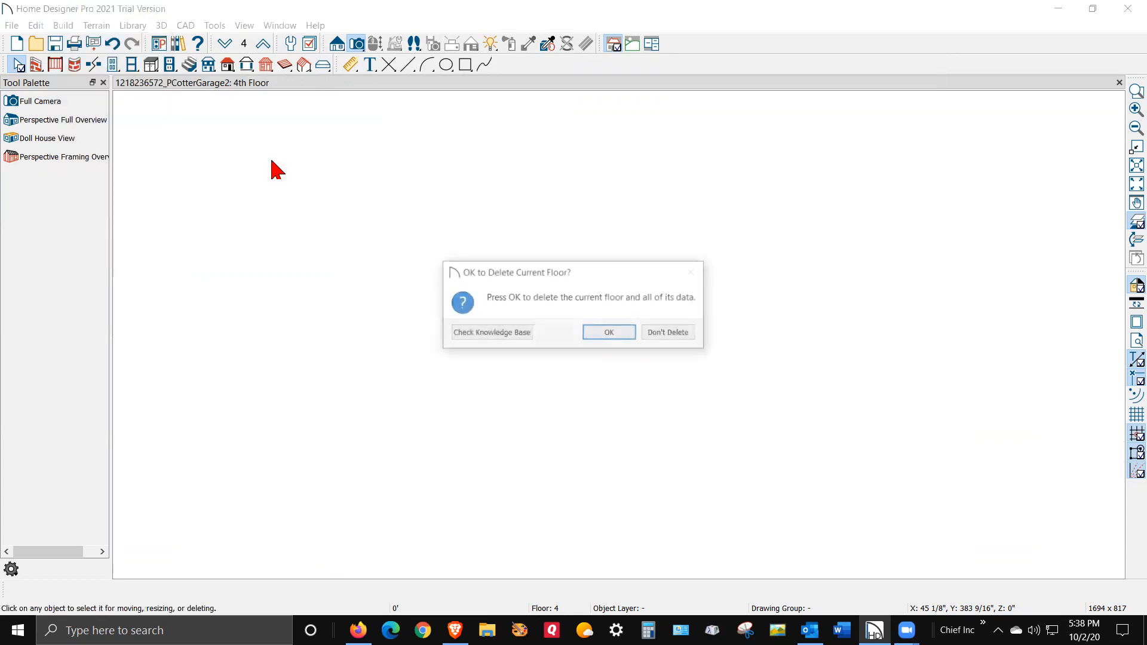
{"action": "left_click", "coordinate": [610, 333]}
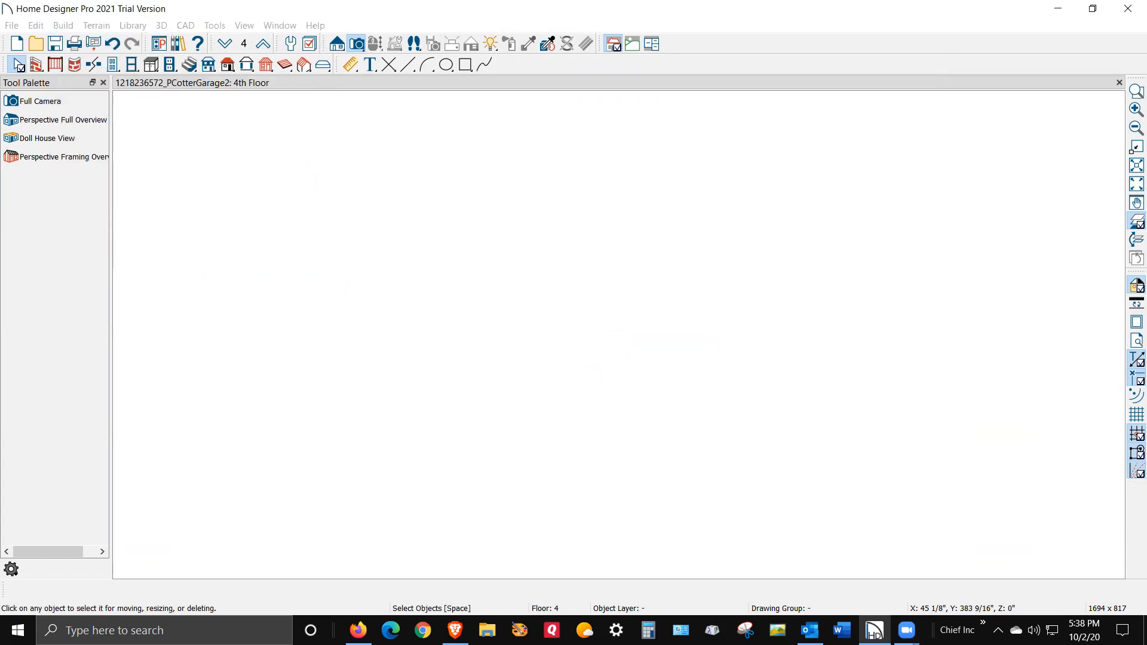
Step: On the 3rd floor, draw a rectangular enclosure of straight railings about 12'-11" wide over the closet and kitchen corner
{"action": "left_click", "coordinate": [231, 41]}
{"action": "left_click", "coordinate": [264, 43]}
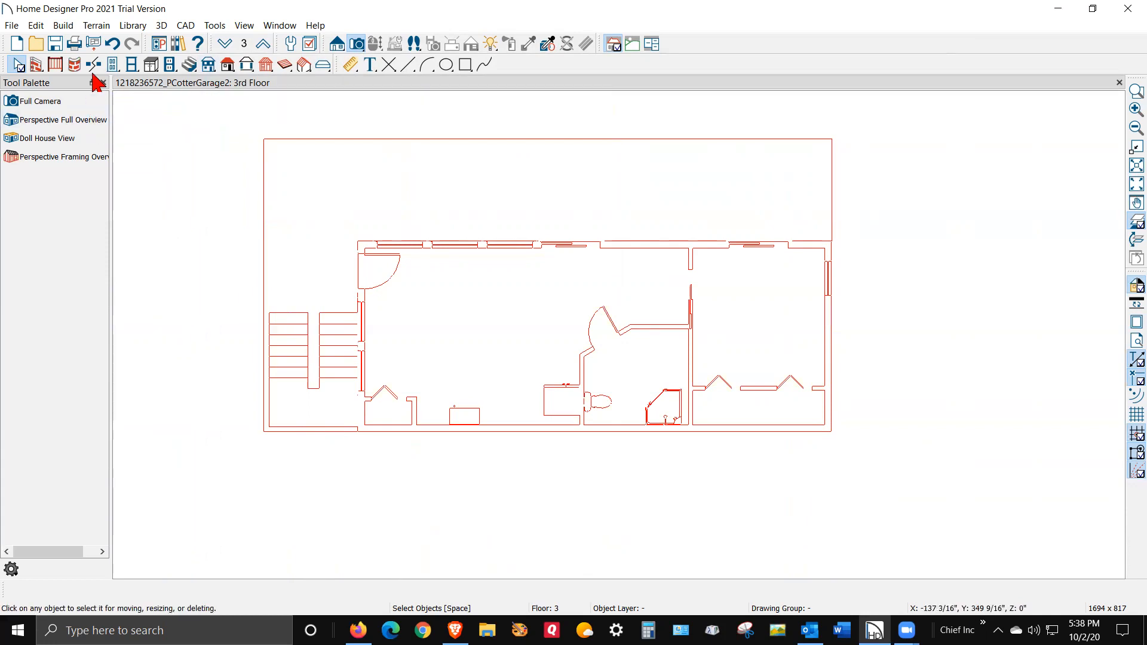
{"action": "left_click", "coordinate": [54, 66]}
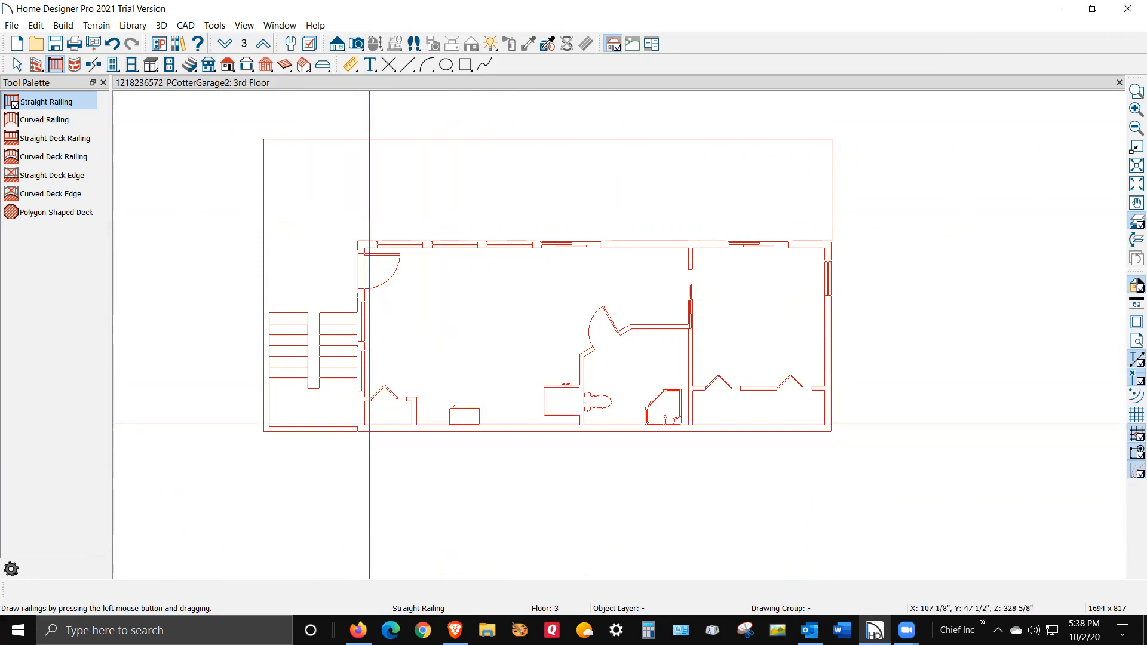
{"action": "left_click_drag", "start_coordinate": [360, 431], "coordinate": [389, 433]}
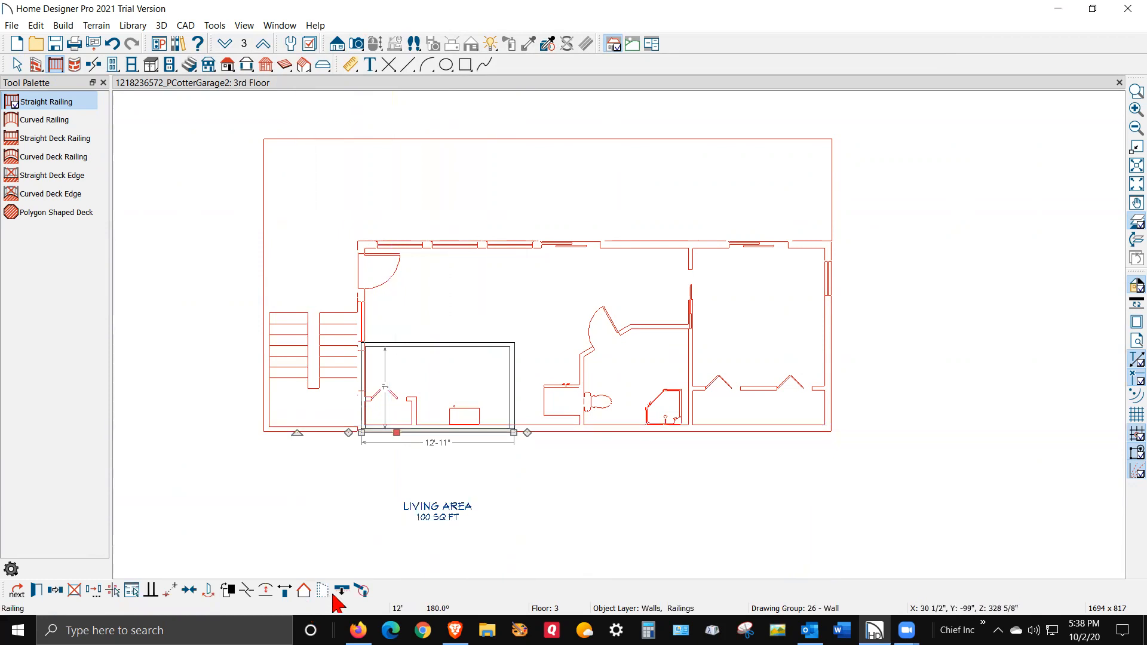
Step: Align the enclosure's two outer railings, along the closet side and the stair side, with the walls below
{"action": "left_click", "coordinate": [343, 591]}
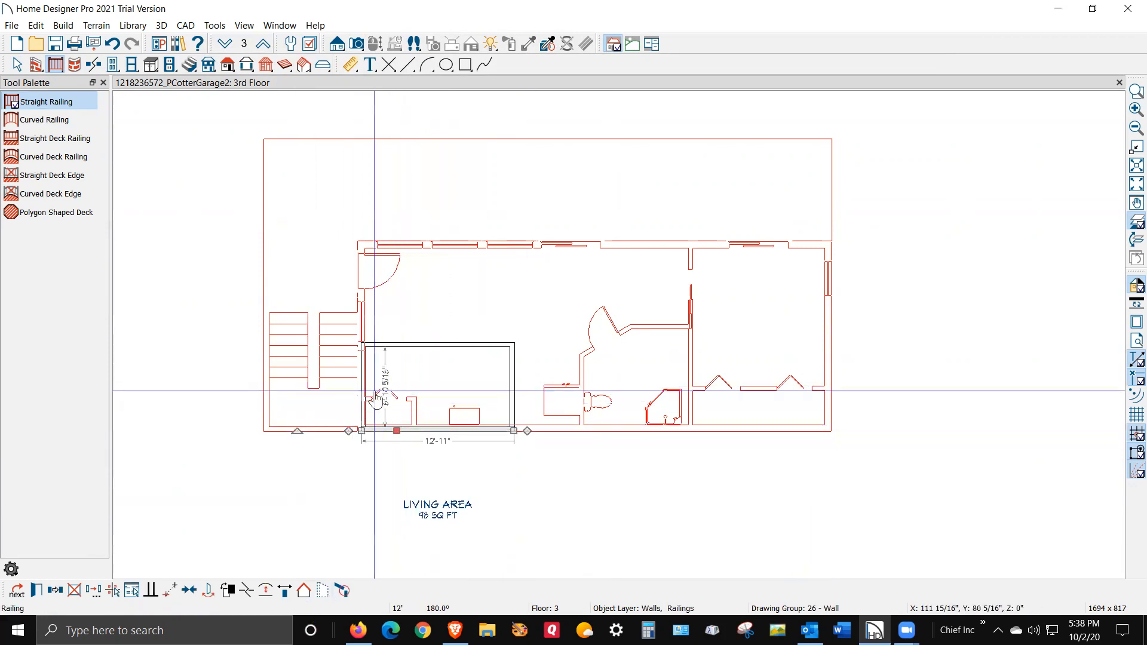
{"action": "left_click", "coordinate": [361, 397]}
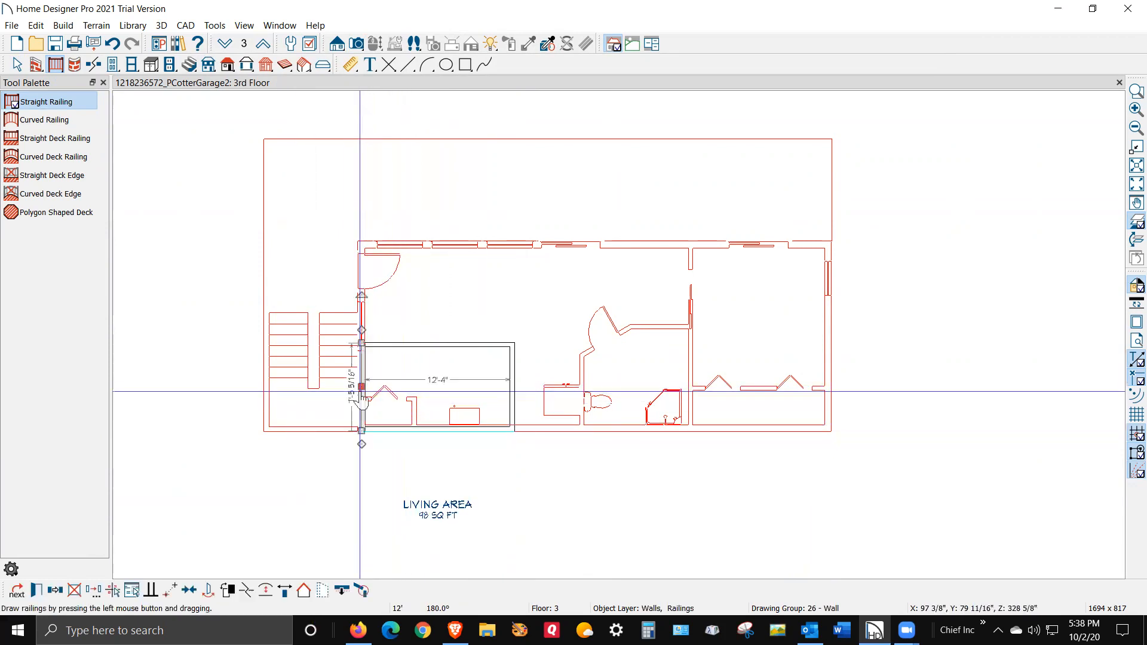
{"action": "left_click", "coordinate": [341, 591]}
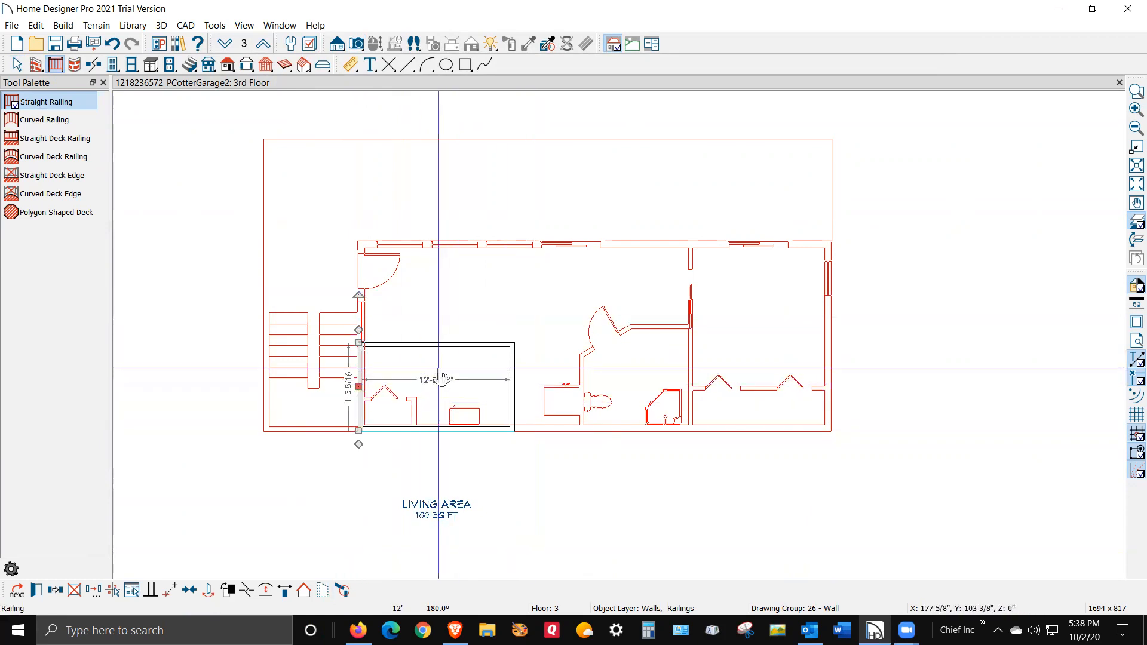
{"action": "left_click", "coordinate": [438, 366]}
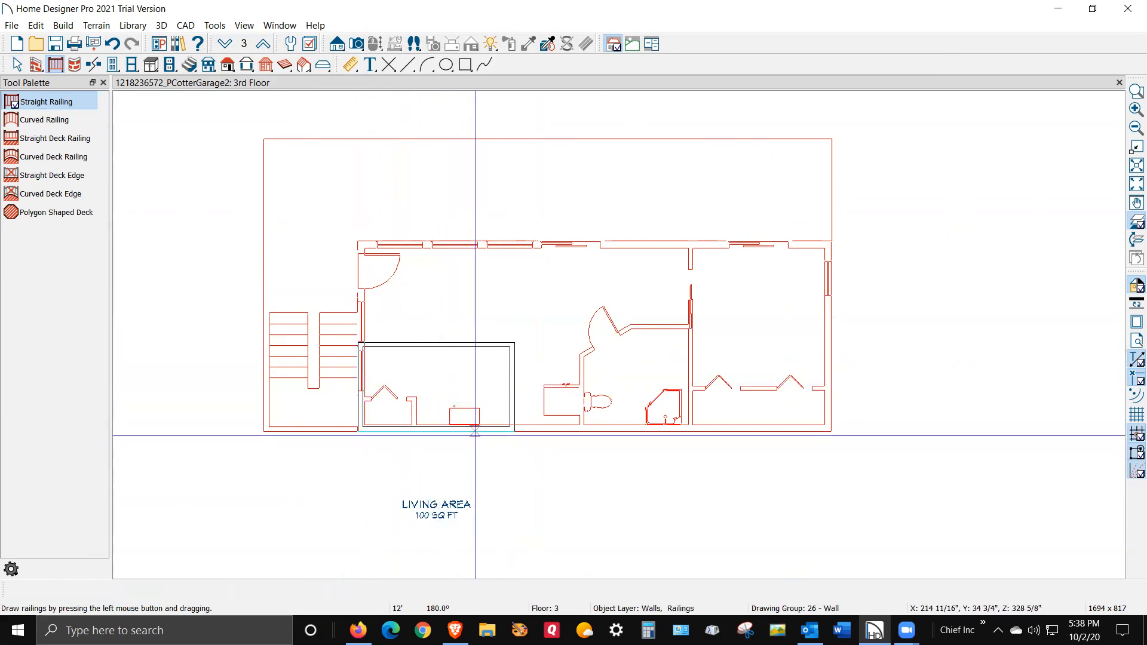
Step: Set the room type of the railing-enclosed room to Balcony
{"action": "key", "text": "space"}
{"action": "left_click", "coordinate": [470, 395]}
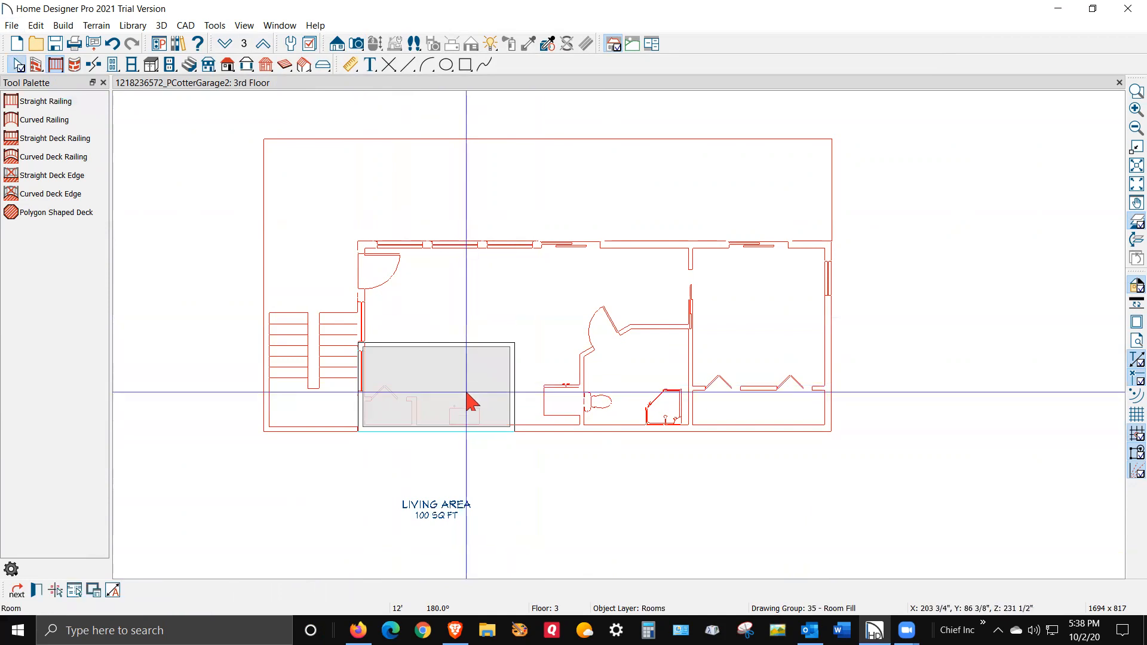
{"action": "double_click", "coordinate": [399, 302]}
{"action": "left_click", "coordinate": [416, 118]}
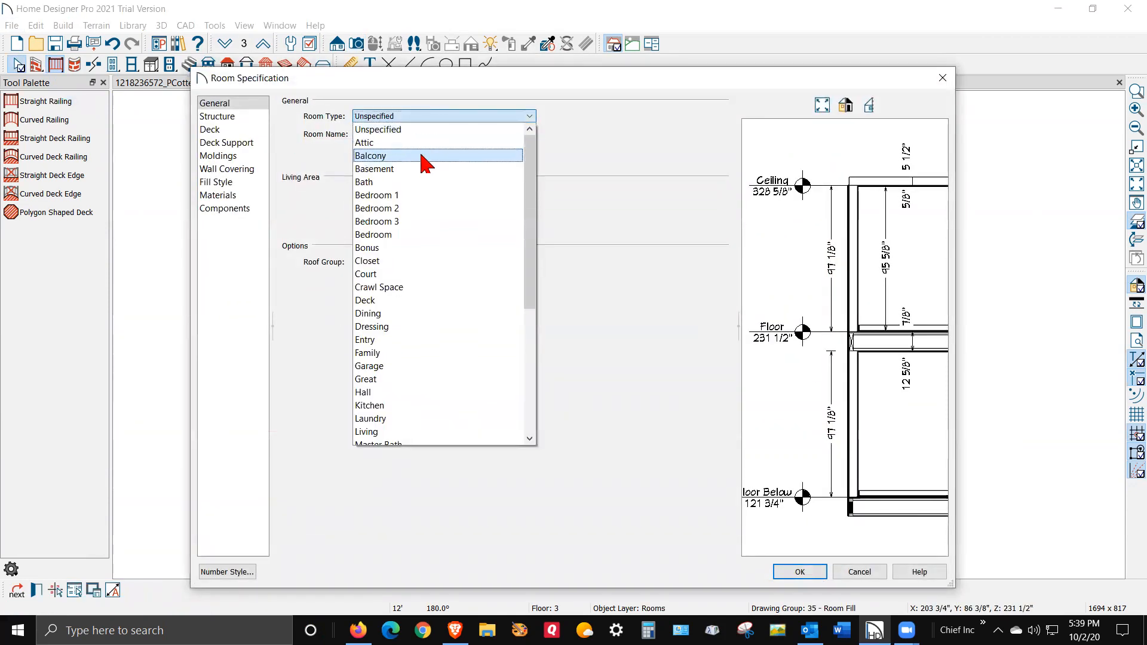
{"action": "left_click", "coordinate": [426, 157]}
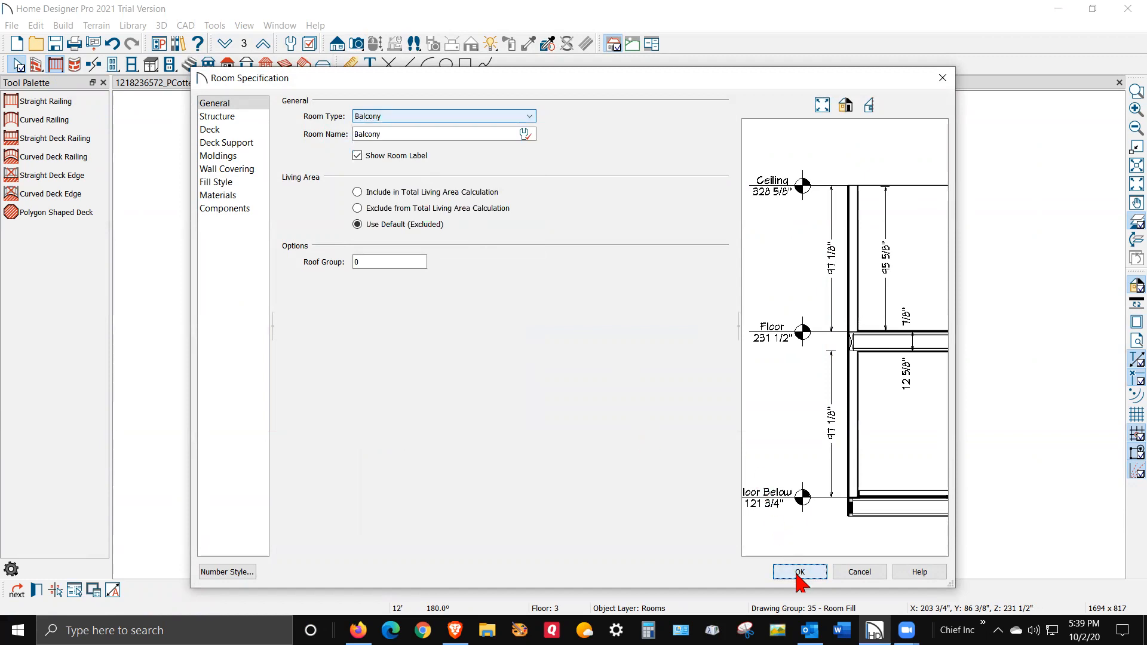
{"action": "left_click", "coordinate": [799, 573]}
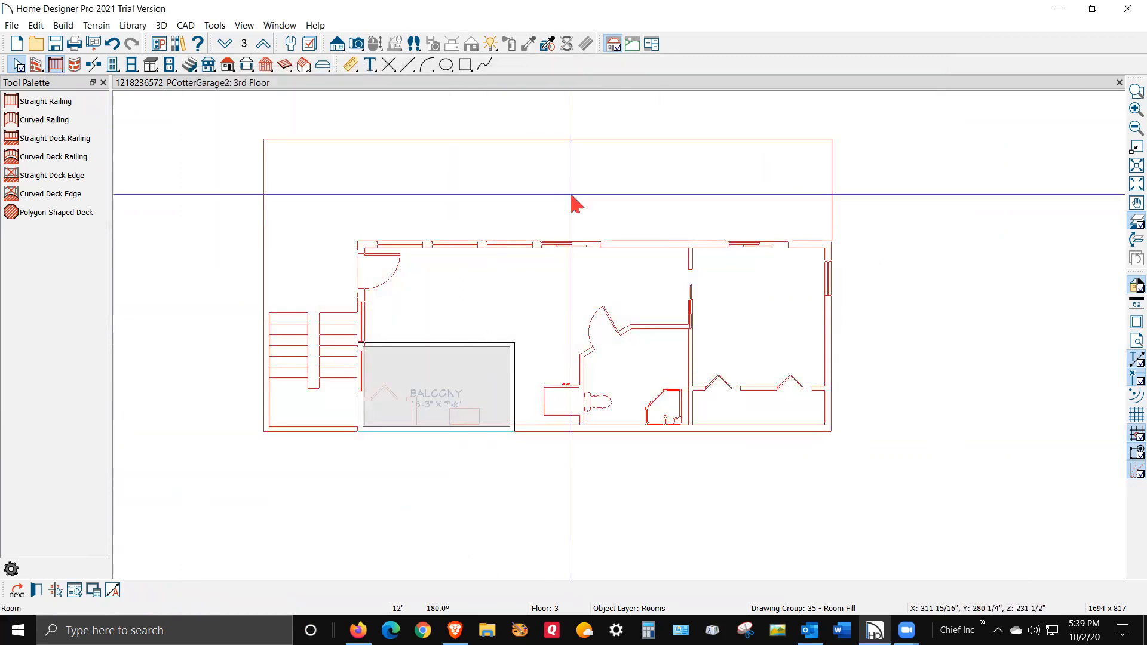
Step: Create a Perspective Full Overview showing the rooftop balcony and tile it side by side with the 3rd floor plan
{"action": "left_click", "coordinate": [354, 44]}
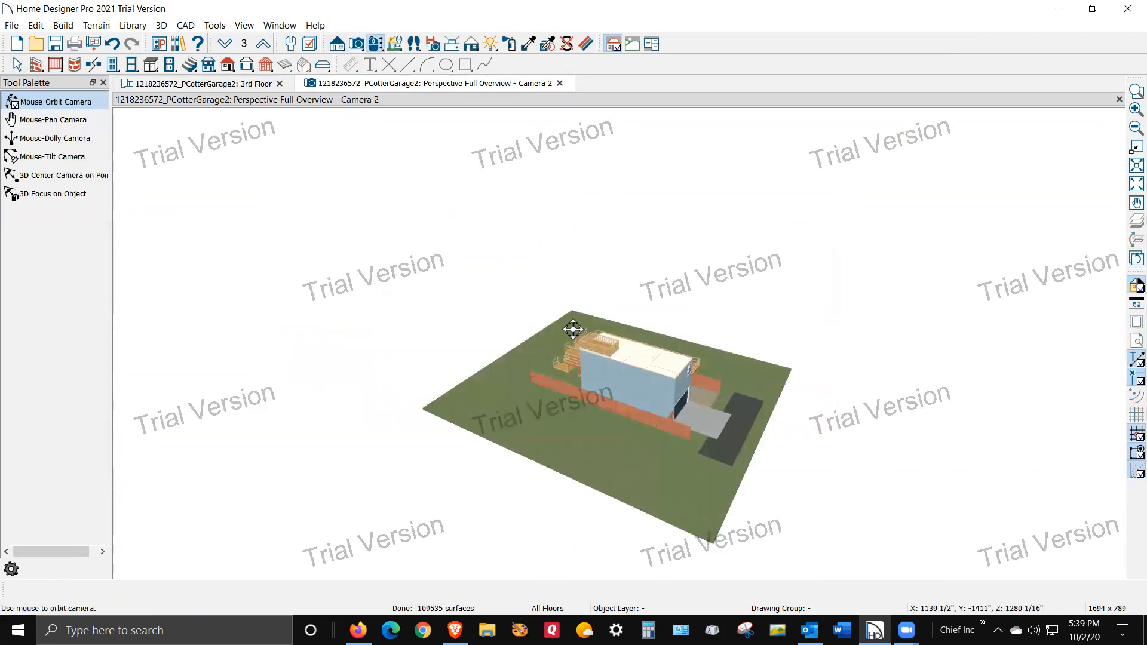
{"action": "scroll", "coordinate": [574, 329], "scroll_direction": "up", "scroll_amount": 5}
{"action": "mouse_move", "coordinate": [575, 397]}
{"action": "left_mouse_down"}
{"action": "mouse_move", "coordinate": [673, 402]}
{"action": "mouse_move", "coordinate": [708, 356]}
{"action": "mouse_move", "coordinate": [752, 378]}
{"action": "mouse_move", "coordinate": [577, 358]}
{"action": "mouse_move", "coordinate": [652, 327]}
{"action": "mouse_move", "coordinate": [650, 394]}
{"action": "mouse_move", "coordinate": [663, 415]}
{"action": "mouse_move", "coordinate": [596, 403]}
{"action": "left_mouse_up"}
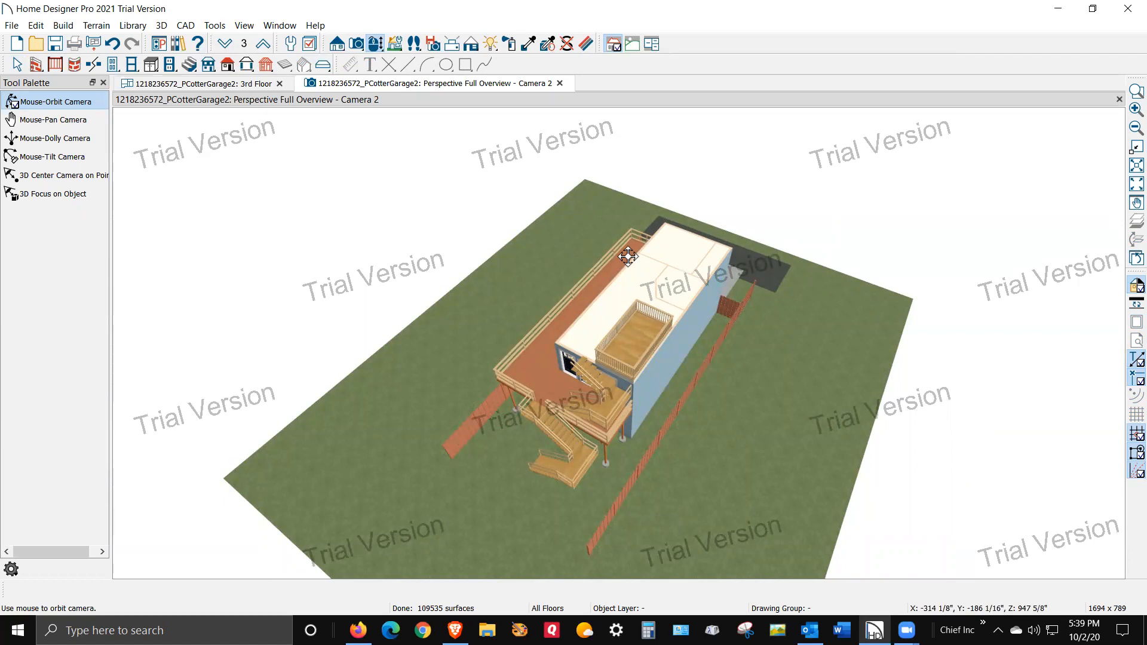
{"action": "key", "text": "shift+t"}
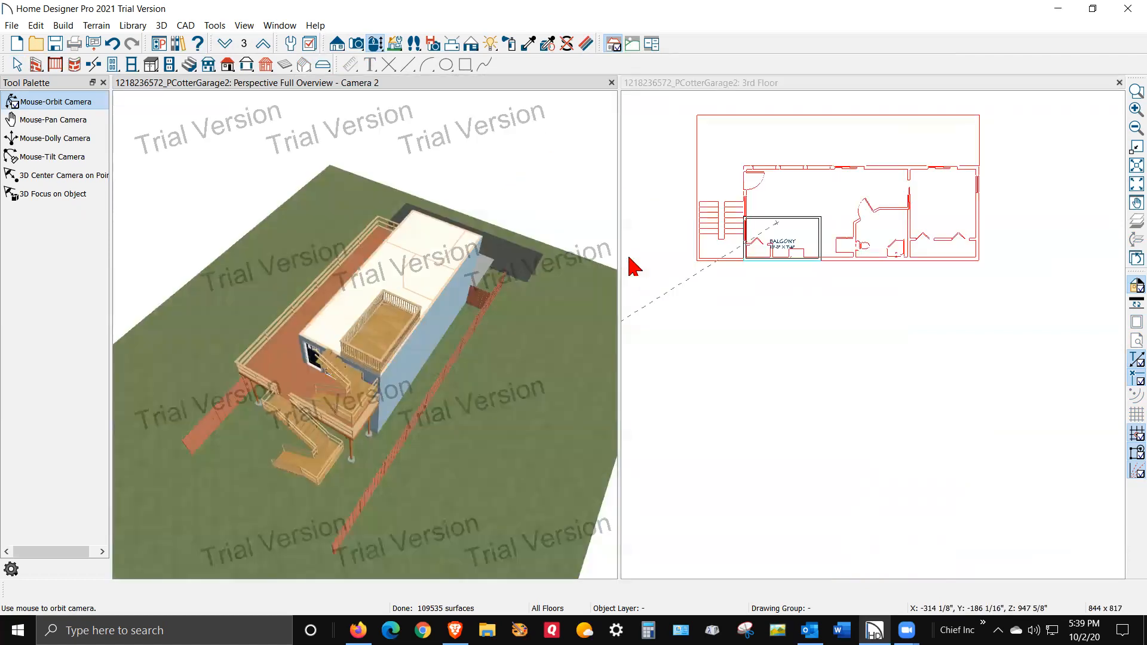
Step: Move all four balcony railings together to the deck side of the apartment, aligning the outer railing with the deck-side exterior wall
{"action": "scroll", "coordinate": [759, 236], "scroll_direction": "up", "scroll_amount": 6}
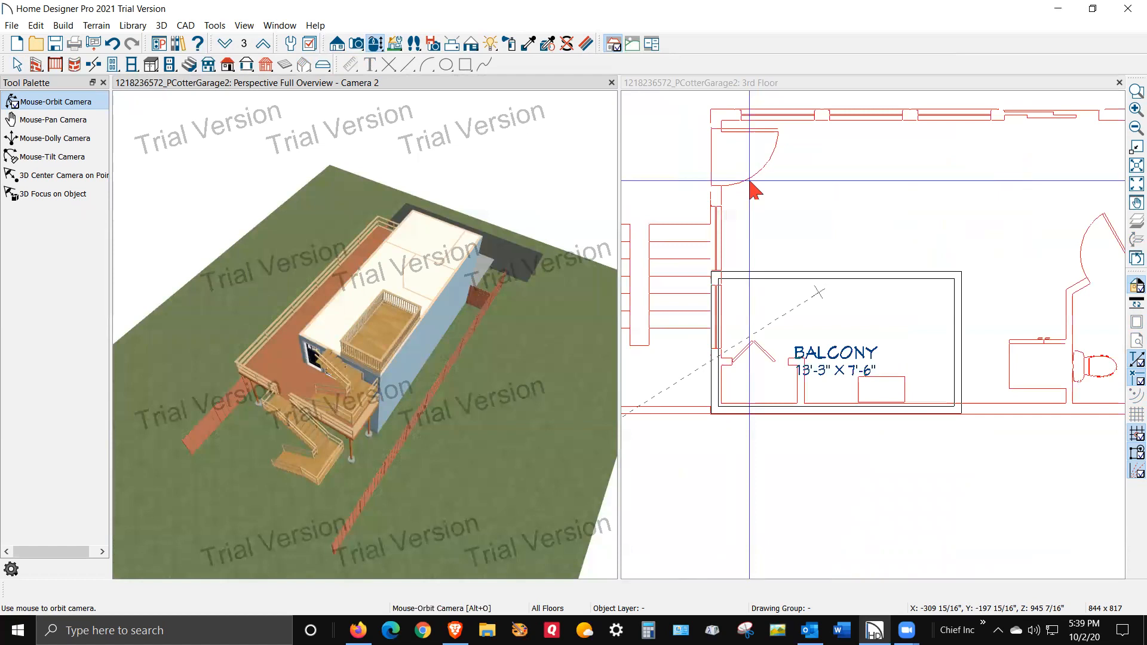
{"action": "scroll", "coordinate": [775, 239], "scroll_direction": "down", "scroll_amount": 1}
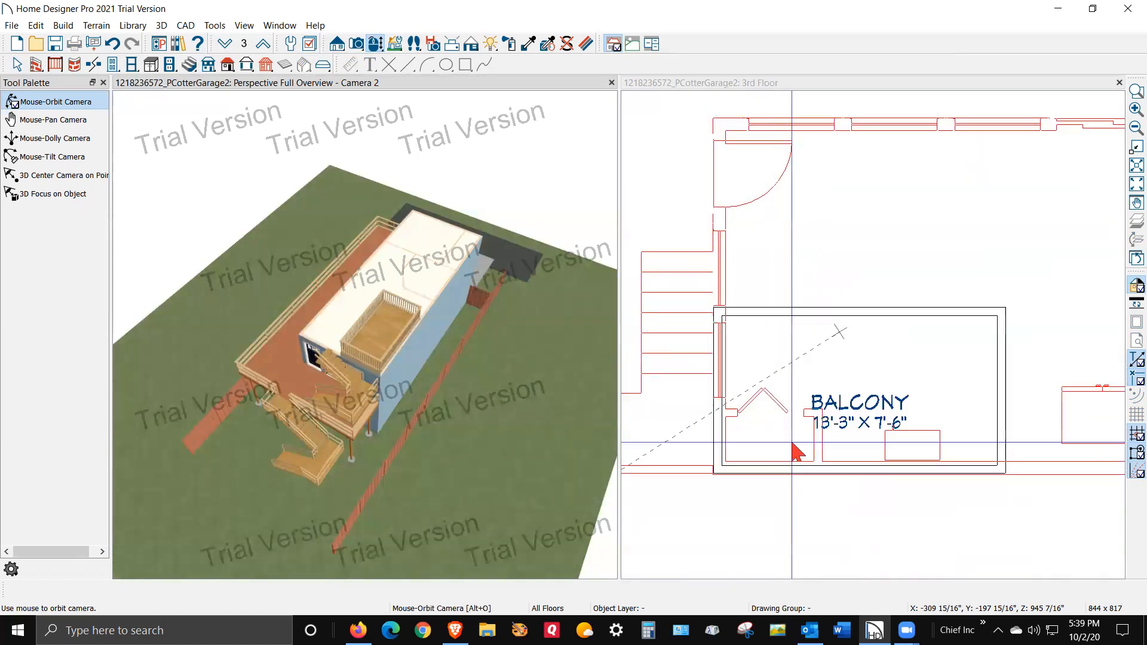
{"action": "left_click", "coordinate": [813, 472]}
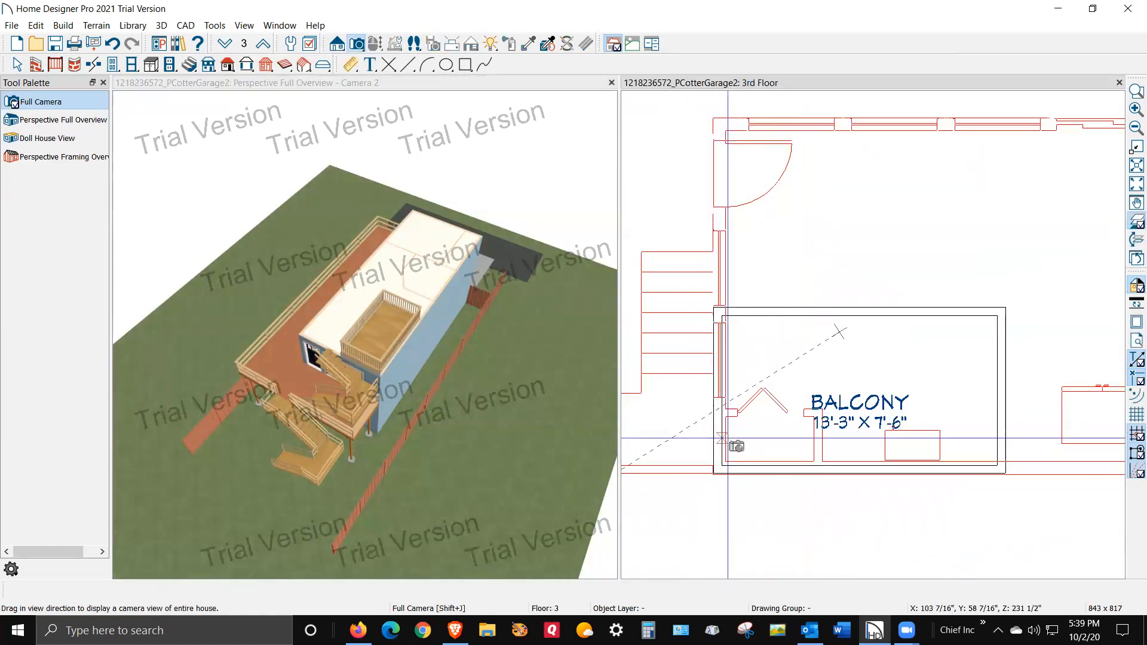
{"action": "left_click", "coordinate": [798, 471]}
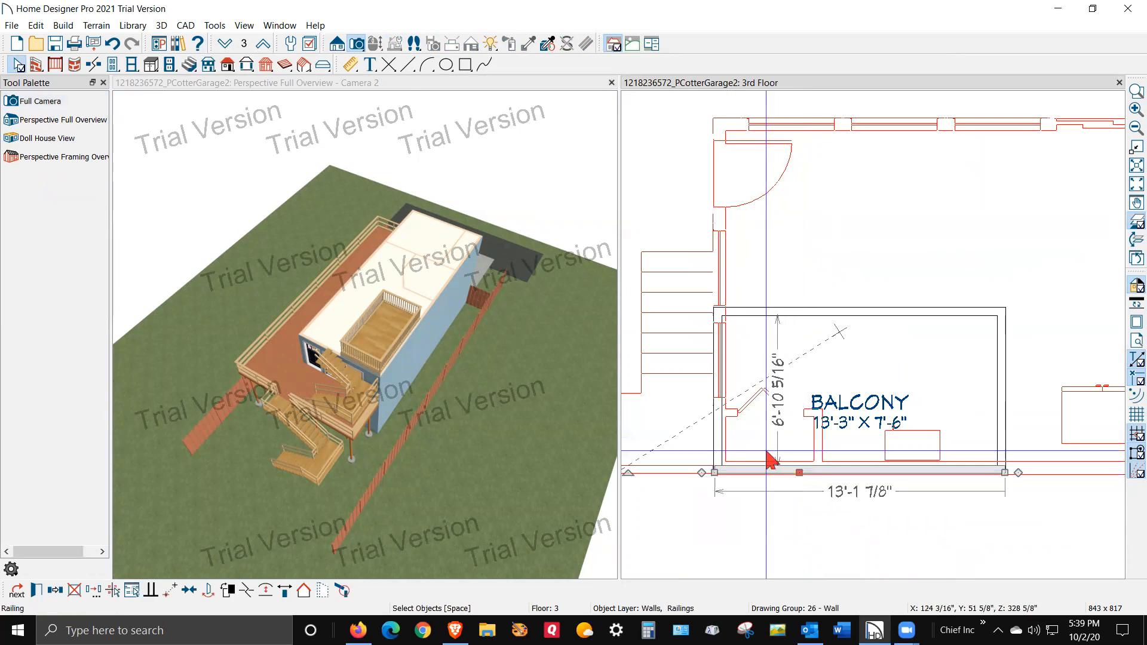
{"action": "left_click", "coordinate": [719, 414], "text": "shift"}
{"action": "left_click", "coordinate": [718, 368]}
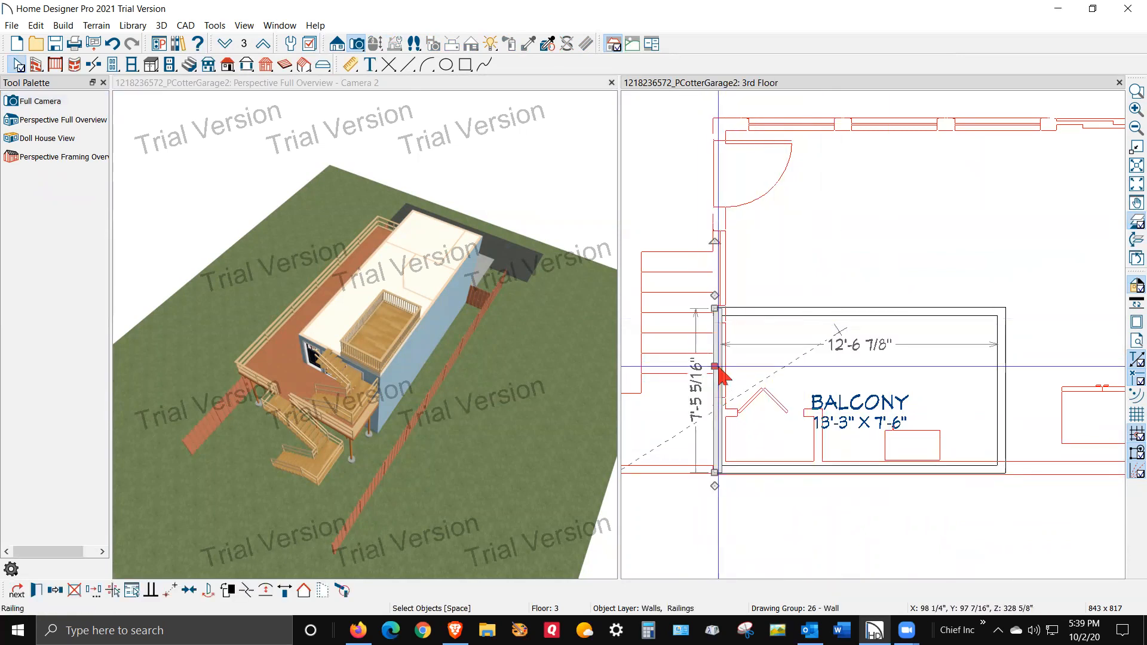
{"action": "left_click", "coordinate": [797, 466]}
{"action": "left_click", "coordinate": [831, 311], "text": "shift"}
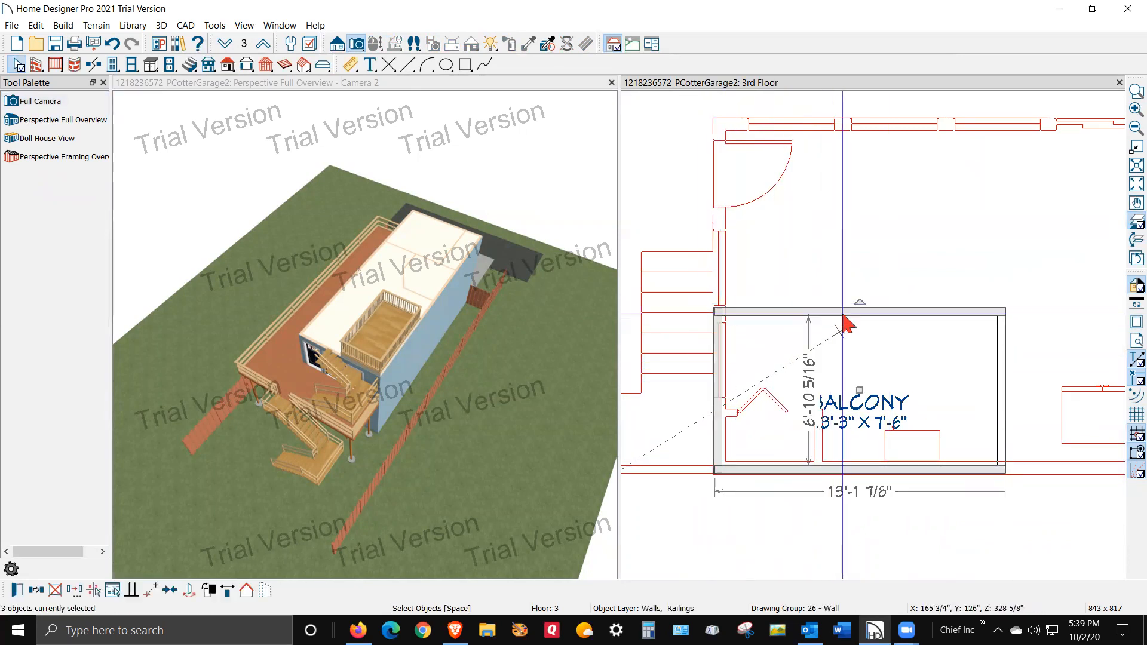
{"action": "left_click", "coordinate": [1003, 370], "text": "shift"}
{"action": "left_click_drag", "start_coordinate": [866, 391], "coordinate": [862, 203]}
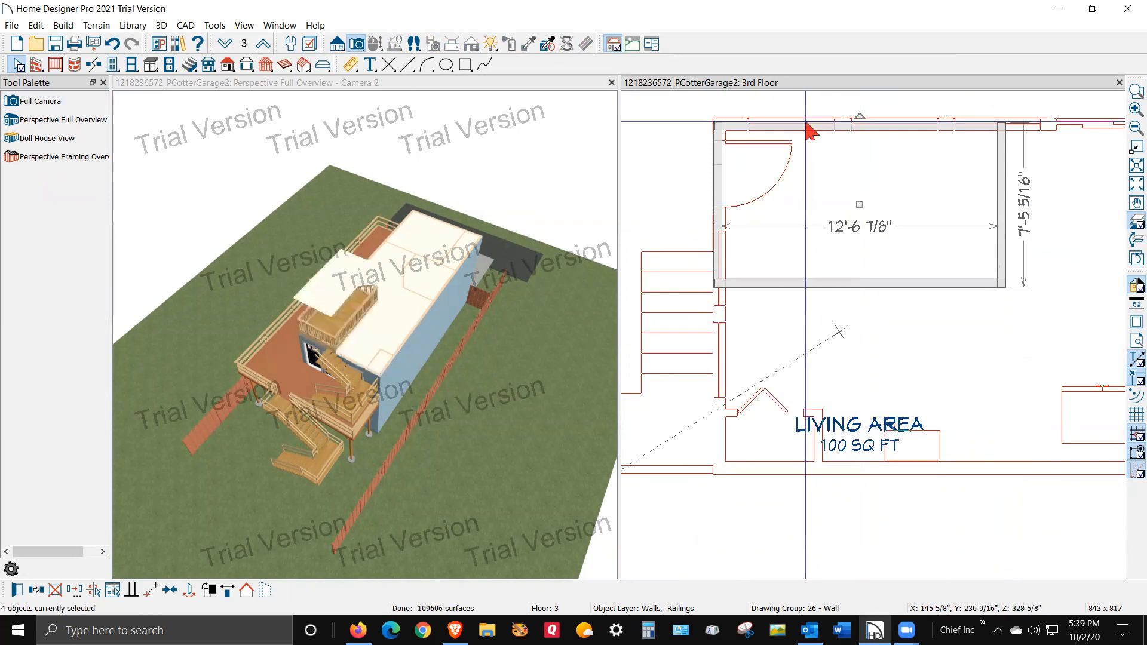
{"action": "left_click", "coordinate": [805, 123]}
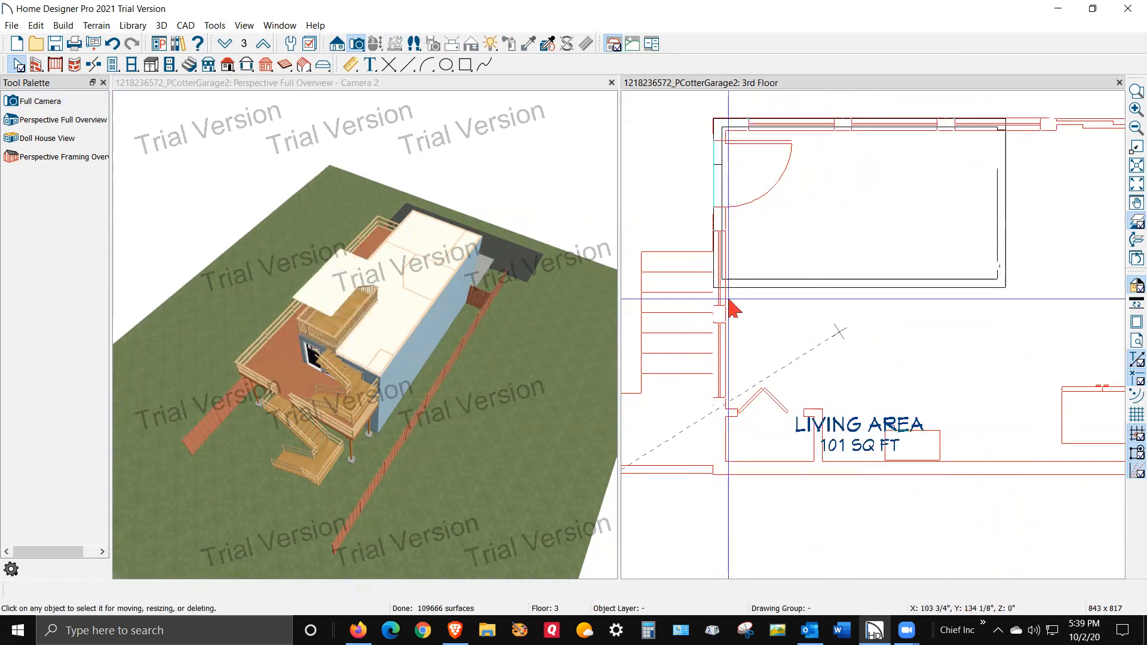
Step: Add a railed extension about 3'-7" wide beyond the entry door above the stairs, and remove the railing dividing it from the balcony
{"action": "scroll", "coordinate": [774, 237], "scroll_direction": "up", "scroll_amount": 3}
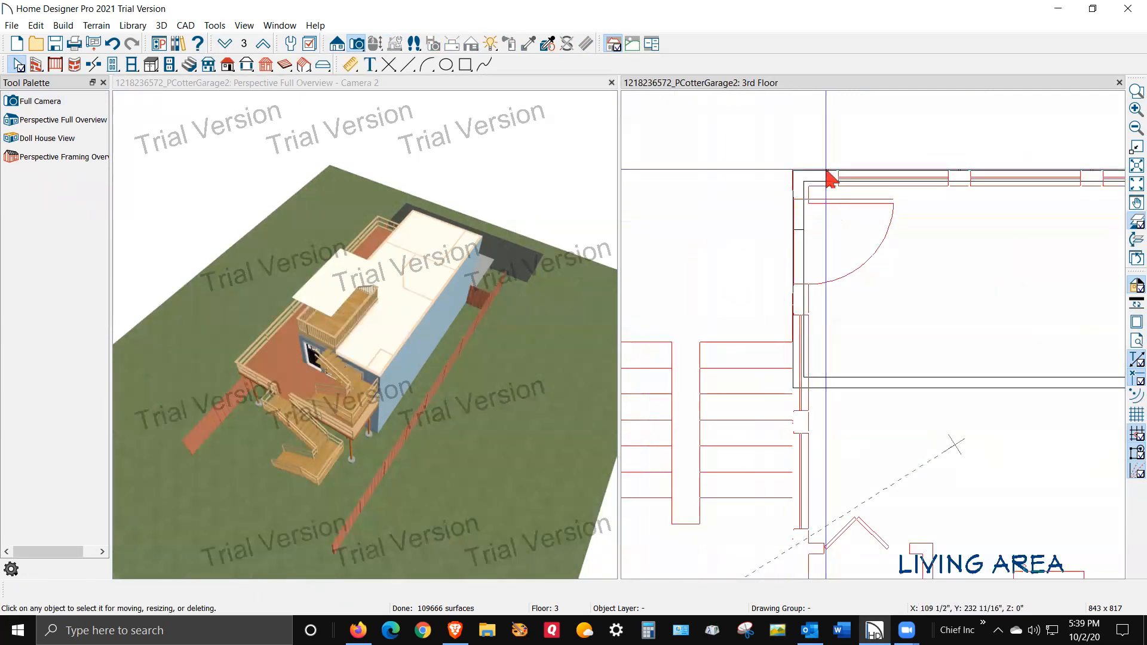
{"action": "left_click", "coordinate": [802, 172]}
{"action": "left_click_drag", "start_coordinate": [802, 171], "coordinate": [801, 328]}
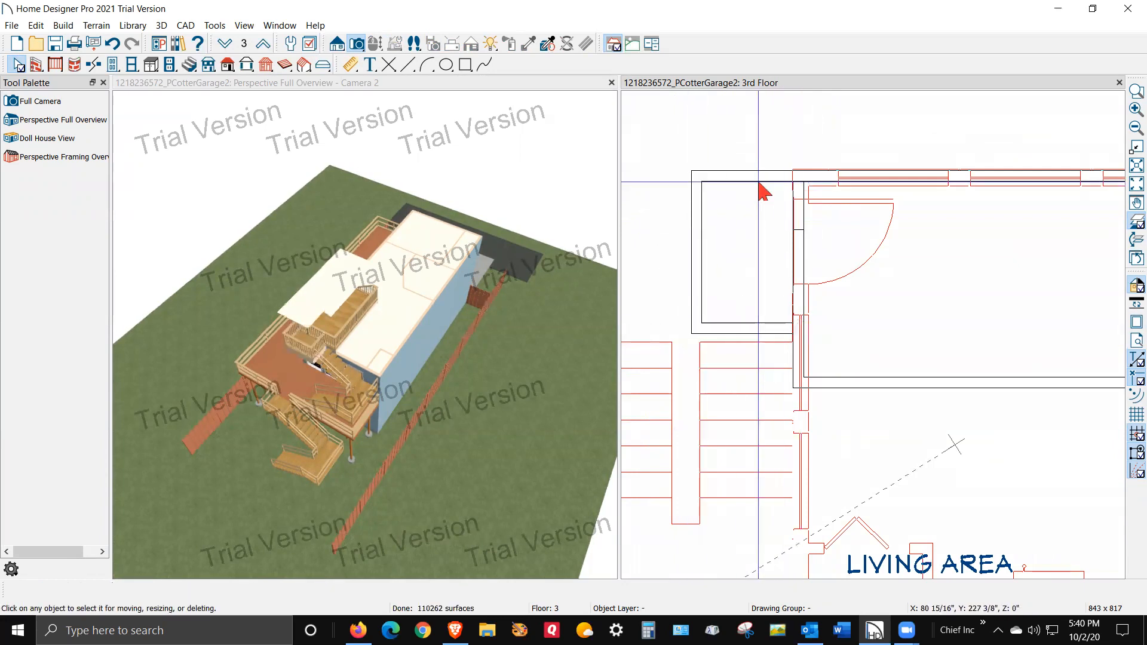
{"action": "left_click", "coordinate": [801, 194]}
{"action": "left_click_drag", "start_coordinate": [802, 185], "coordinate": [778, 333]}
Step: Align the extension's stair-side railing with the head of the stairs and delete it to open the landing
{"action": "scroll", "coordinate": [770, 337], "scroll_direction": "up", "scroll_amount": 5}
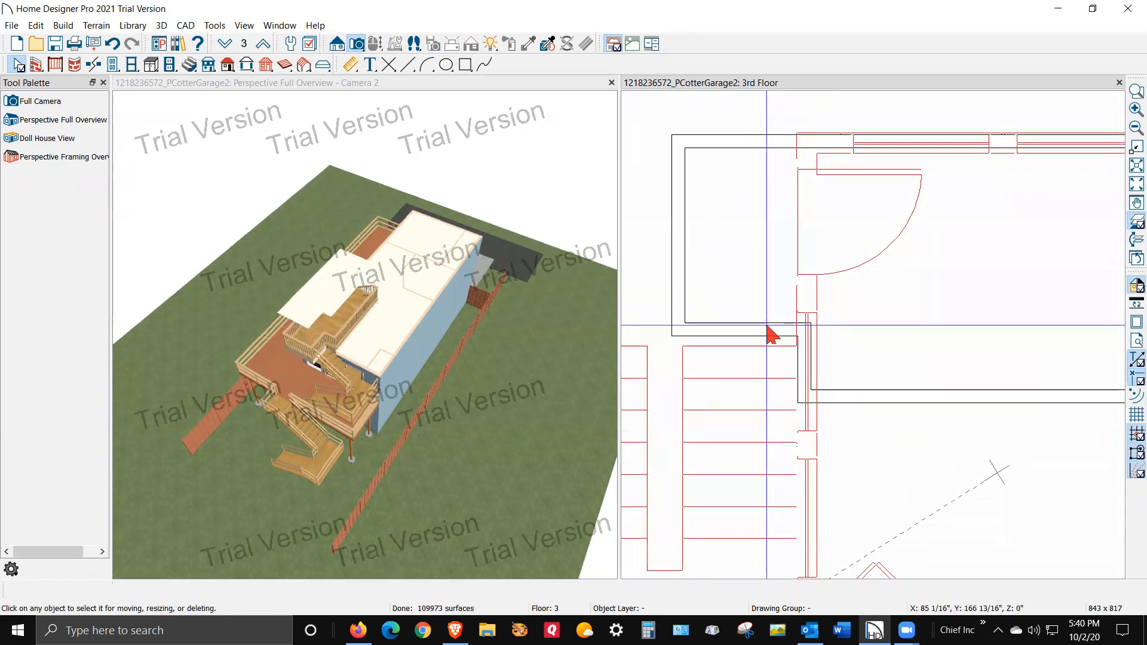
{"action": "left_click", "coordinate": [763, 333]}
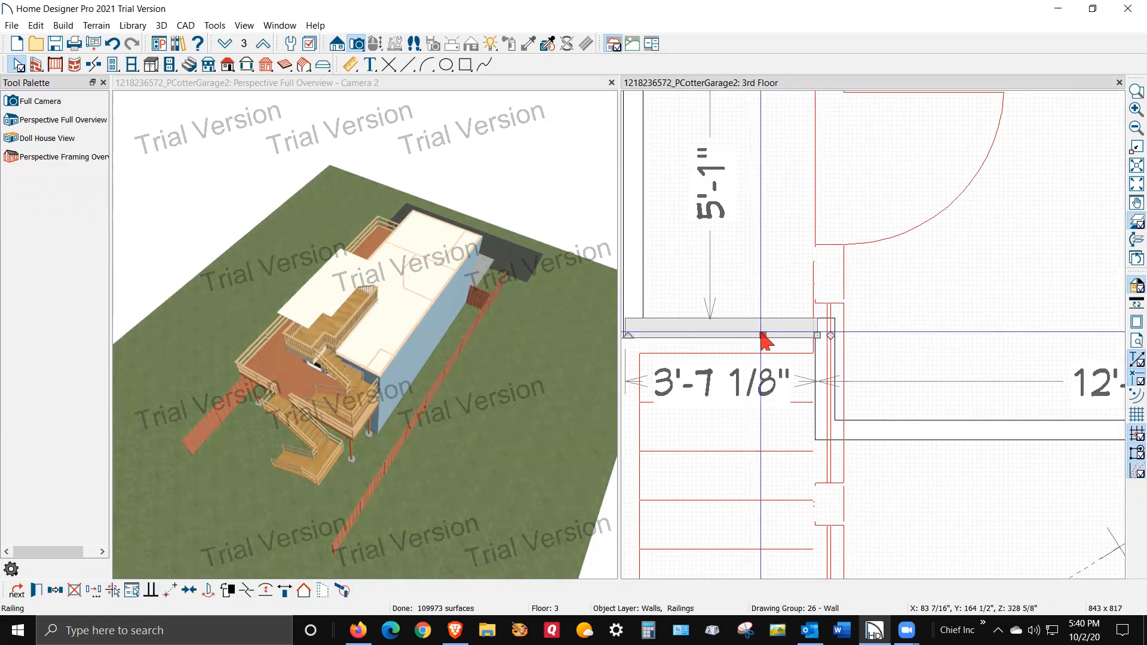
{"action": "left_click_drag", "start_coordinate": [763, 334], "coordinate": [767, 353]}
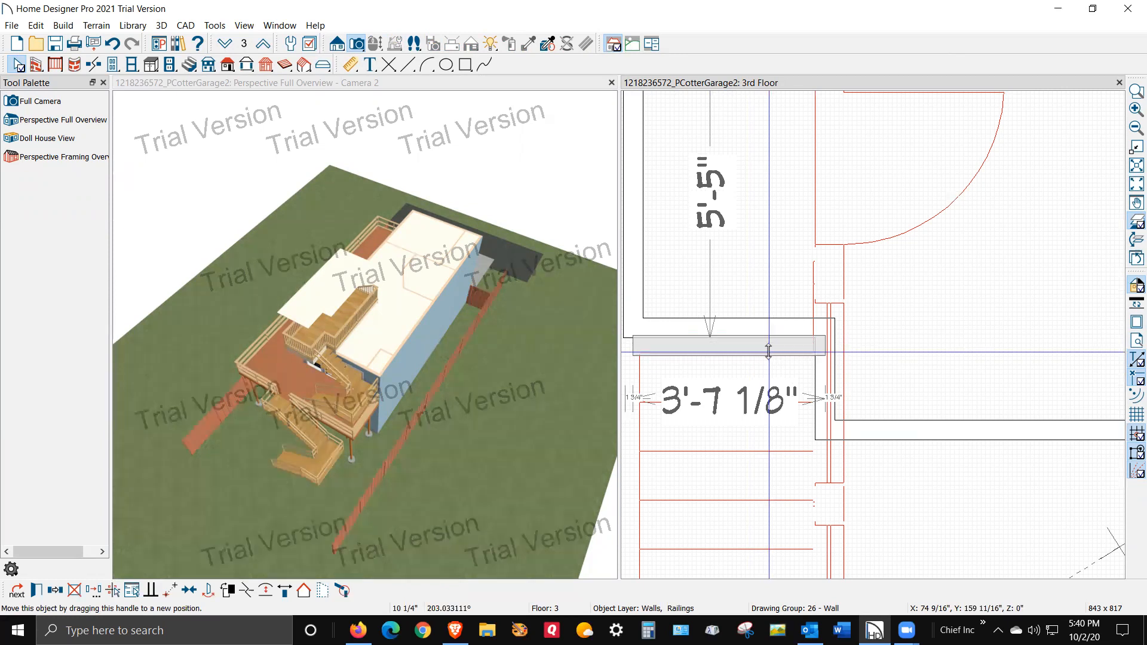
{"action": "left_click_drag", "start_coordinate": [769, 352], "coordinate": [769, 352]}
{"action": "scroll", "coordinate": [792, 282], "scroll_direction": "down", "scroll_amount": 1}
{"action": "key", "text": "Delete"}
{"action": "scroll", "coordinate": [792, 281], "scroll_direction": "down", "scroll_amount": 2}
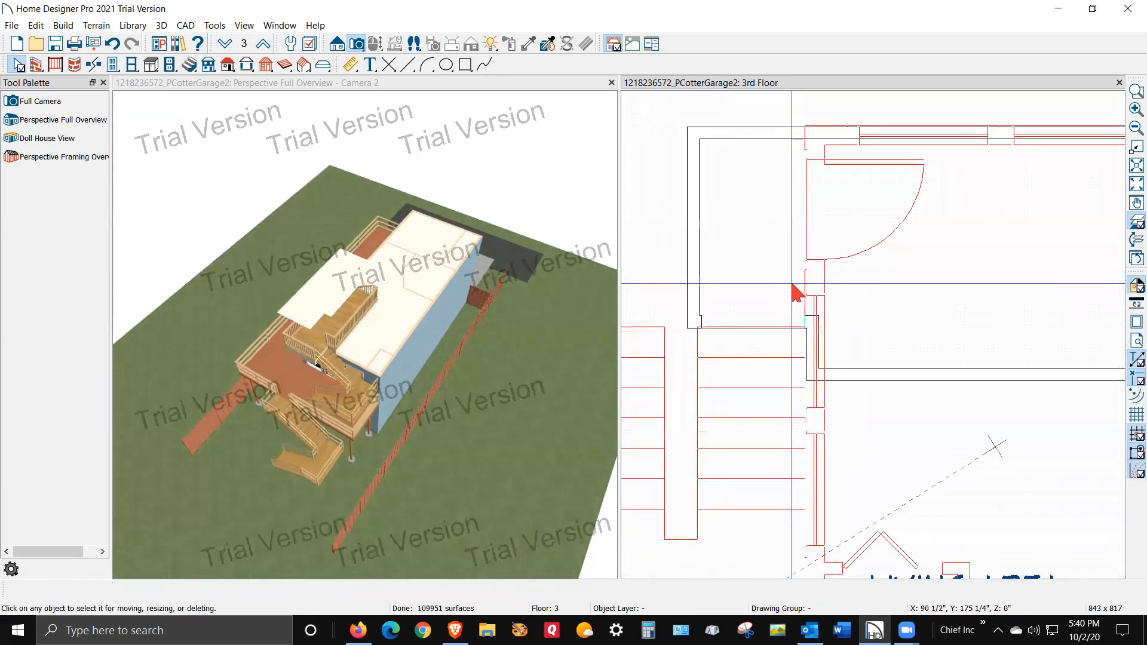
Step: Set the room type of the relocated, railing-enclosed room to Balcony
{"action": "left_click", "coordinate": [853, 279]}
{"action": "double_click", "coordinate": [858, 287]}
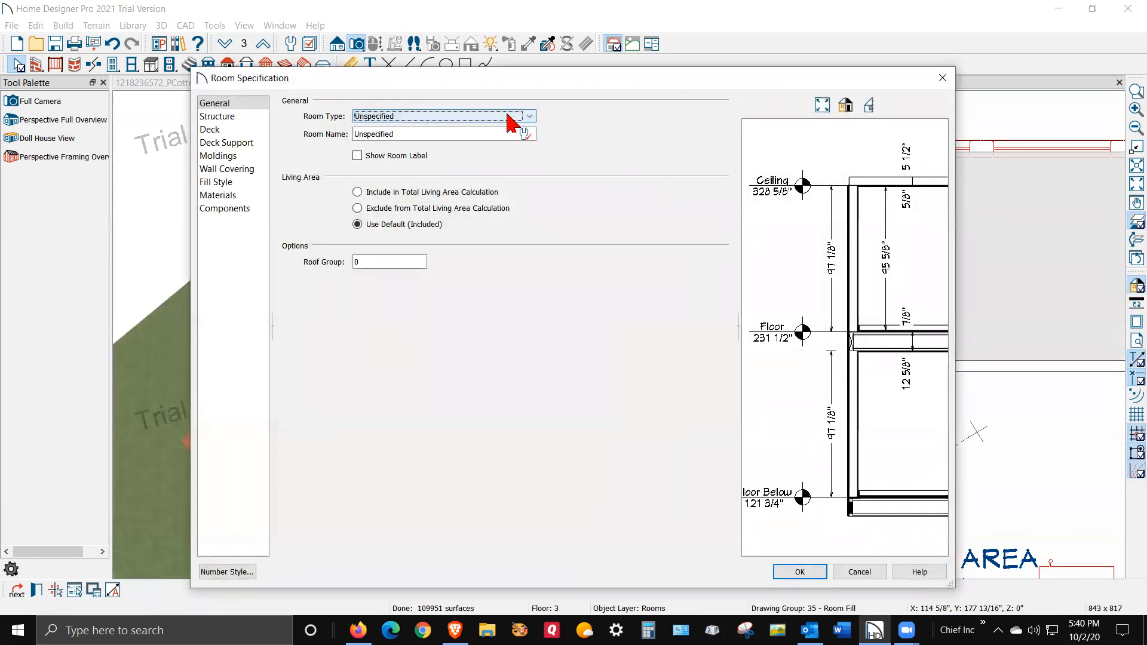
{"action": "left_click", "coordinate": [511, 122]}
{"action": "left_click", "coordinate": [498, 158]}
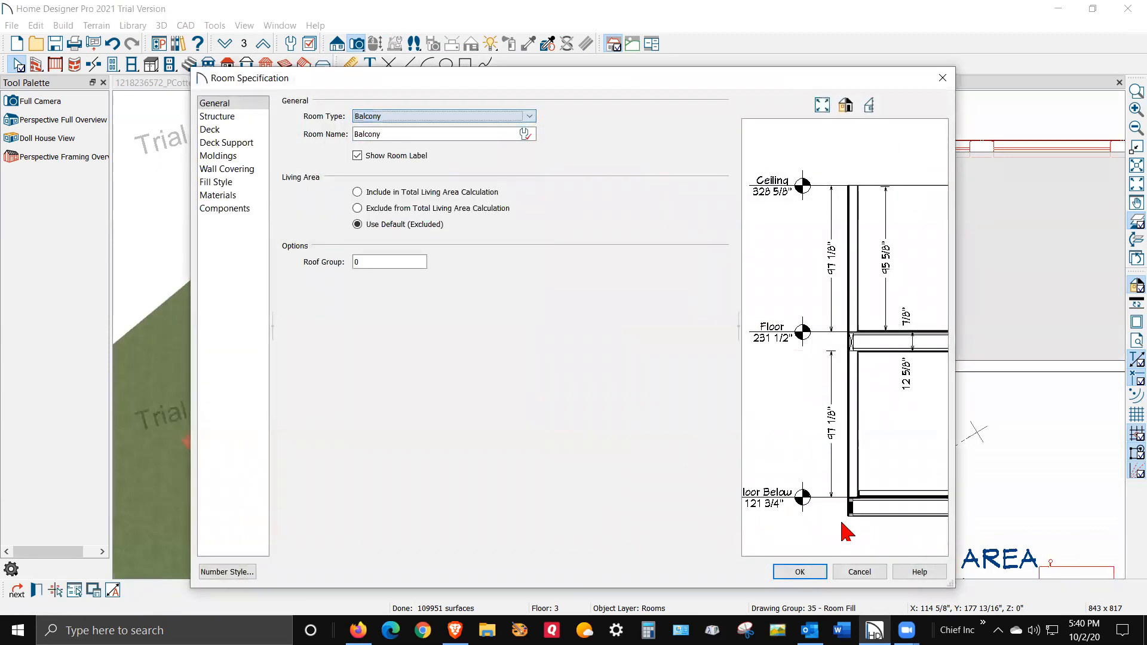
{"action": "left_click", "coordinate": [797, 571]}
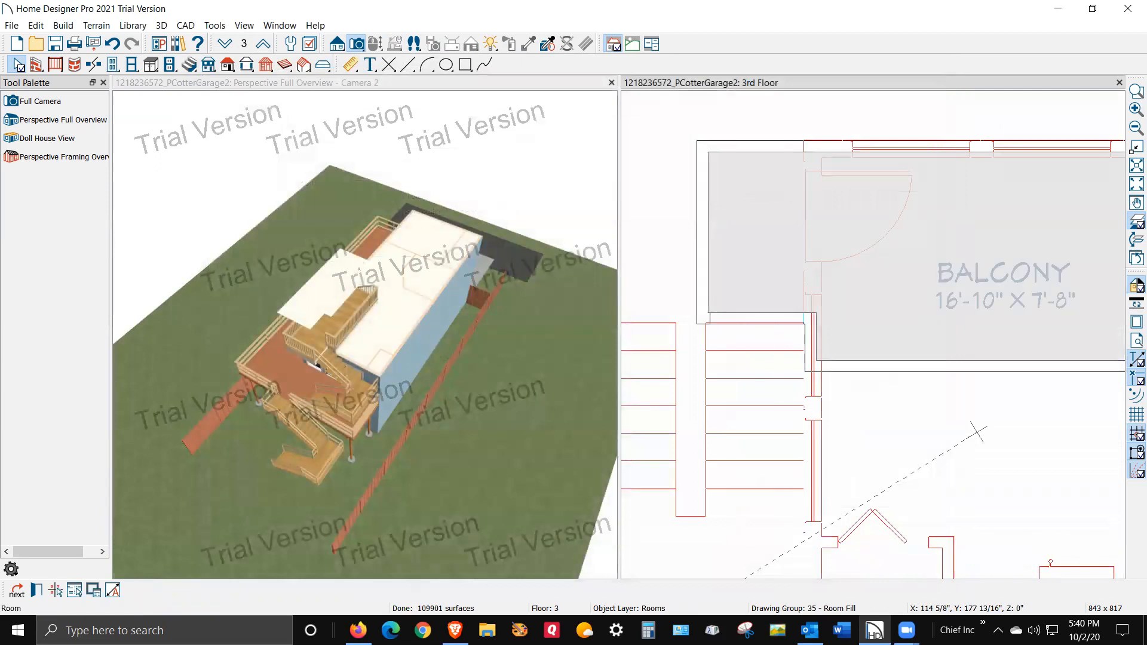
Step: Examine the stair opening and the sloping railing at the balcony's far end in 3D, and check that railing's corner connections in plan
{"action": "scroll", "coordinate": [357, 343], "scroll_direction": "up", "scroll_amount": 10}
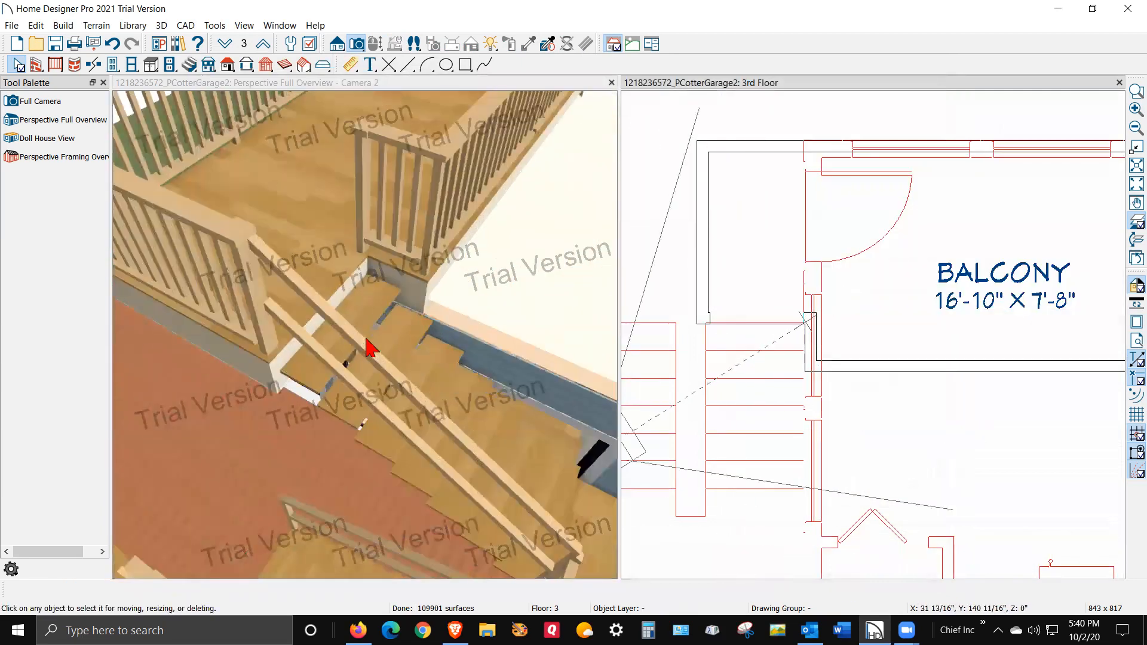
{"action": "scroll", "coordinate": [357, 340], "scroll_direction": "down", "scroll_amount": 10}
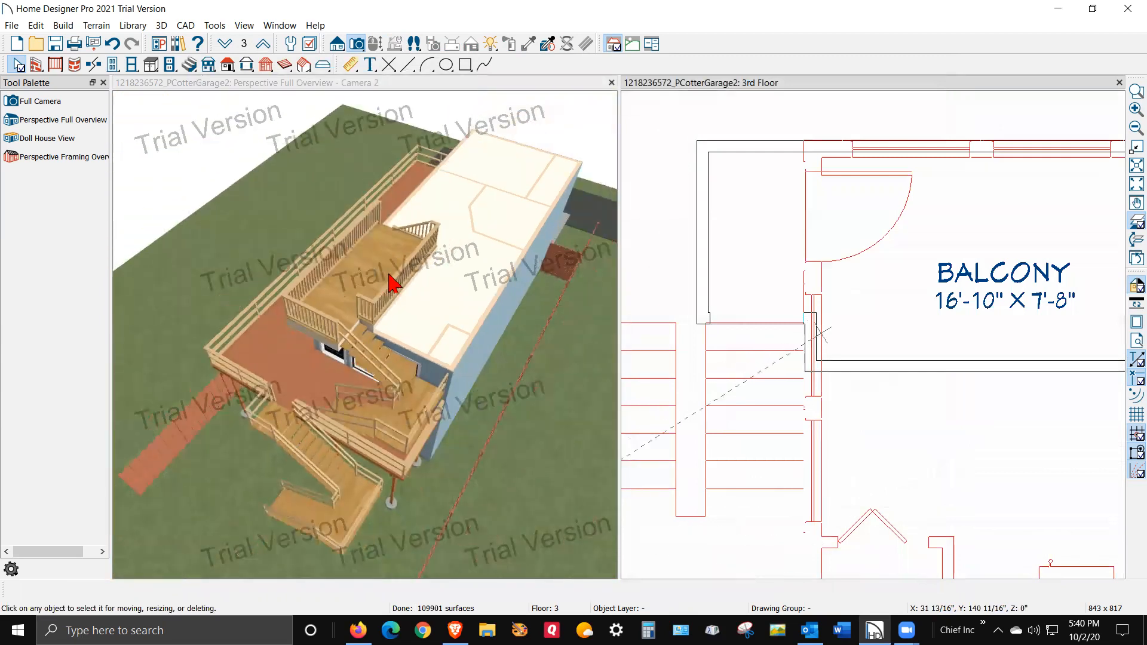
{"action": "scroll", "coordinate": [394, 283], "scroll_direction": "up", "scroll_amount": 8}
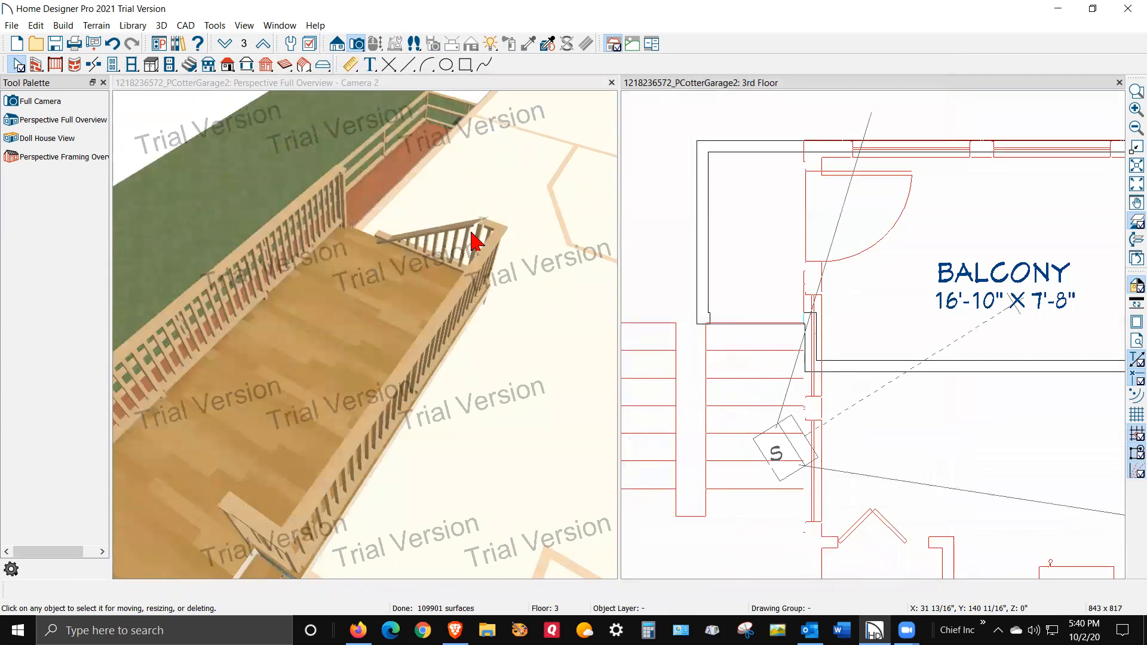
{"action": "scroll", "coordinate": [325, 357], "scroll_direction": "down", "scroll_amount": 5}
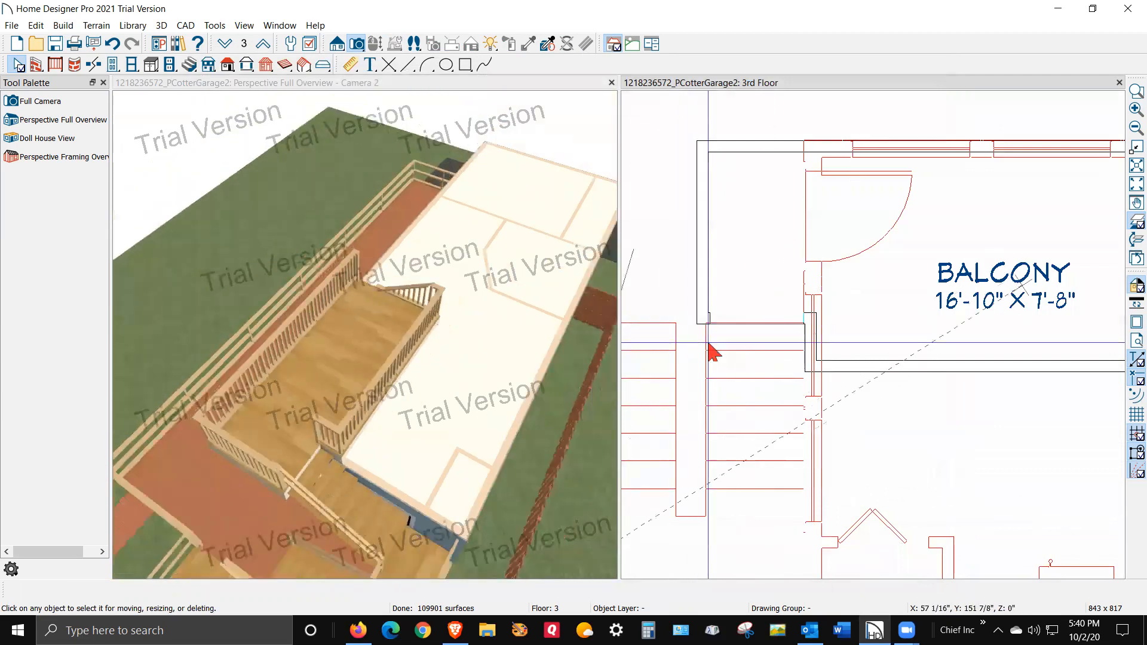
{"action": "scroll", "coordinate": [698, 344], "scroll_direction": "down", "scroll_amount": 2}
{"action": "left_click", "coordinate": [1043, 293]}
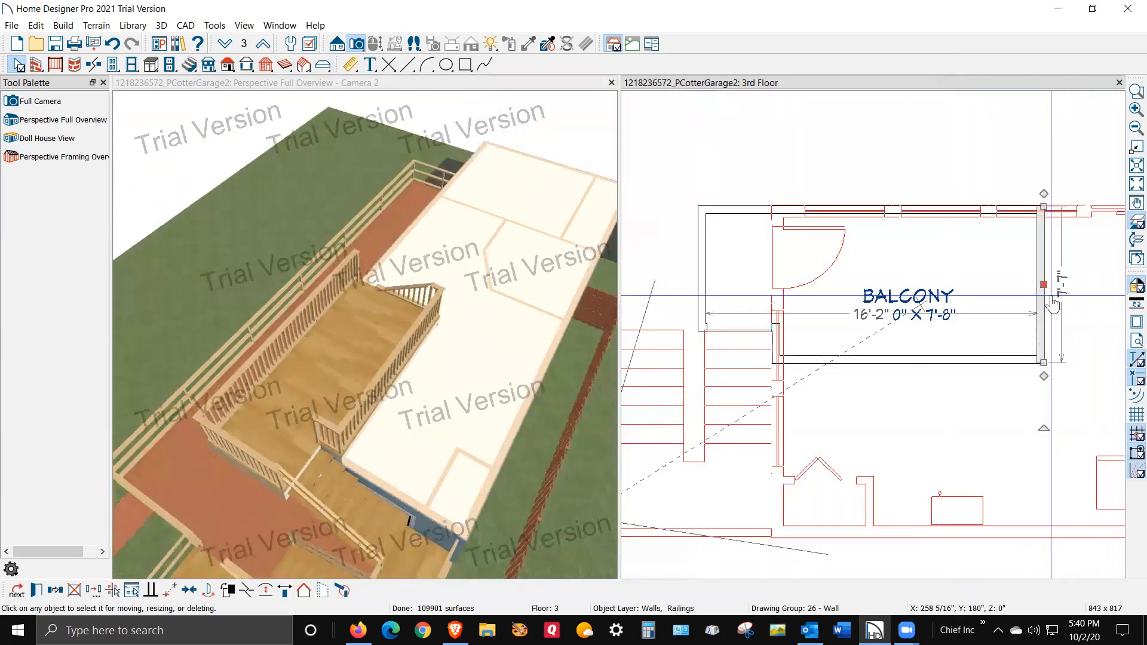
{"action": "left_click", "coordinate": [1003, 360]}
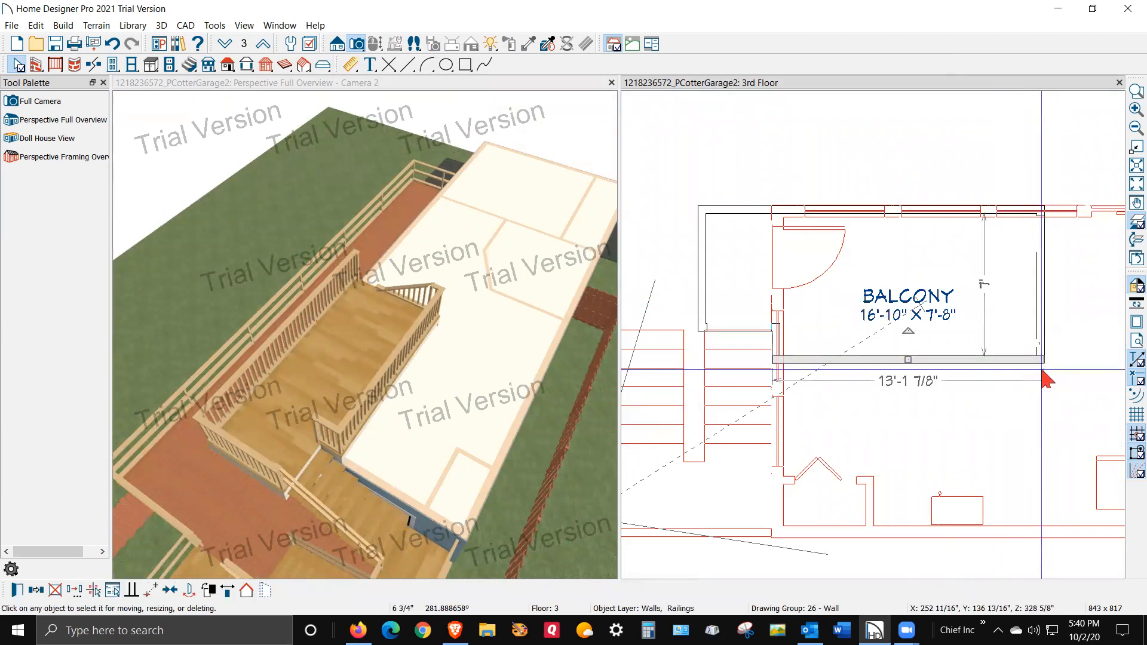
{"action": "left_click_drag", "start_coordinate": [1039, 362], "coordinate": [1039, 207]}
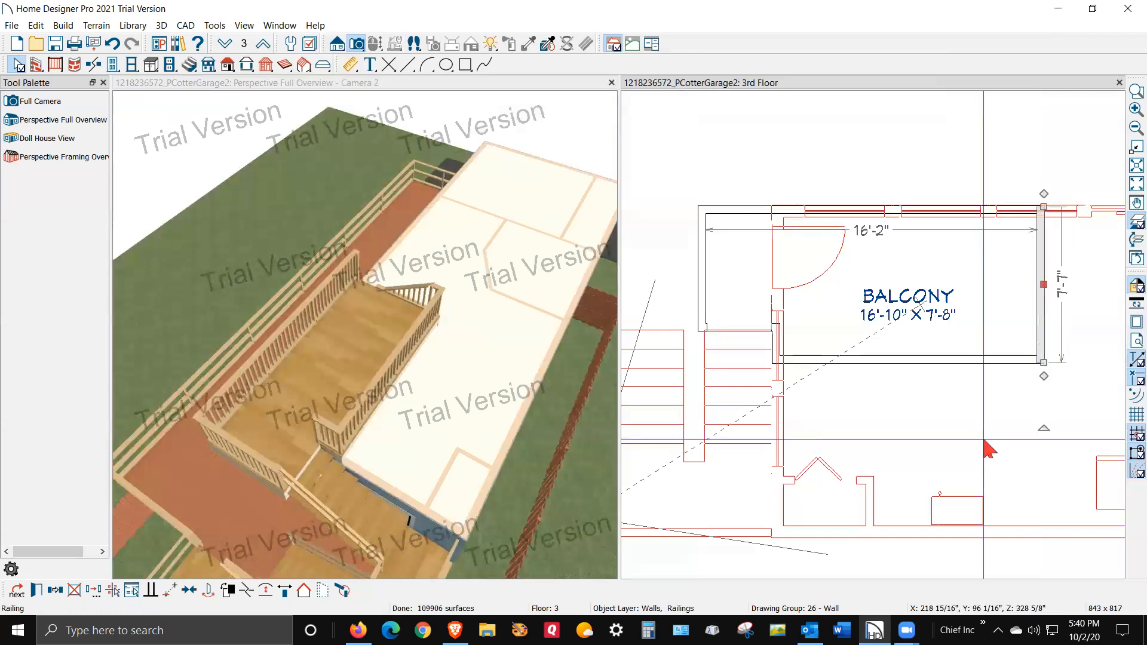
{"action": "left_click", "coordinate": [978, 210]}
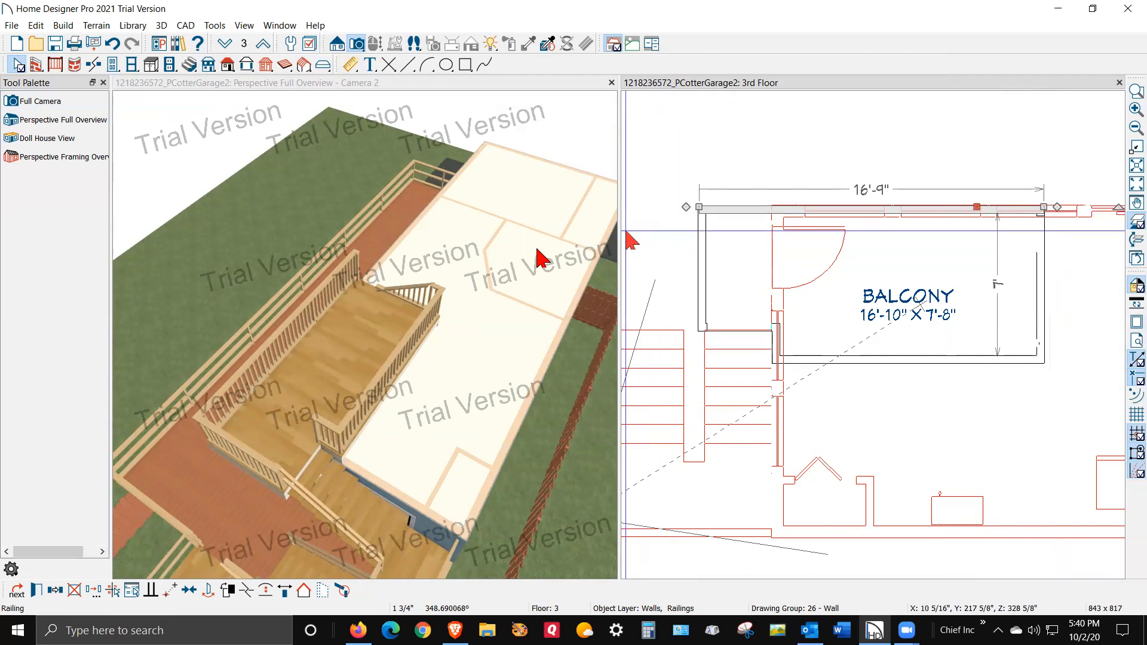
{"action": "key", "text": "Escape"}
{"action": "scroll", "coordinate": [830, 346], "scroll_direction": "down", "scroll_amount": 5}
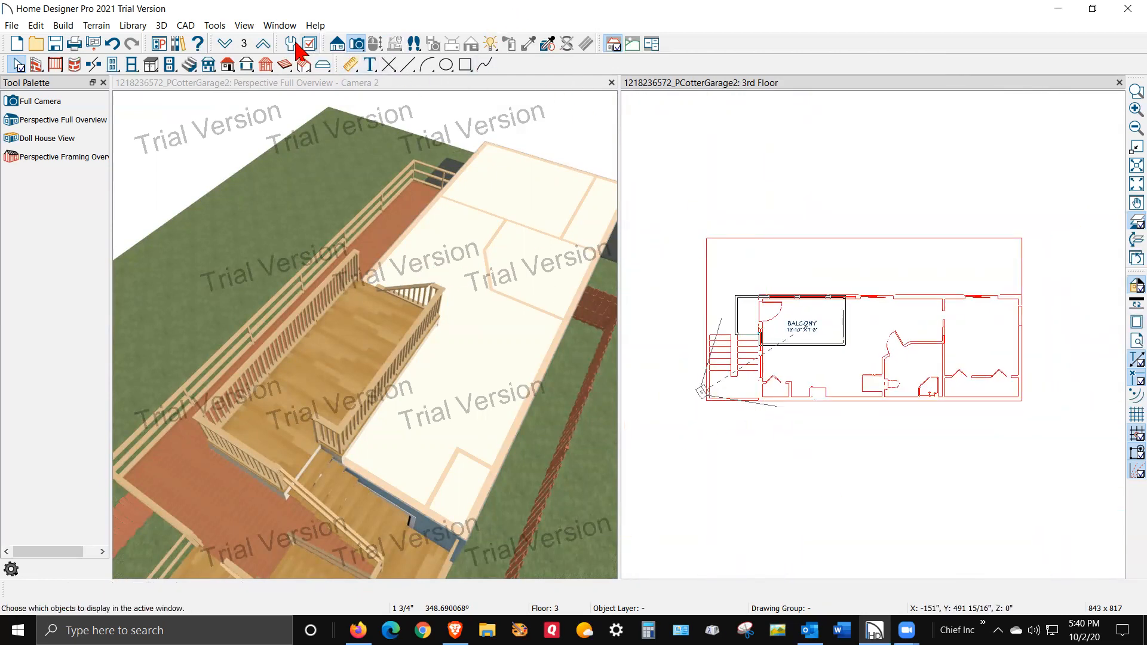
Step: Check on the 2nd floor plan how the balcony's end railing lines up with the family room's windows and wall below
{"action": "left_click", "coordinate": [224, 43]}
{"action": "scroll", "coordinate": [837, 289], "scroll_direction": "up", "scroll_amount": 4}
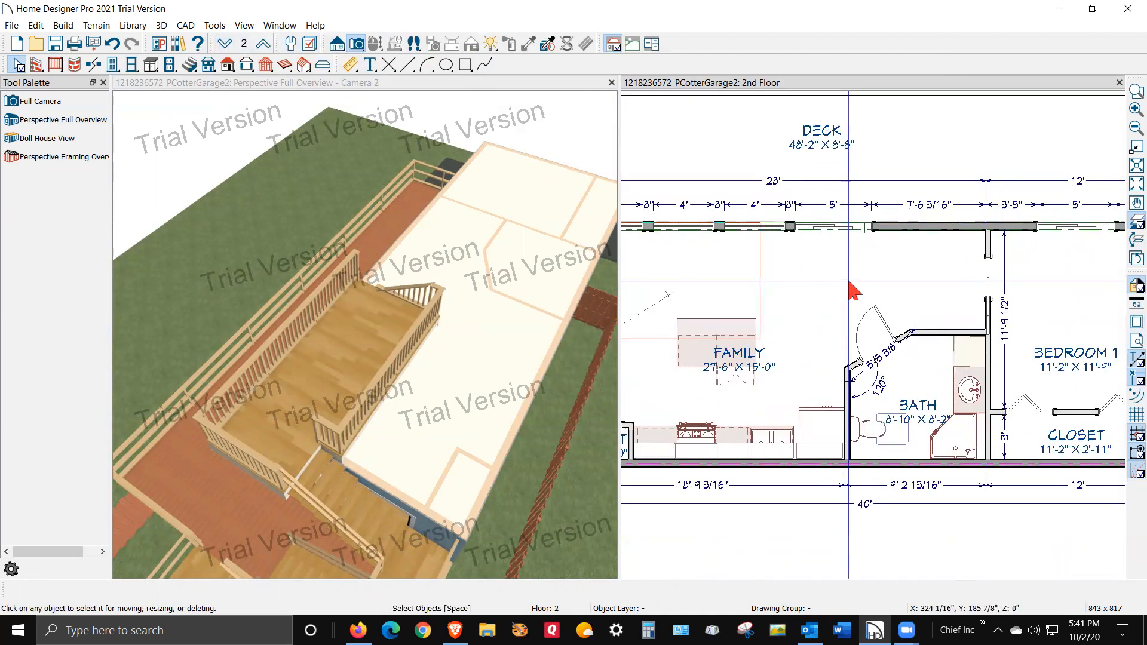
{"action": "scroll", "coordinate": [878, 281], "scroll_direction": "down", "scroll_amount": 3}
{"action": "scroll", "coordinate": [796, 289], "scroll_direction": "up", "scroll_amount": 5}
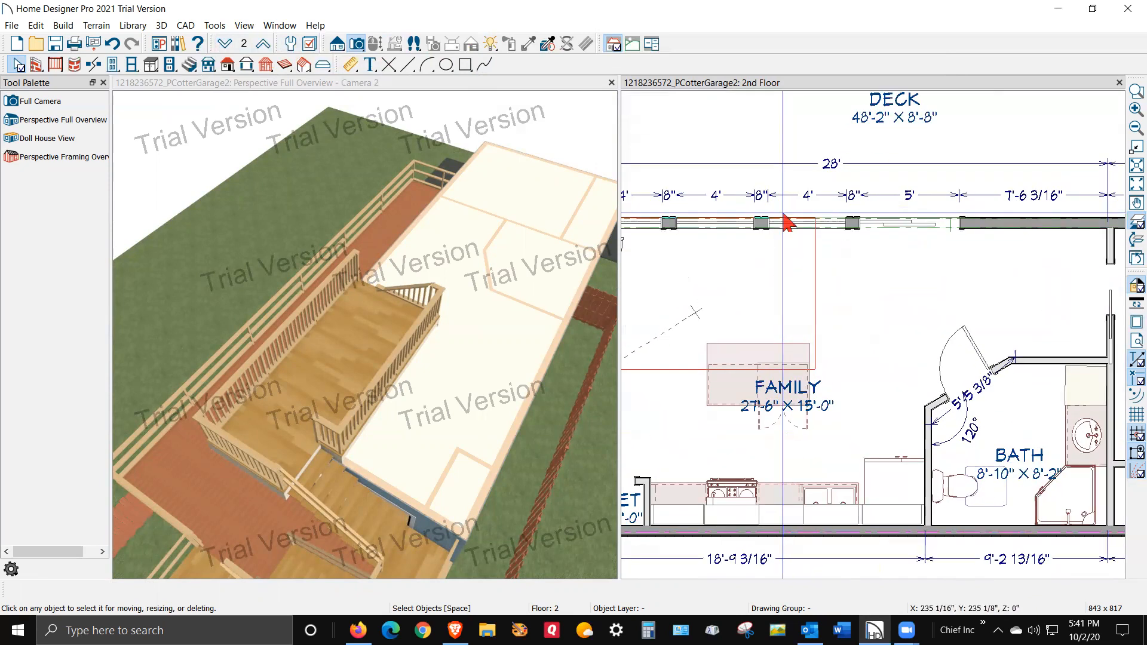
{"action": "scroll", "coordinate": [822, 238], "scroll_direction": "up", "scroll_amount": 1}
{"action": "scroll", "coordinate": [862, 263], "scroll_direction": "down", "scroll_amount": 2}
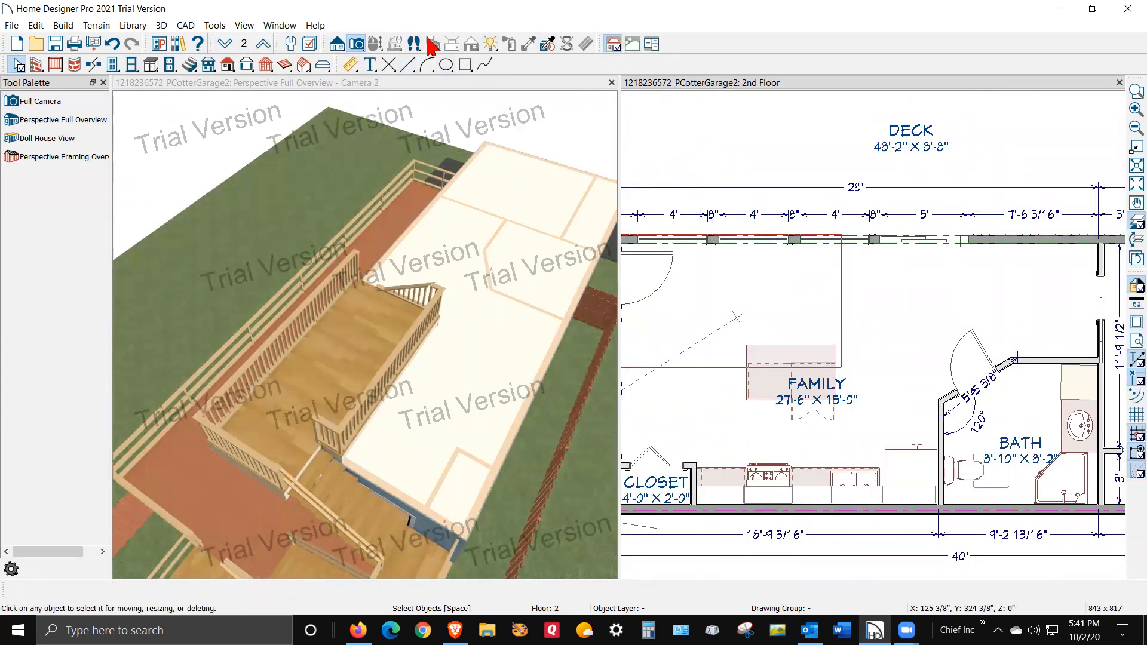
Step: On the 3rd floor, move the balcony's far-end railing toward the stairs to give a clear inside length of 15'
{"action": "left_click", "coordinate": [262, 45]}
{"action": "left_click", "coordinate": [845, 326]}
{"action": "left_click_drag", "start_coordinate": [844, 324], "coordinate": [848, 326]}
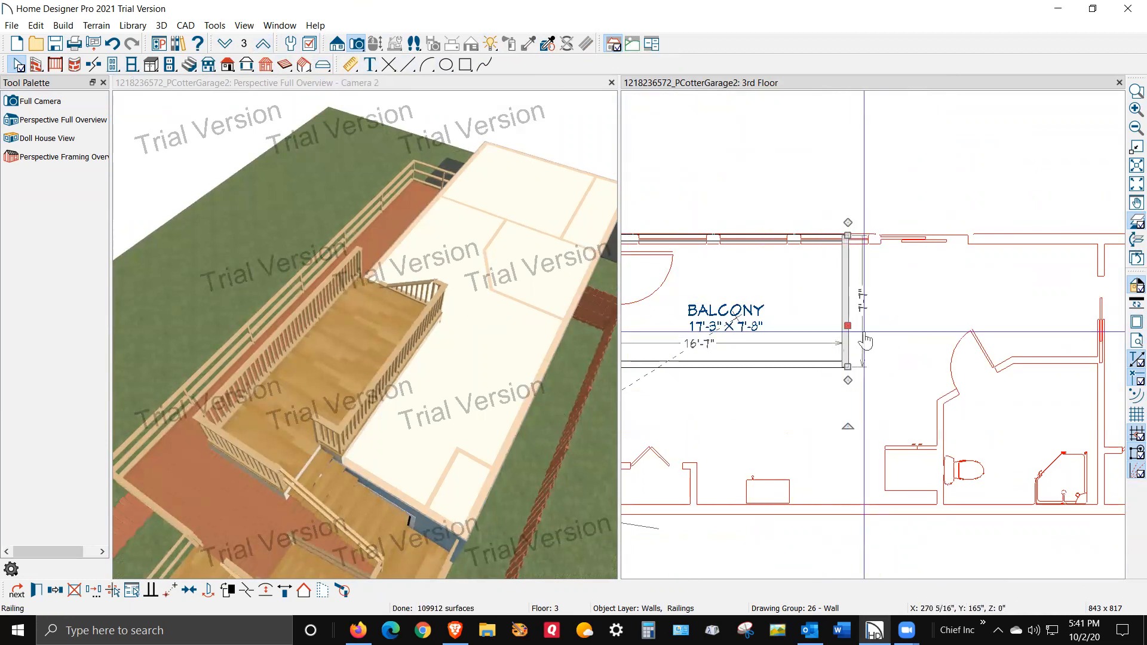
{"action": "left_click_drag", "start_coordinate": [848, 330], "coordinate": [820, 329]}
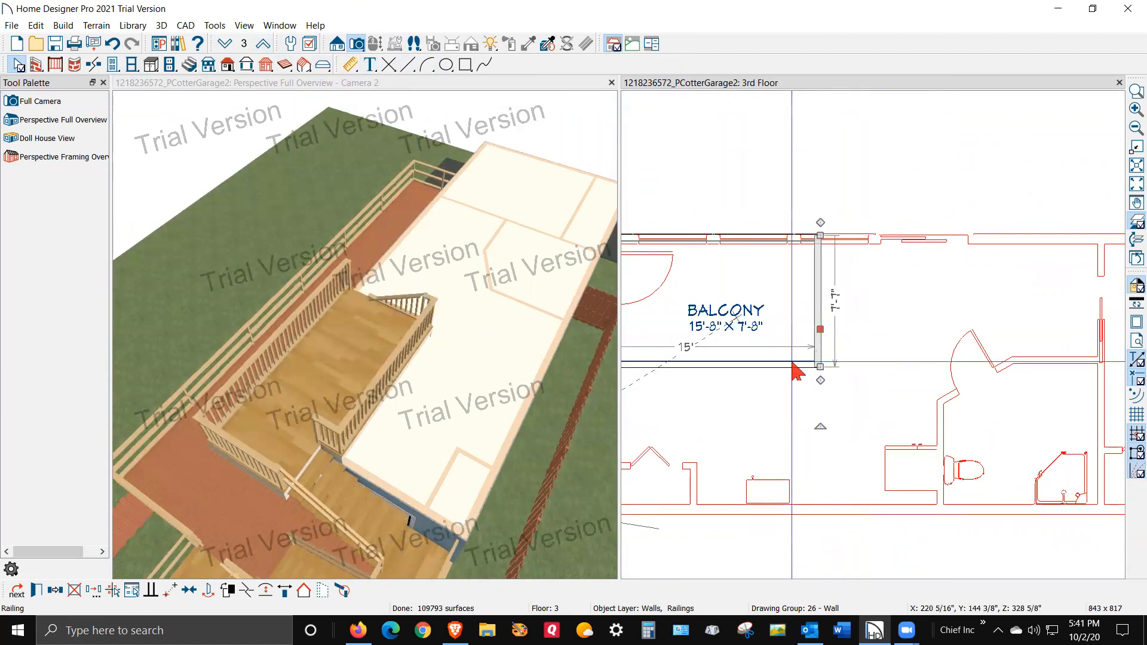
Step: Examine the balcony's sloping far-end railing up close in 3D and review its General and Structure settings in the Railing Specification
{"action": "scroll", "coordinate": [394, 323], "scroll_direction": "up", "scroll_amount": 5}
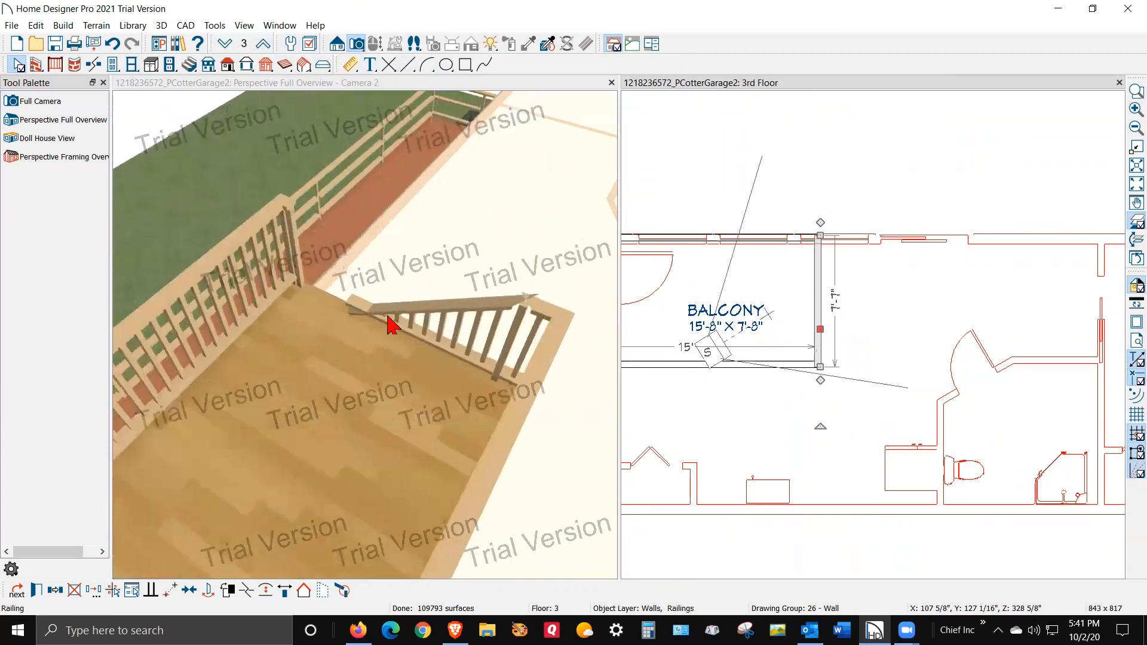
{"action": "scroll", "coordinate": [391, 324], "scroll_direction": "down", "scroll_amount": 3}
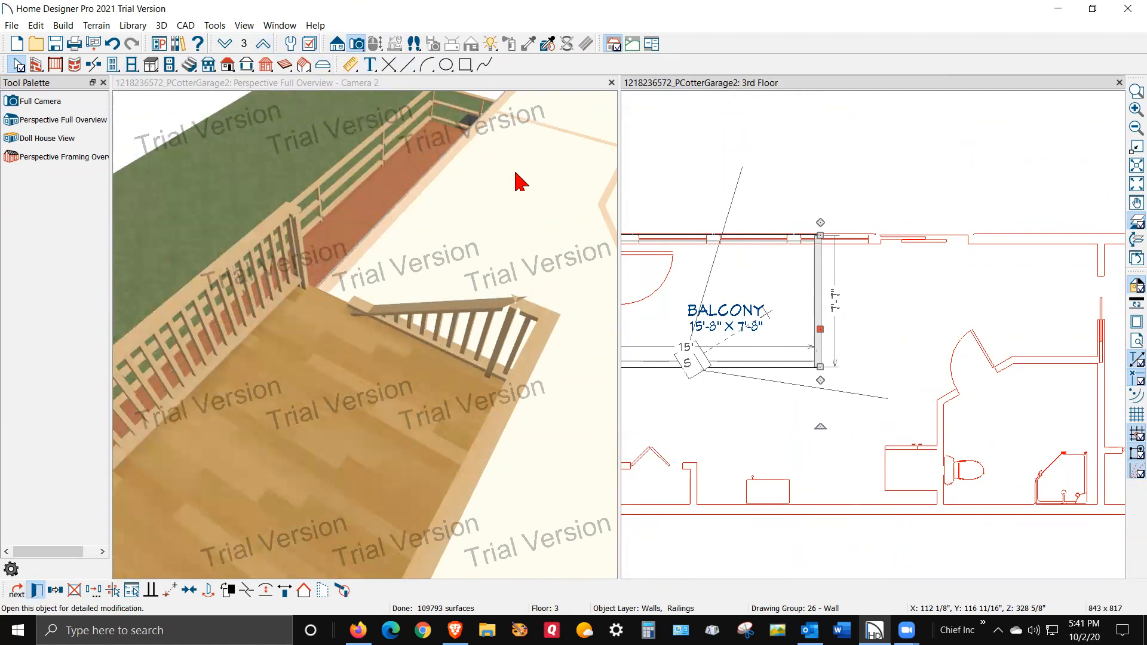
{"action": "double_click", "coordinate": [464, 125]}
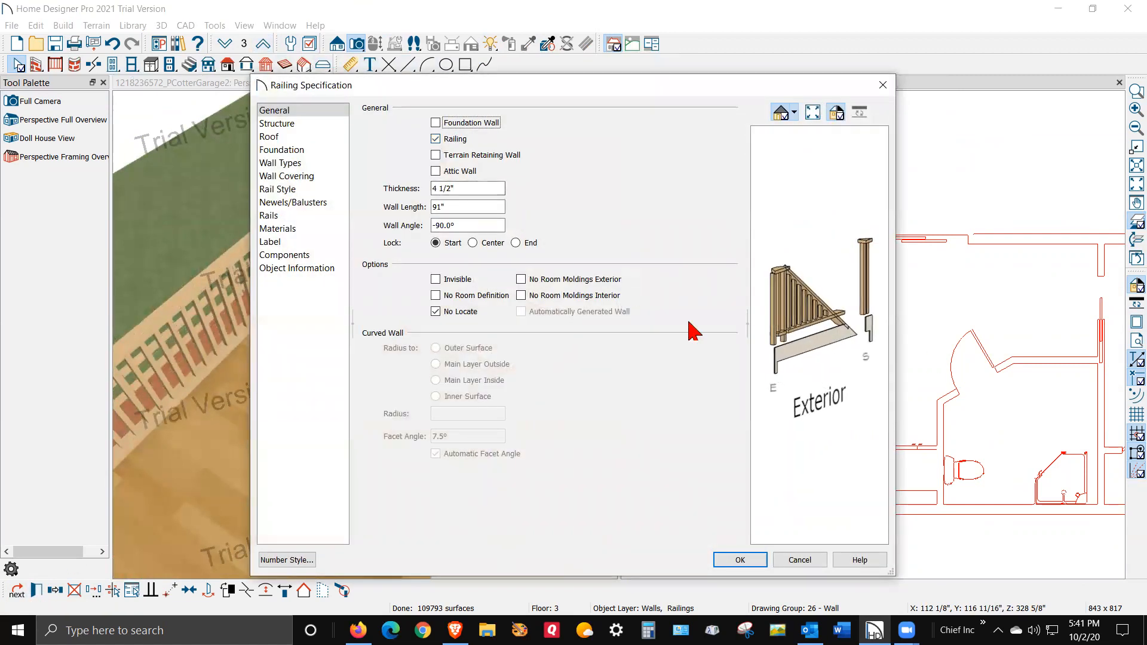
{"action": "left_click", "coordinate": [271, 126]}
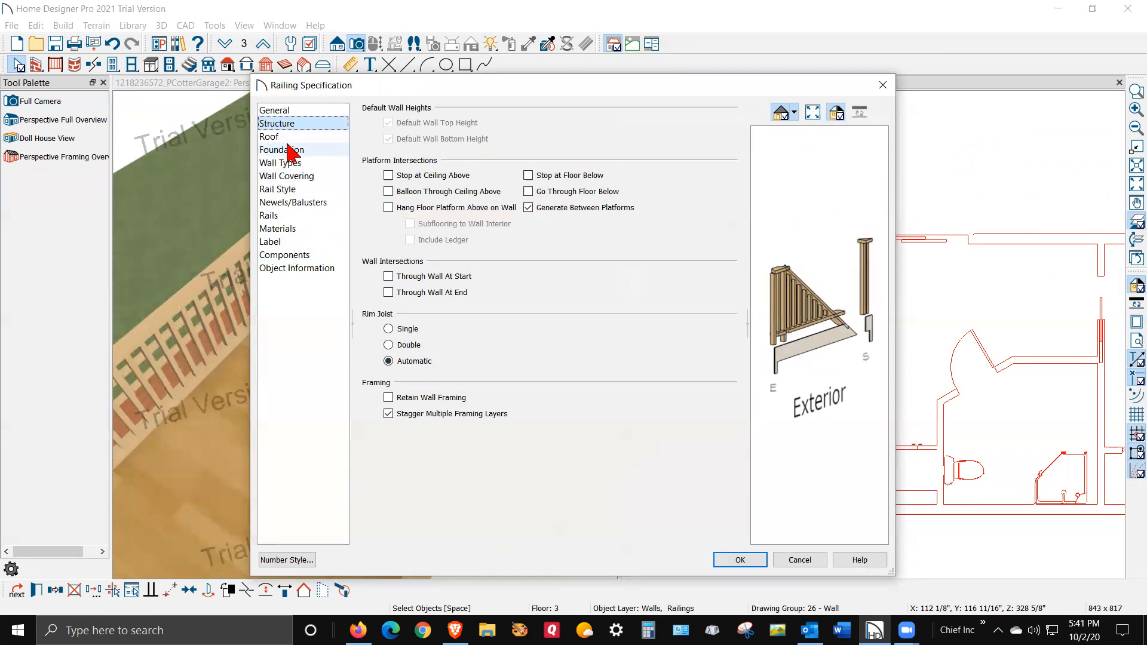
{"action": "left_click", "coordinate": [764, 559]}
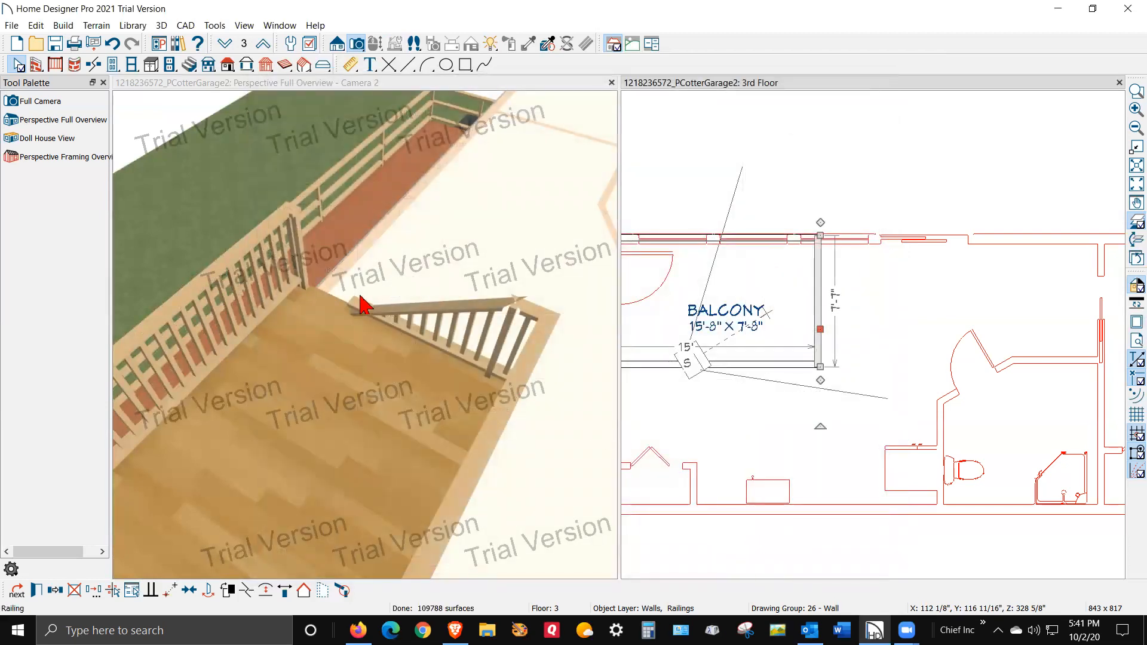
Step: Generate automatic roof planes over the garage apartment, keeping the existing pitch and overhang settings
{"action": "scroll", "coordinate": [509, 299], "scroll_direction": "down", "scroll_amount": 1}
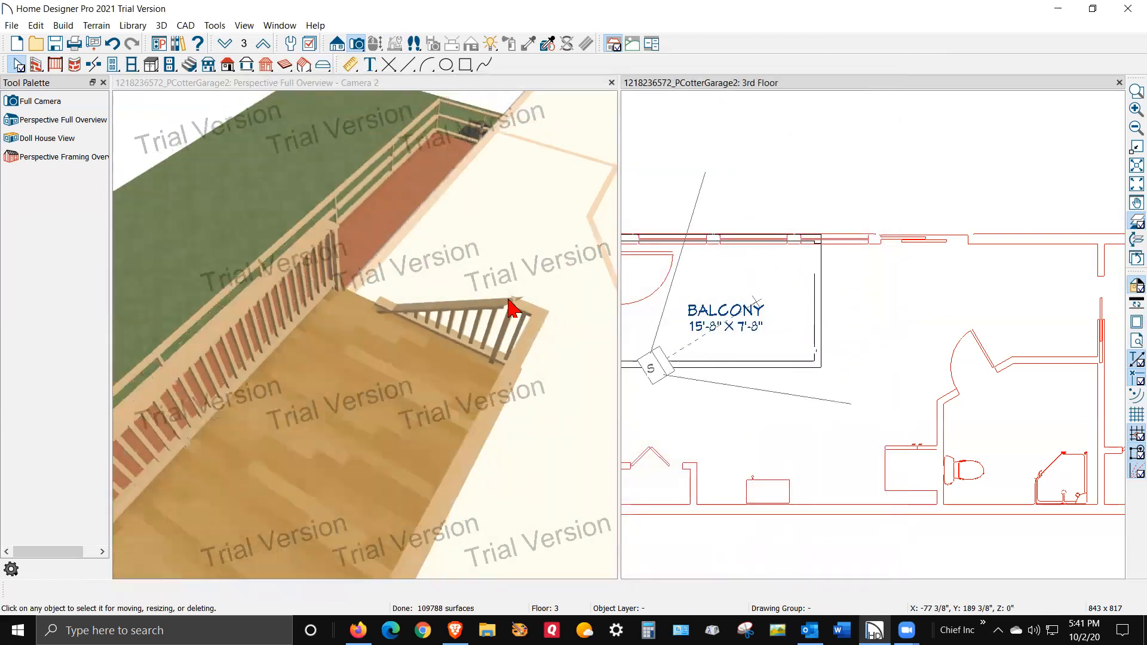
{"action": "scroll", "coordinate": [435, 288], "scroll_direction": "down", "scroll_amount": 2}
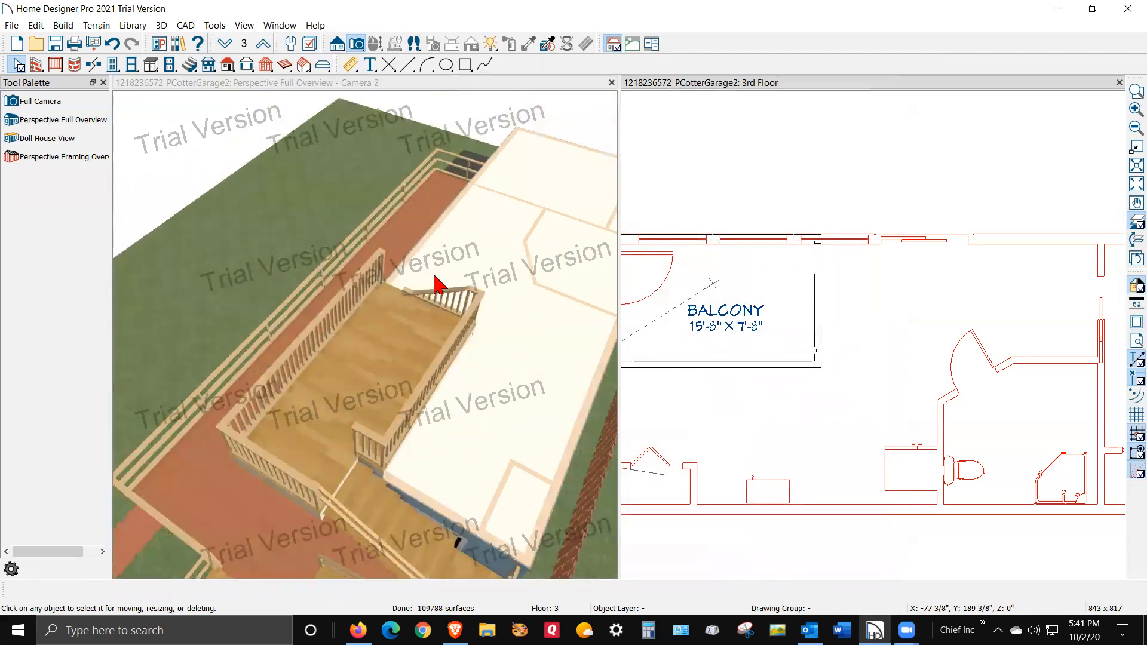
{"action": "scroll", "coordinate": [440, 288], "scroll_direction": "down", "scroll_amount": 2}
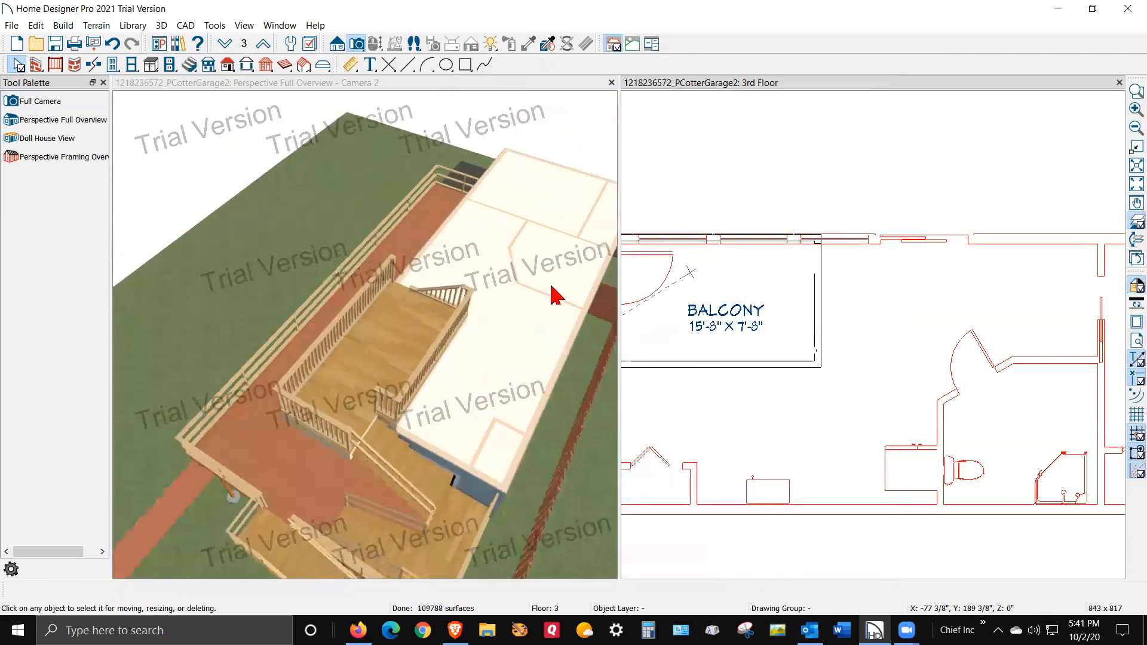
{"action": "scroll", "coordinate": [843, 387], "scroll_direction": "down", "scroll_amount": 4}
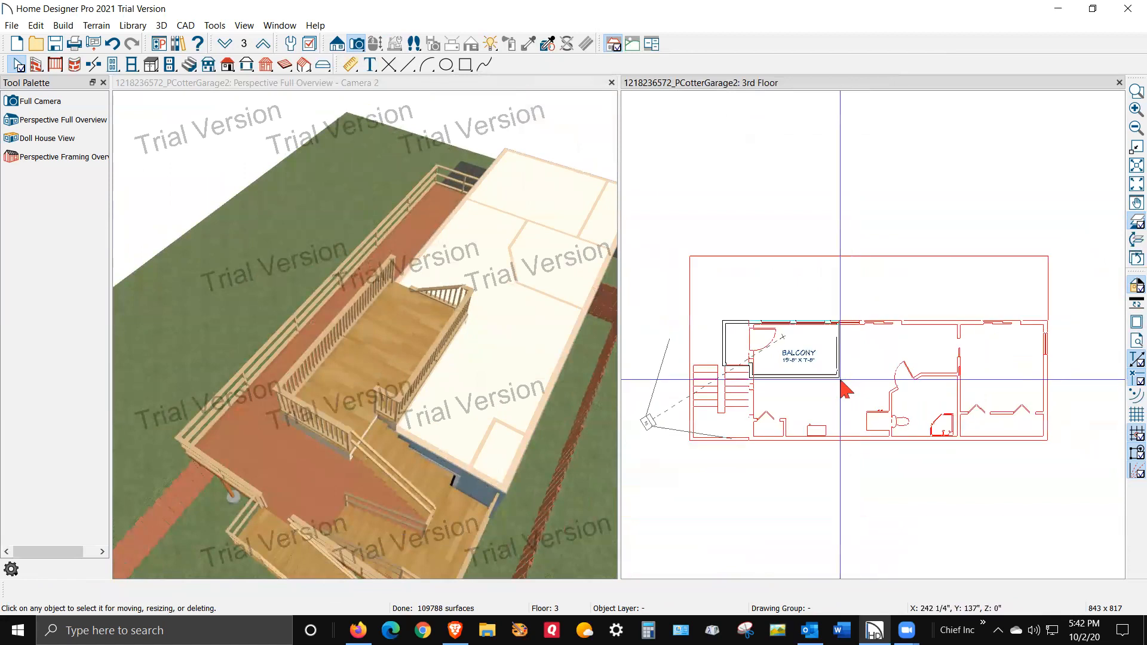
{"action": "left_click", "coordinate": [227, 66]}
{"action": "left_click", "coordinate": [234, 70]}
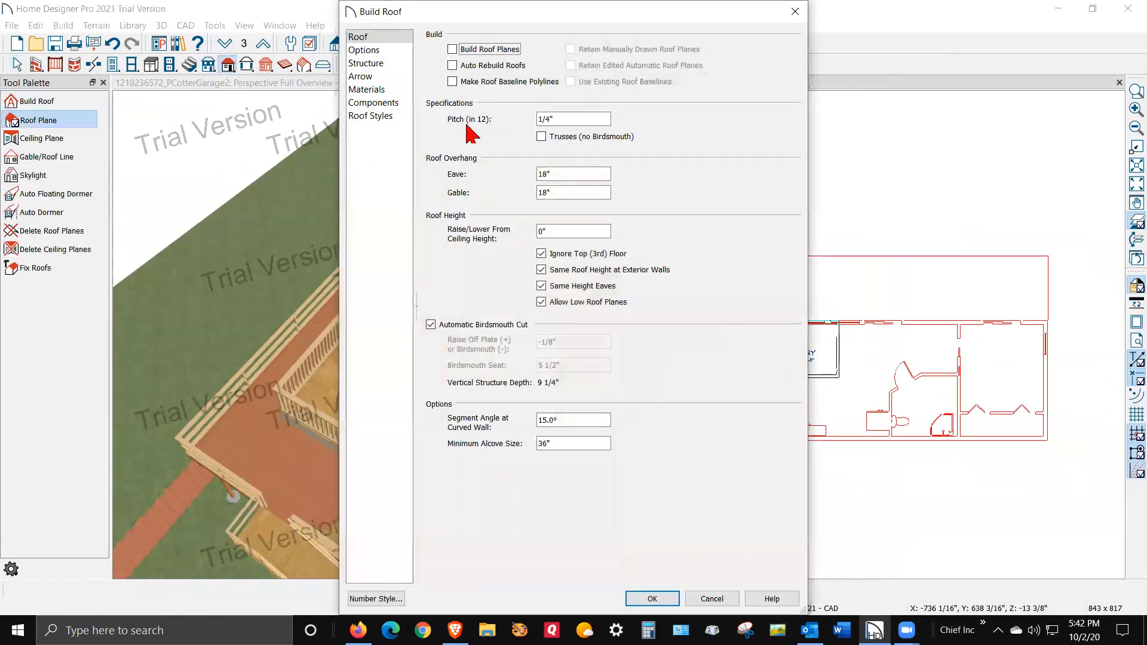
{"action": "left_click", "coordinate": [455, 50]}
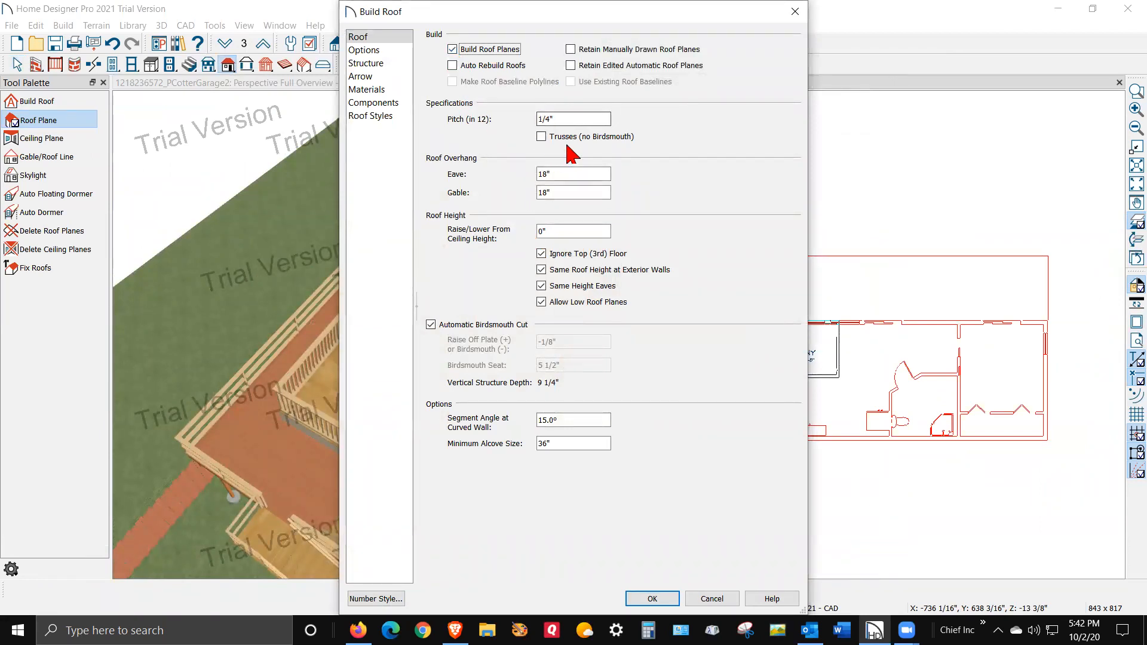
{"action": "left_click", "coordinate": [669, 596]}
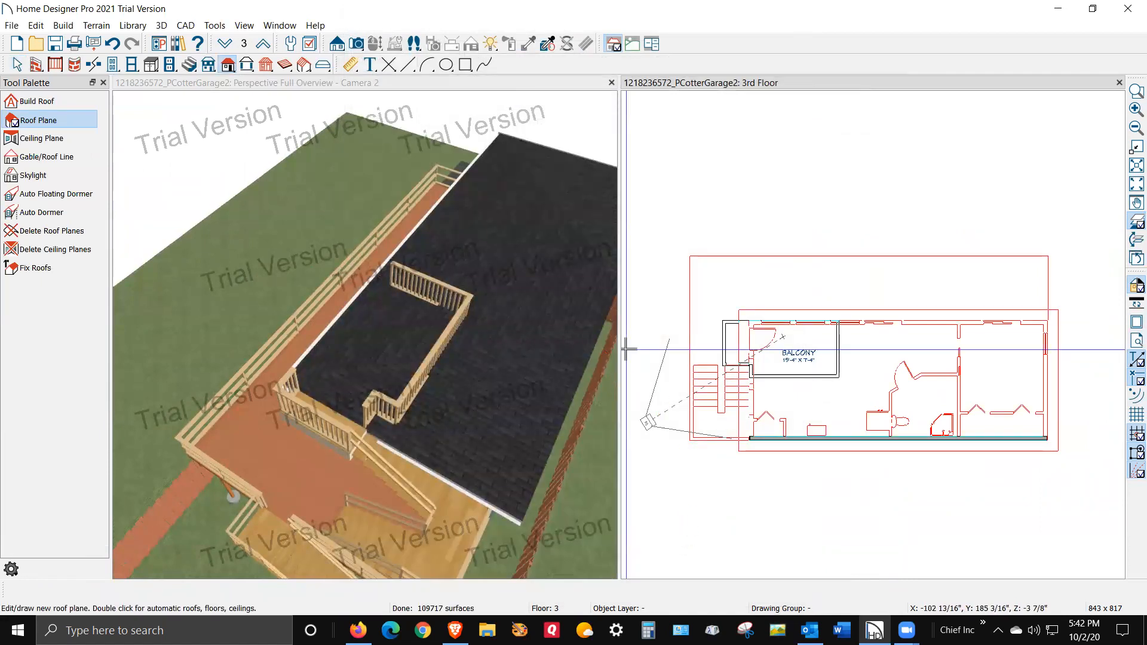
{"action": "key", "text": "space"}
{"action": "scroll", "coordinate": [817, 357], "scroll_direction": "up", "scroll_amount": 3}
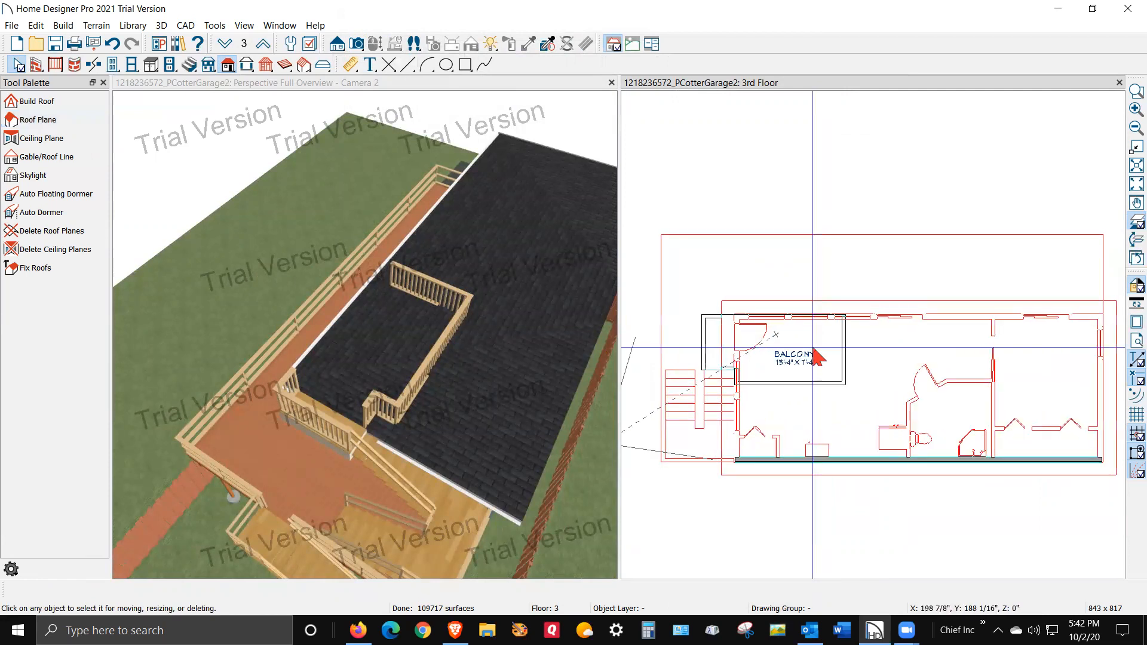
{"action": "double_click", "coordinate": [817, 349]}
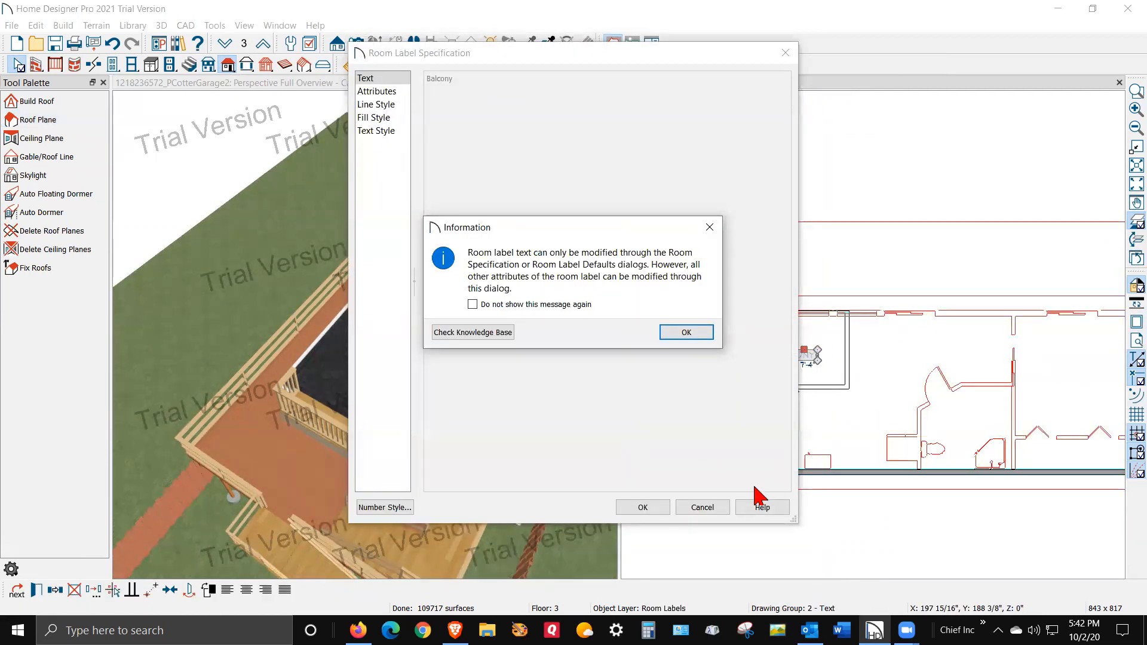
{"action": "left_click", "coordinate": [687, 332]}
{"action": "left_click", "coordinate": [702, 507]}
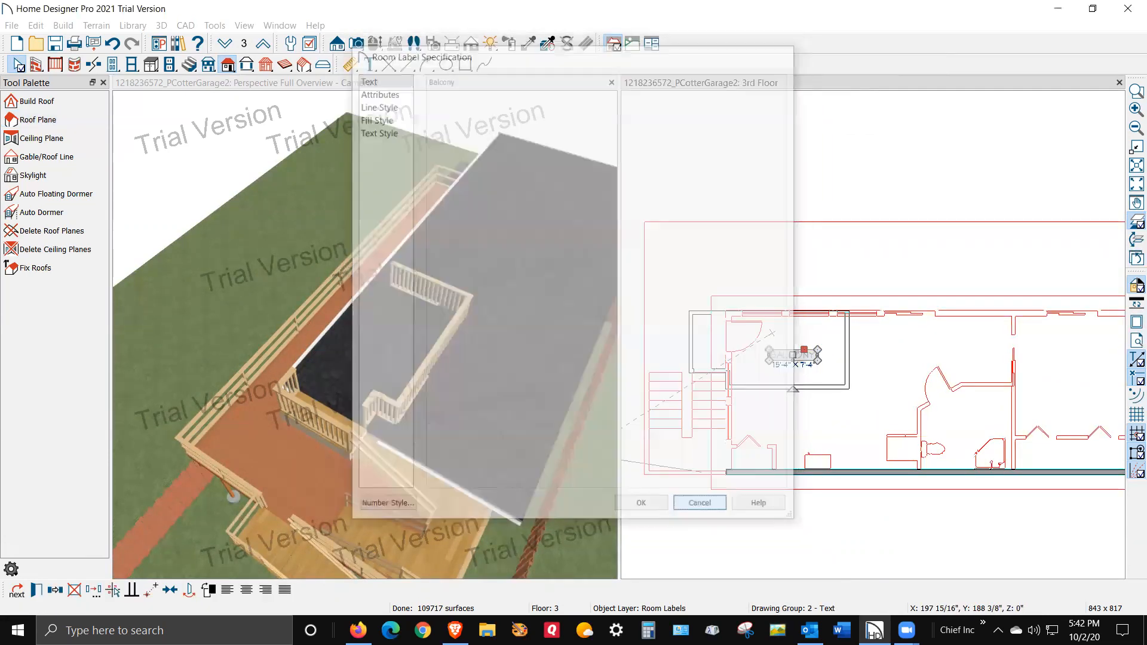
Step: Review the balcony's Structure settings in its Room Specification, checking the roof, ceiling and floor options
{"action": "left_click", "coordinate": [820, 330]}
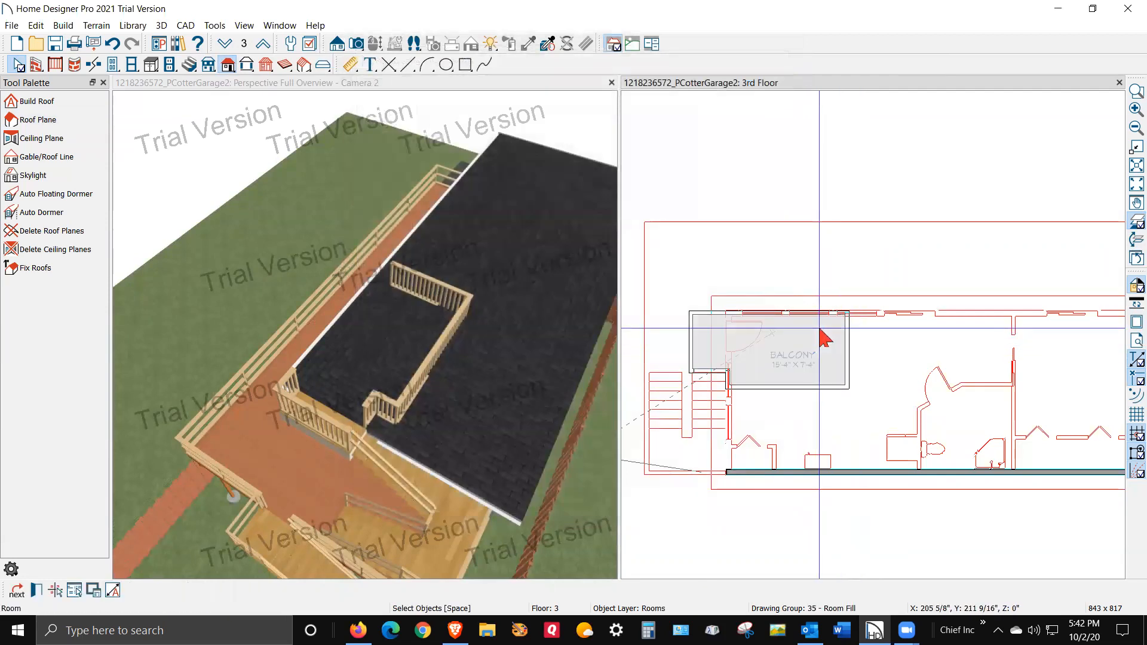
{"action": "double_click", "coordinate": [820, 330]}
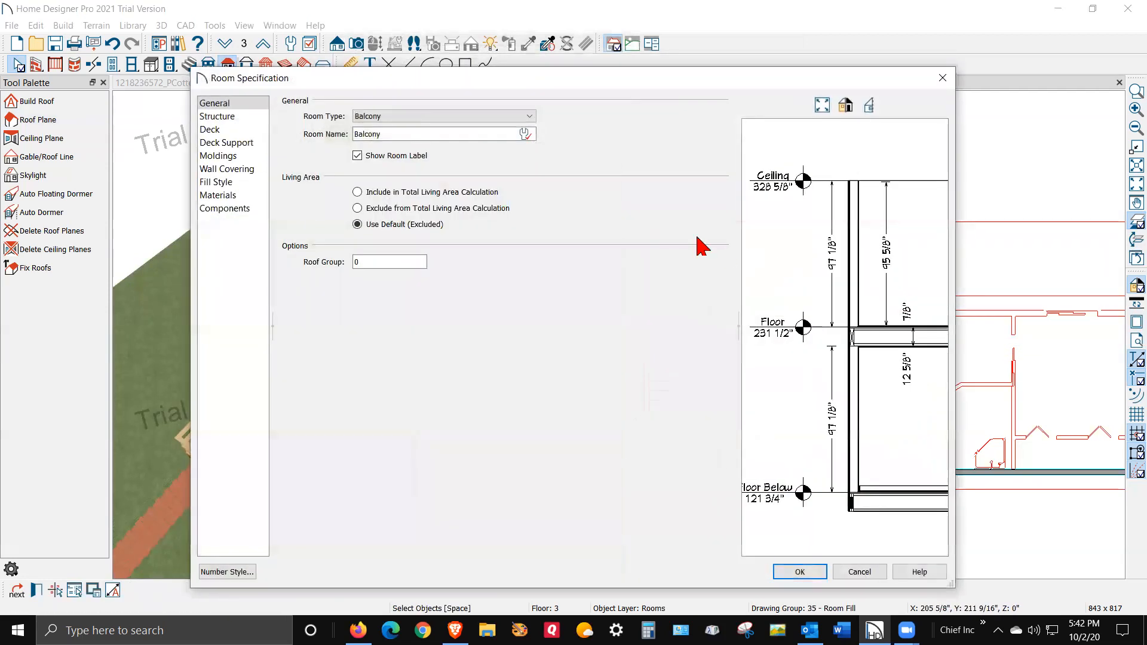
{"action": "left_click", "coordinate": [232, 117]}
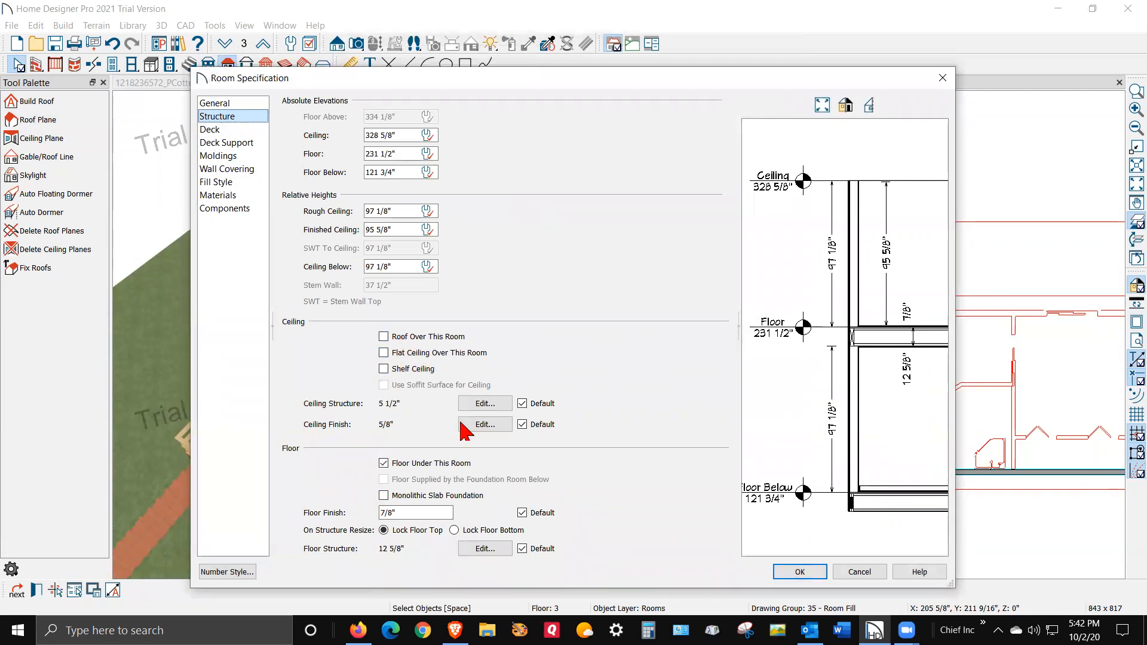
{"action": "left_click", "coordinate": [800, 573]}
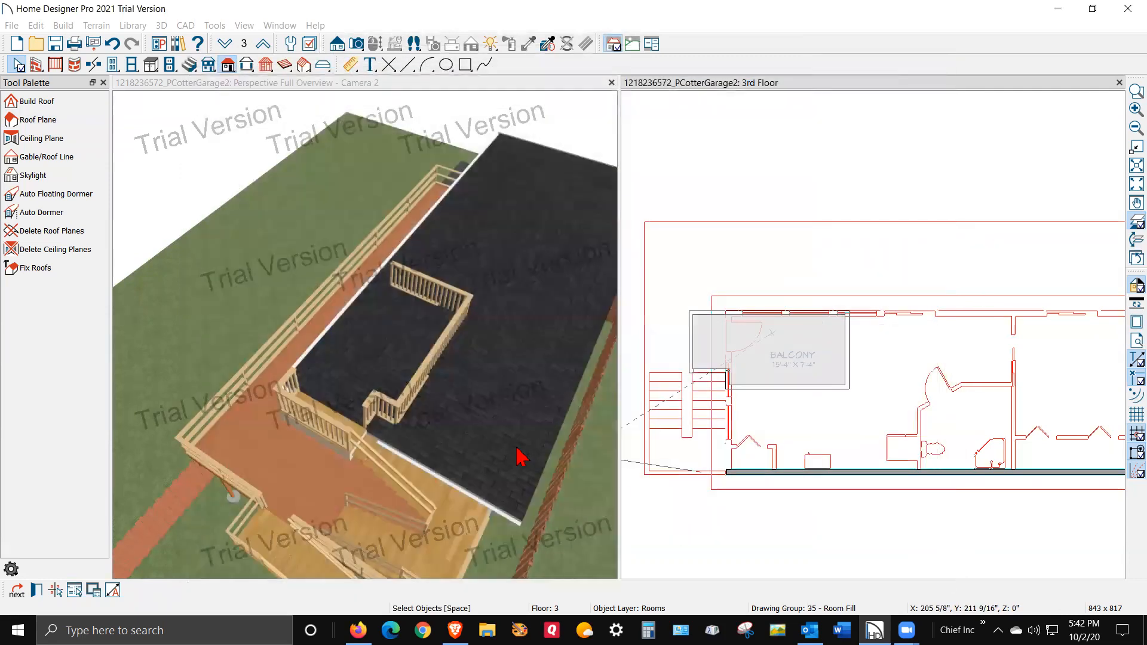
Step: Pick the roof plane covering the balcony in 3D to inspect its extent
{"action": "left_click", "coordinate": [380, 365]}
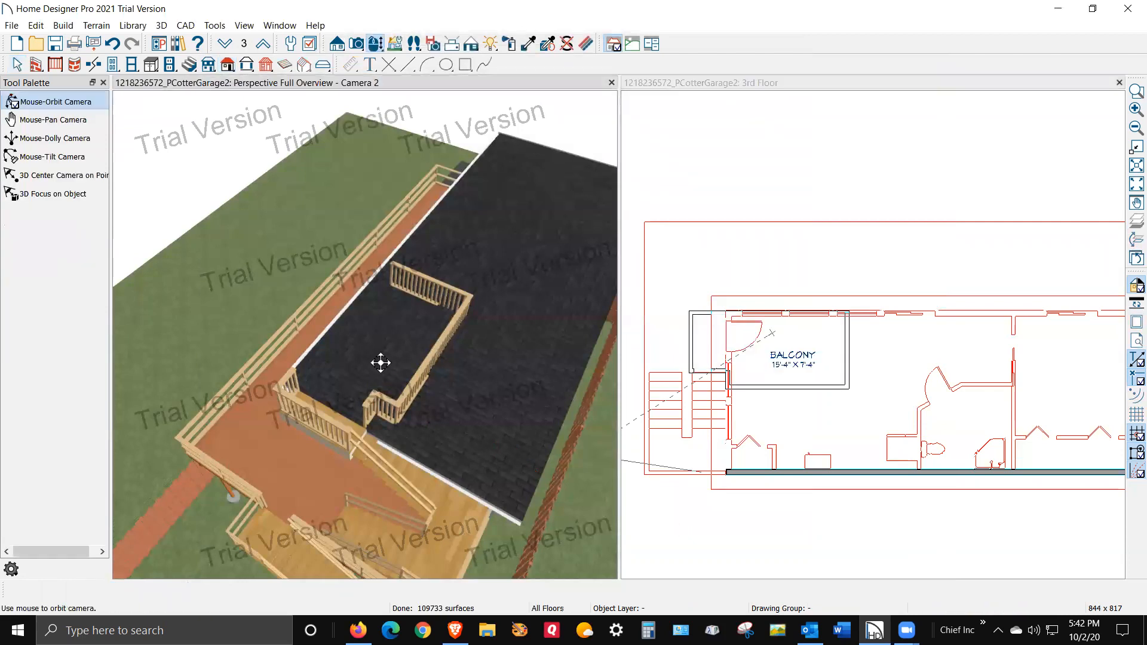
{"action": "left_click", "coordinate": [446, 420]}
{"action": "left_click", "coordinate": [372, 354]}
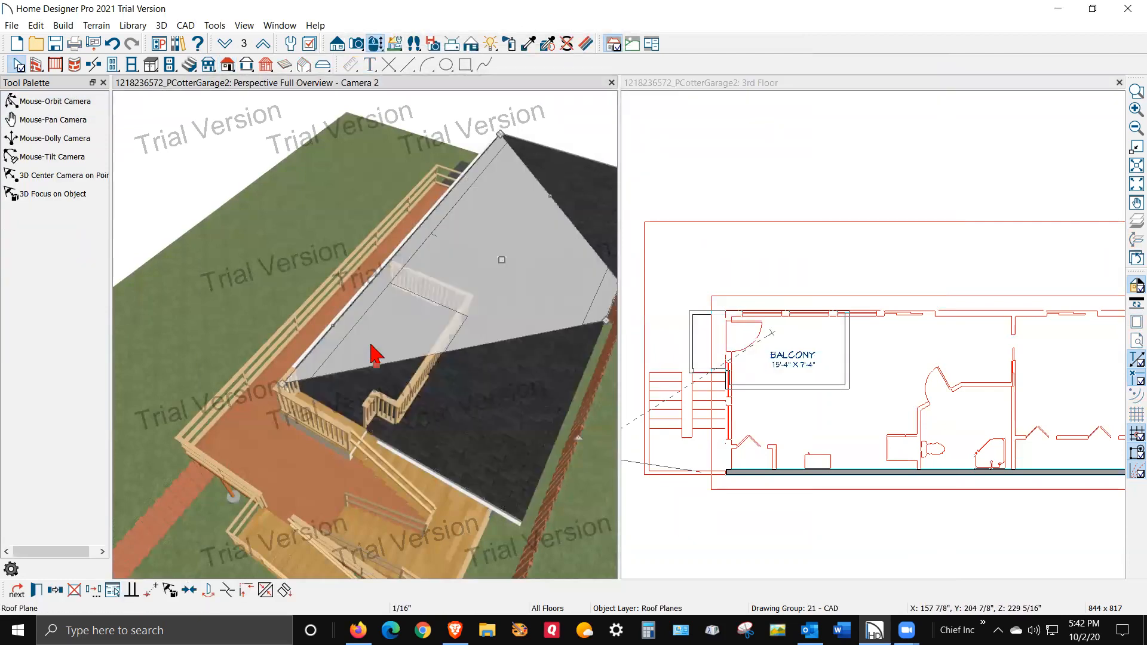
{"action": "left_click", "coordinate": [683, 407]}
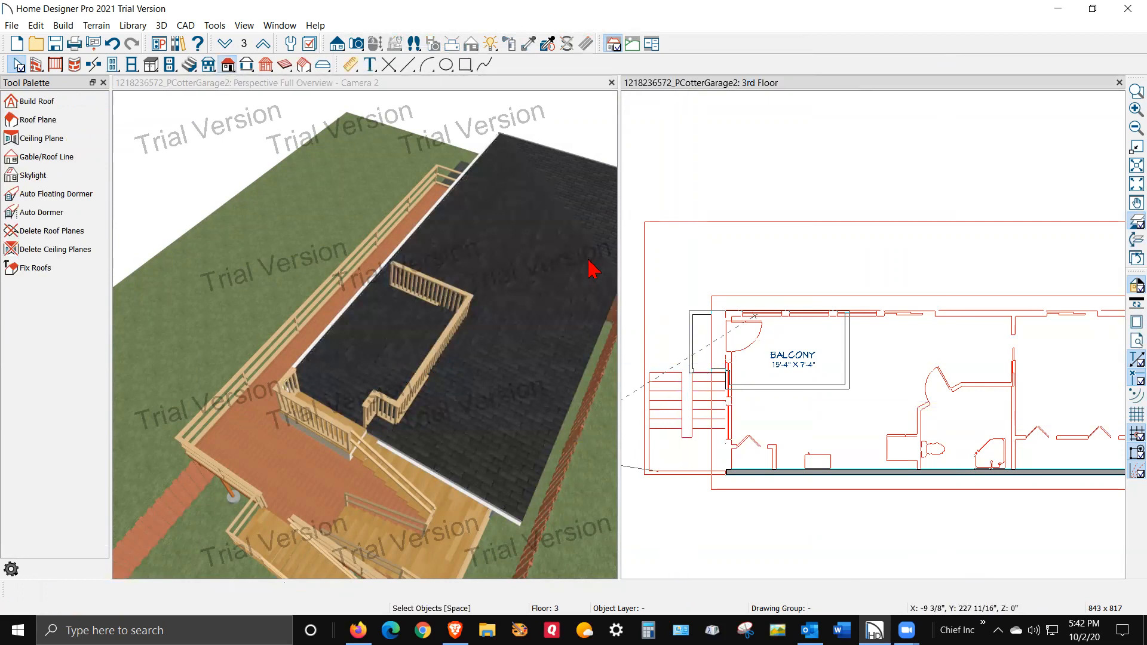
Step: Switch the floor plan to the 2nd floor
{"action": "scroll", "coordinate": [591, 264], "scroll_direction": "down", "scroll_amount": 3}
{"action": "scroll", "coordinate": [890, 495], "scroll_direction": "up", "scroll_amount": 1}
{"action": "scroll", "coordinate": [926, 485], "scroll_direction": "up", "scroll_amount": 1}
{"action": "scroll", "coordinate": [791, 289], "scroll_direction": "down", "scroll_amount": 3}
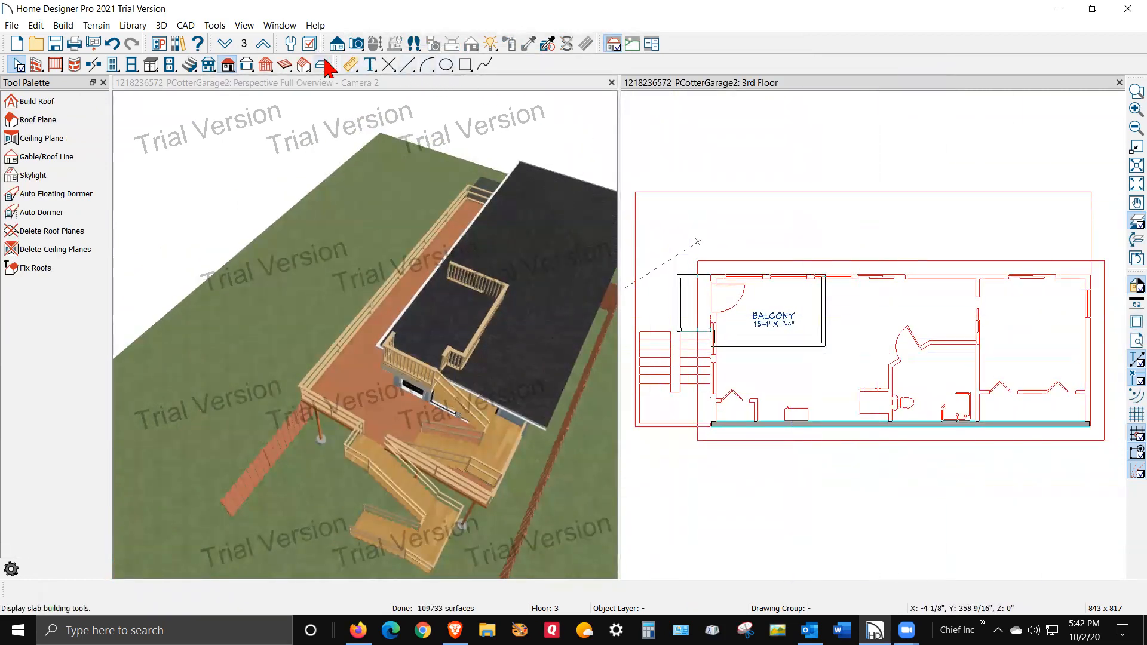
{"action": "left_click", "coordinate": [222, 45]}
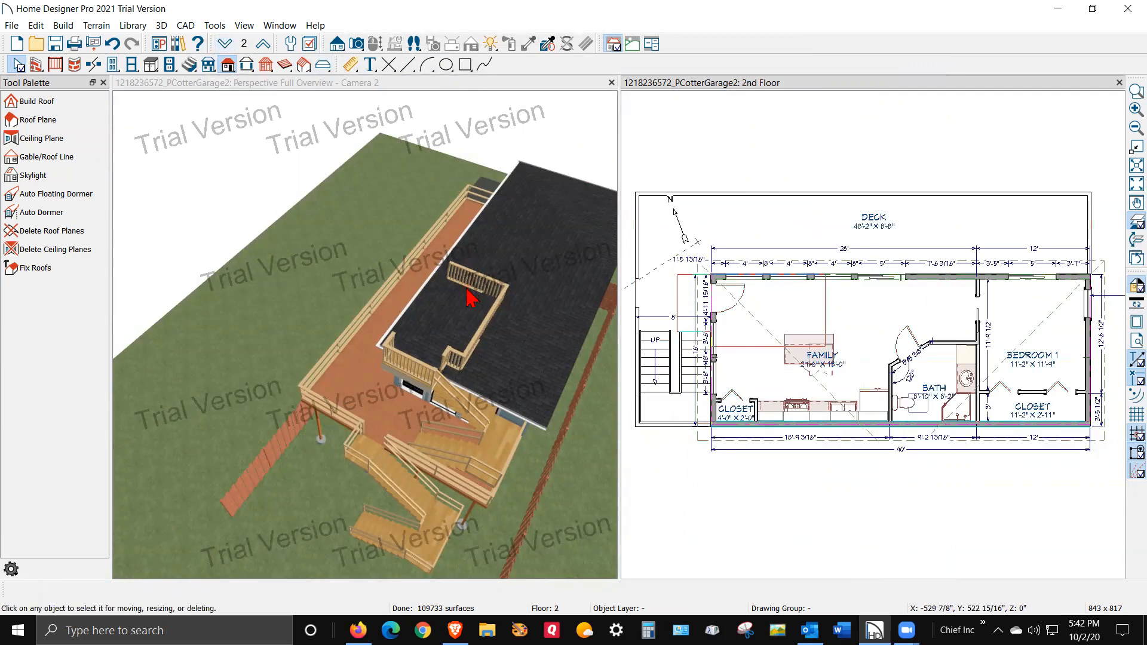
Step: Try to open one shared specification for the four exterior walls of the 2nd-floor apartment
{"action": "left_click", "coordinate": [894, 427]}
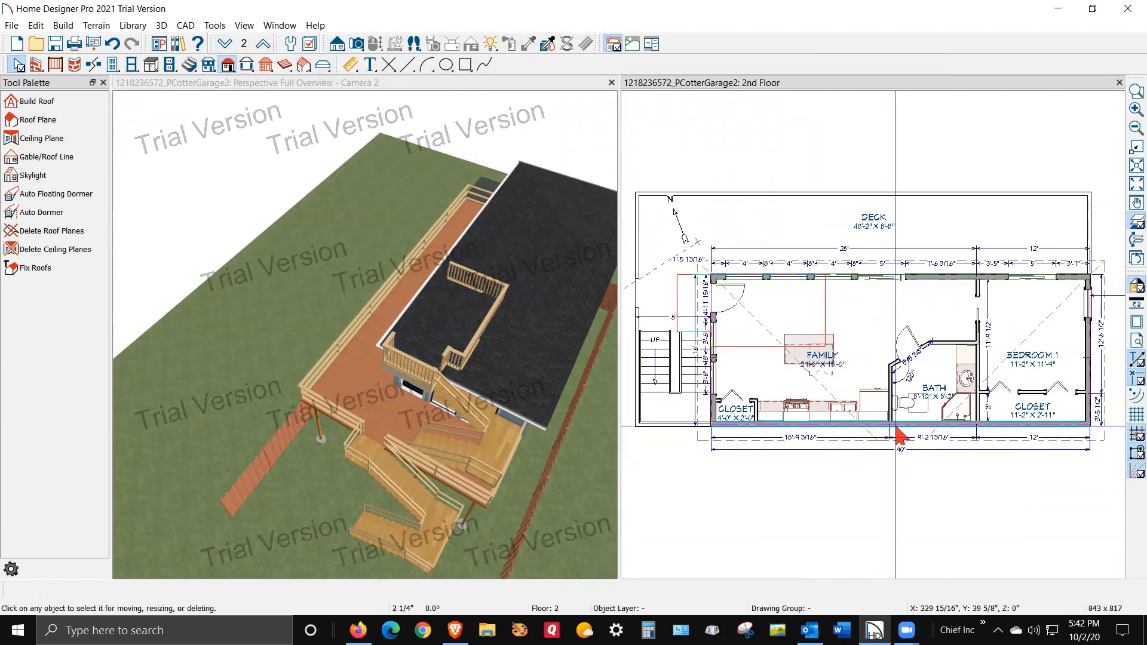
{"action": "left_click", "coordinate": [1087, 367], "text": "shift"}
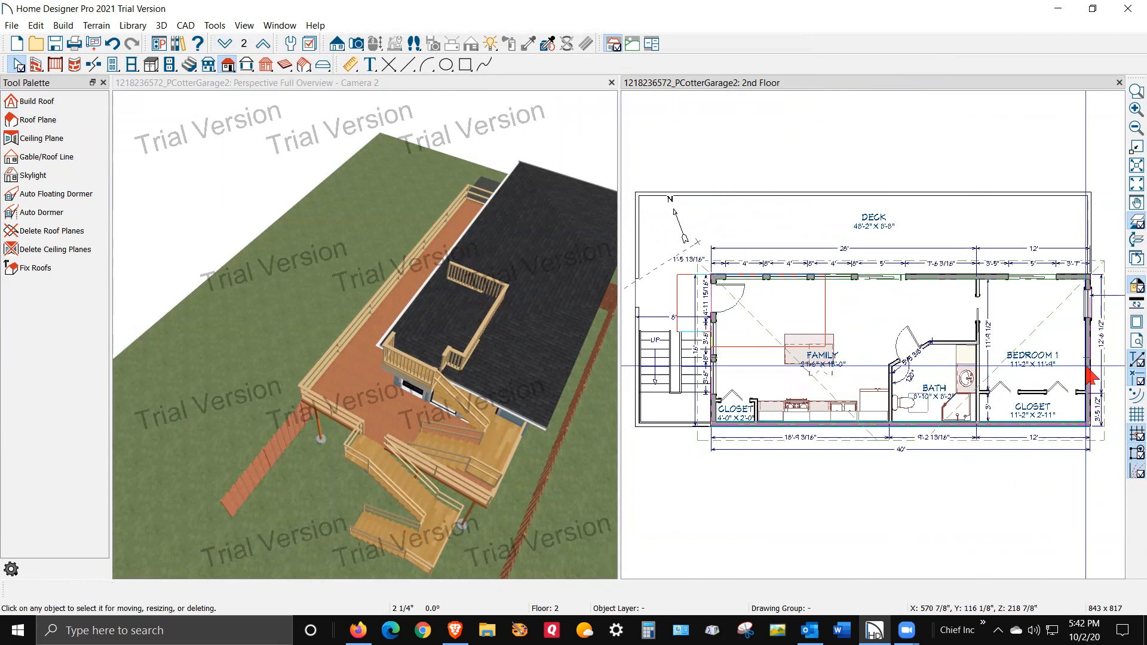
{"action": "left_click", "coordinate": [931, 279], "text": "shift"}
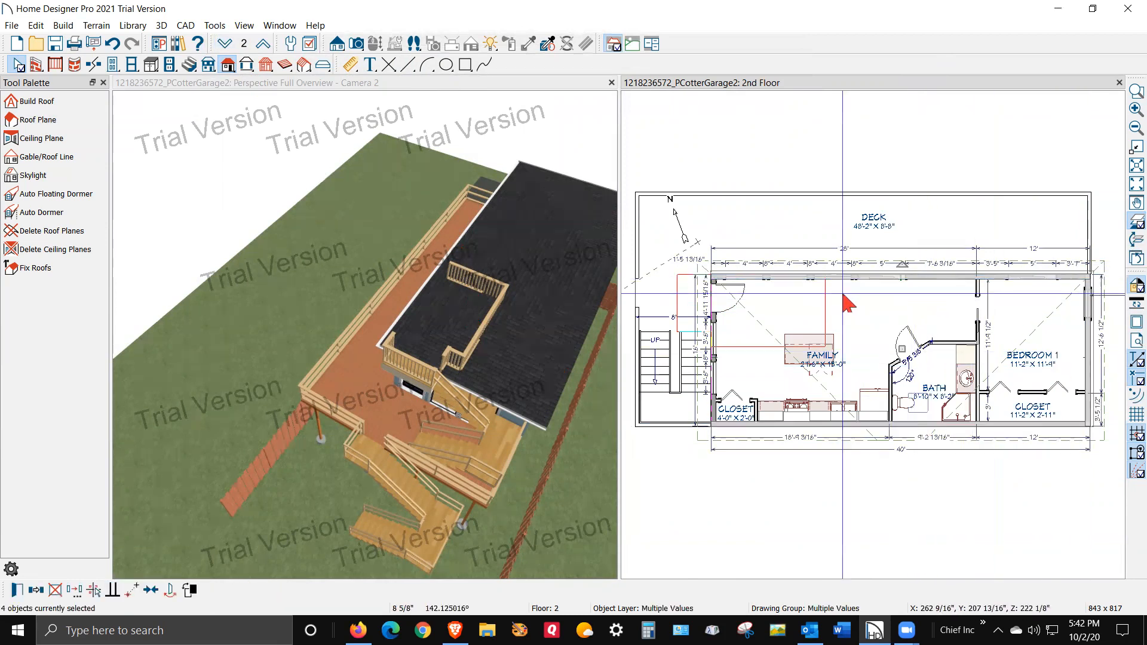
{"action": "left_click", "coordinate": [712, 319], "text": "shift"}
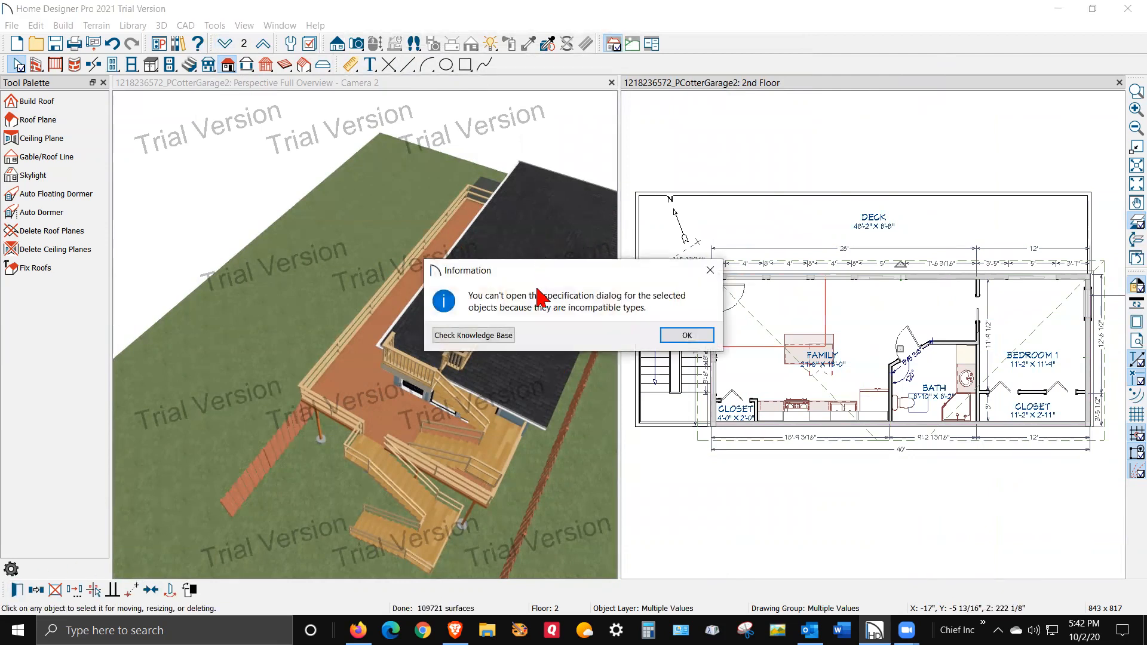
{"action": "left_click", "coordinate": [686, 335]}
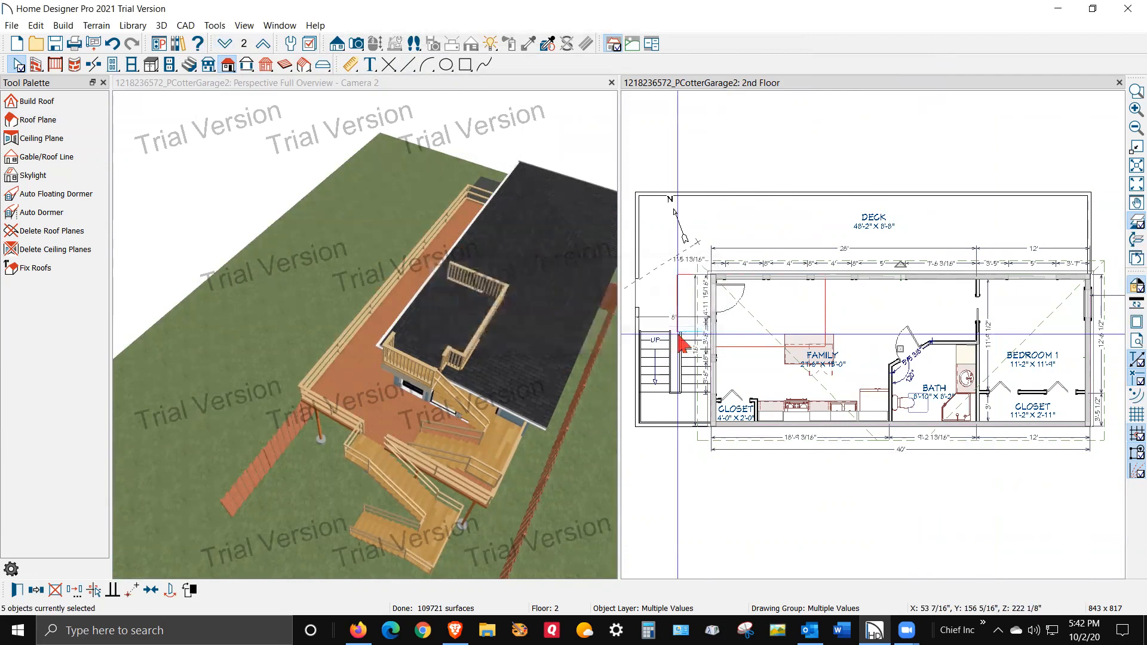
Step: Set the roof option of the 2nd-floor apartment's four exterior walls to Hip Wall
{"action": "left_click", "coordinate": [803, 424]}
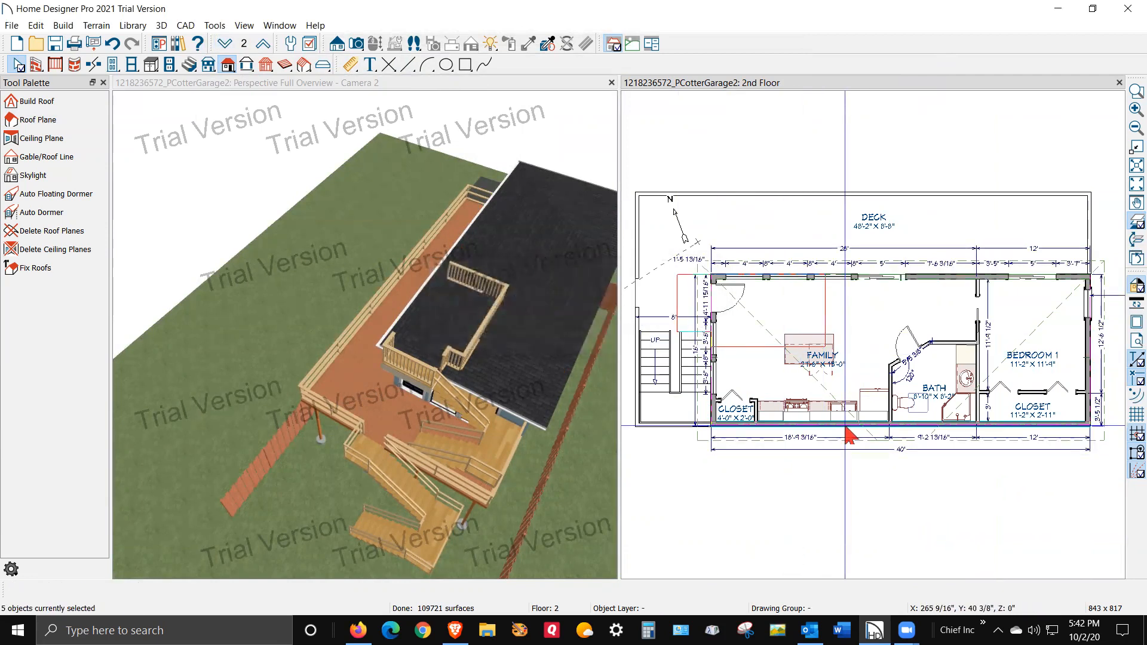
{"action": "left_click", "coordinate": [722, 321]}
{"action": "left_click", "coordinate": [954, 276], "text": "shift"}
{"action": "left_click", "coordinate": [1087, 357], "text": "shift"}
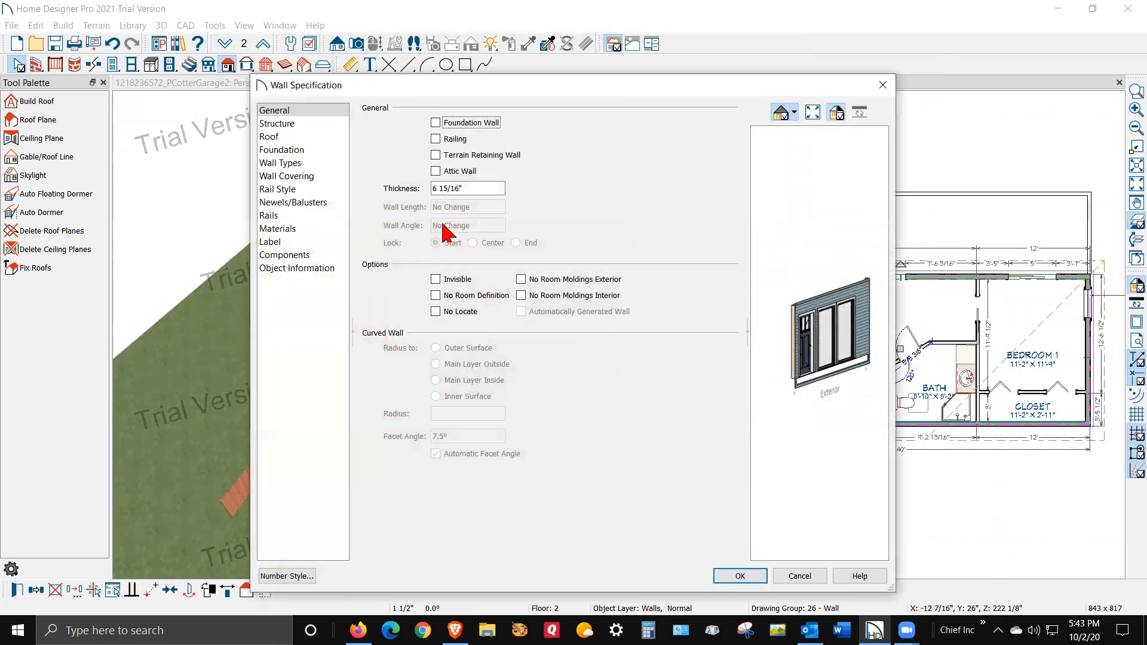
{"action": "left_click", "coordinate": [280, 137]}
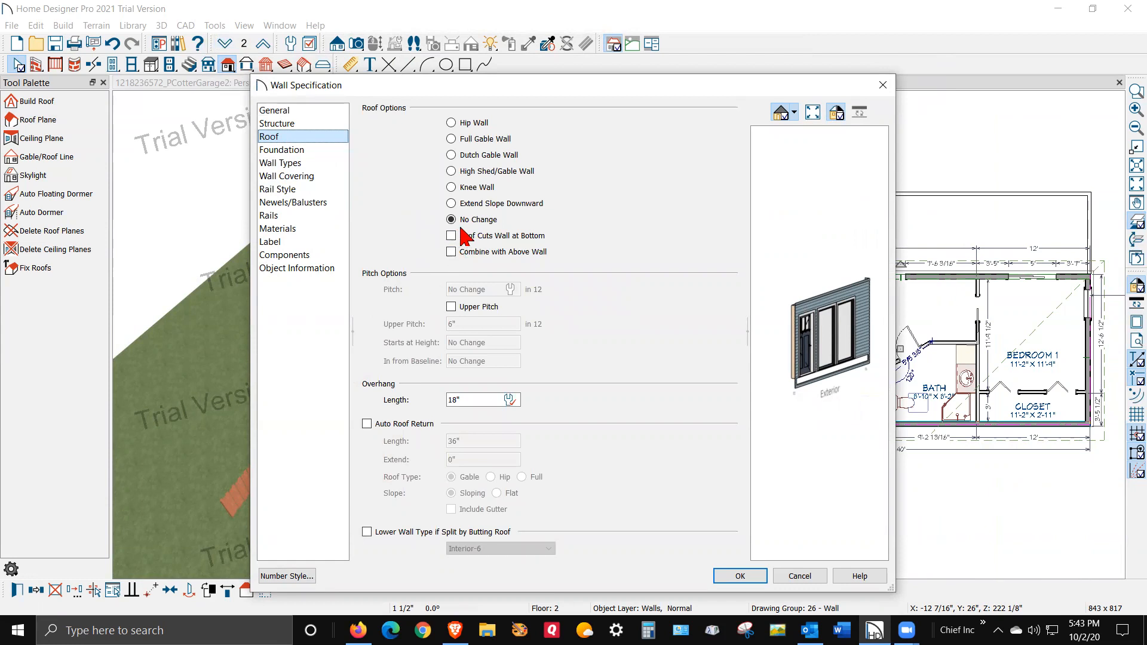
{"action": "left_click", "coordinate": [458, 124]}
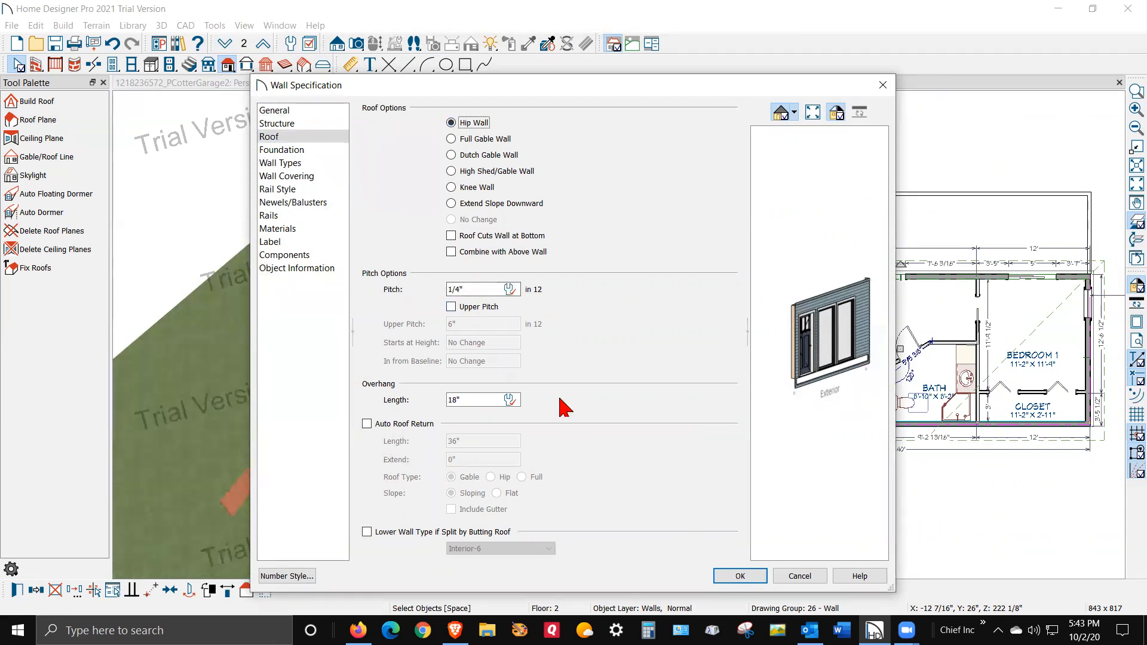
{"action": "left_click", "coordinate": [474, 293]}
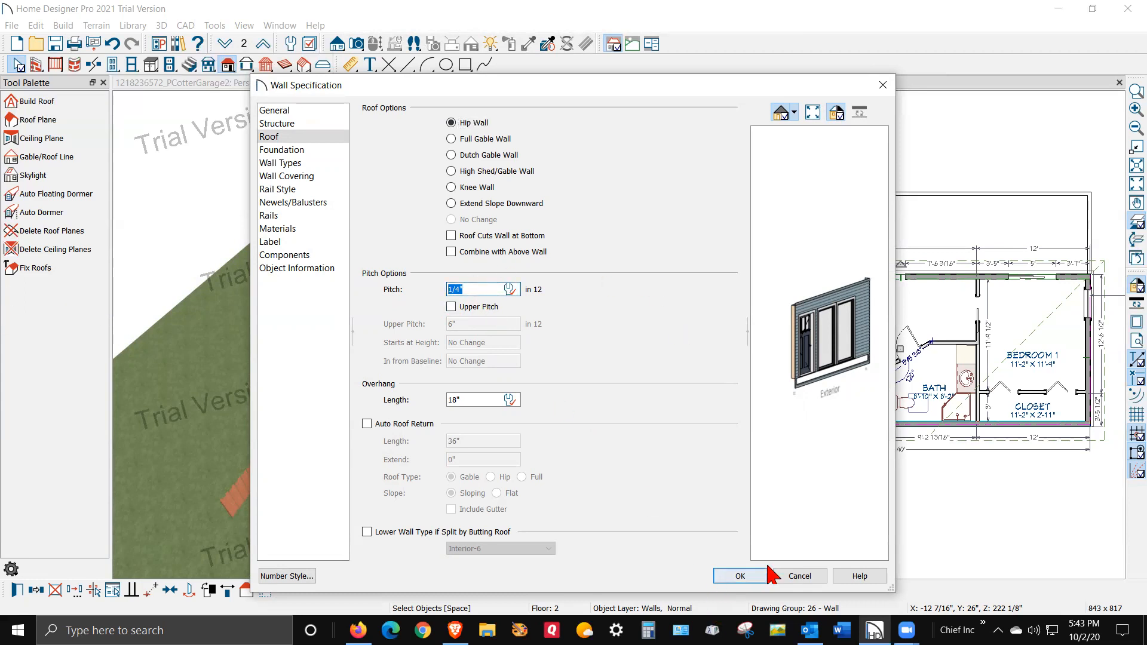
{"action": "left_click", "coordinate": [748, 574]}
{"action": "left_click", "coordinate": [757, 157]}
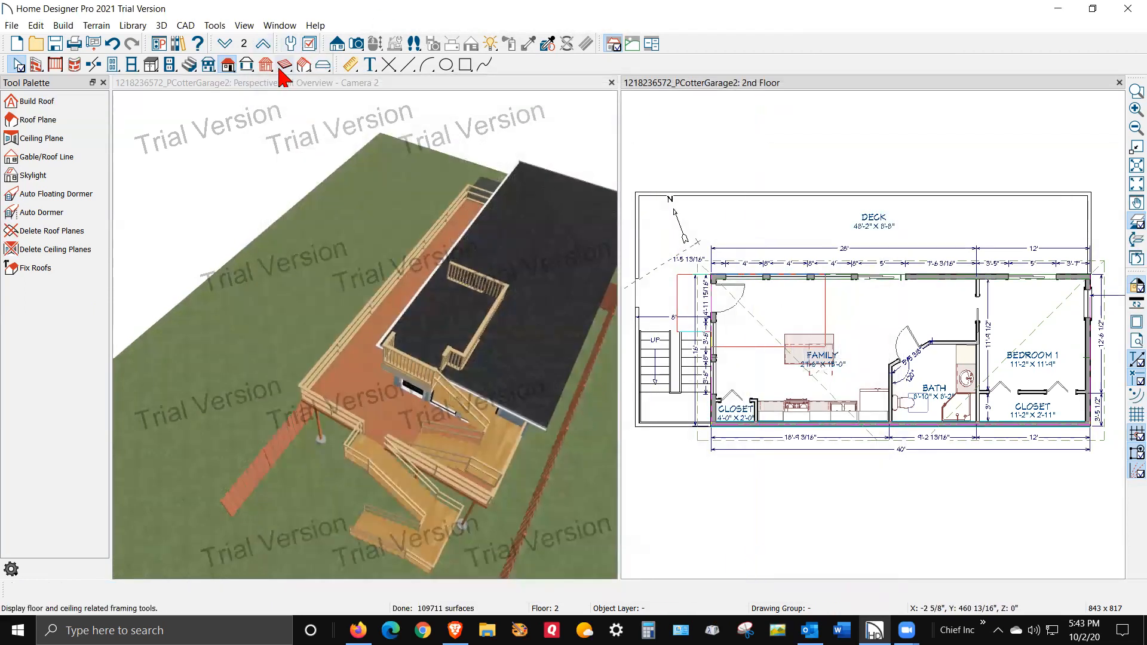
Step: Review the Build Roof settings and pick the triangular roof plane over the Family room to inspect its outline
{"action": "left_click", "coordinate": [232, 67]}
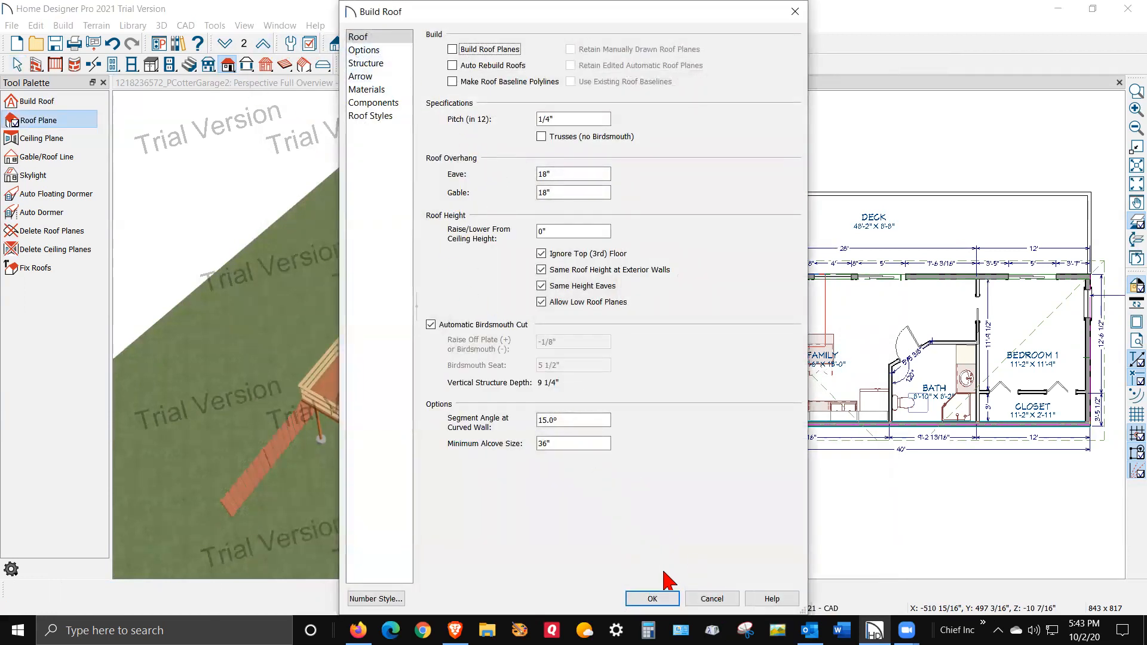
{"action": "left_click", "coordinate": [668, 599]}
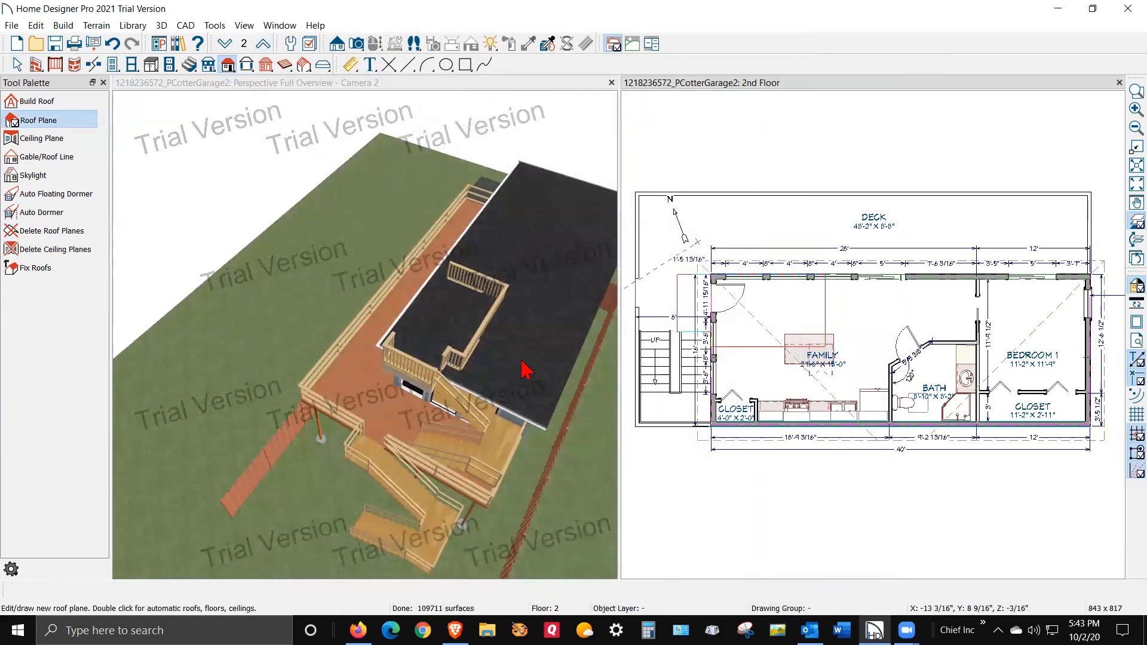
{"action": "scroll", "coordinate": [801, 361], "scroll_direction": "up", "scroll_amount": 1}
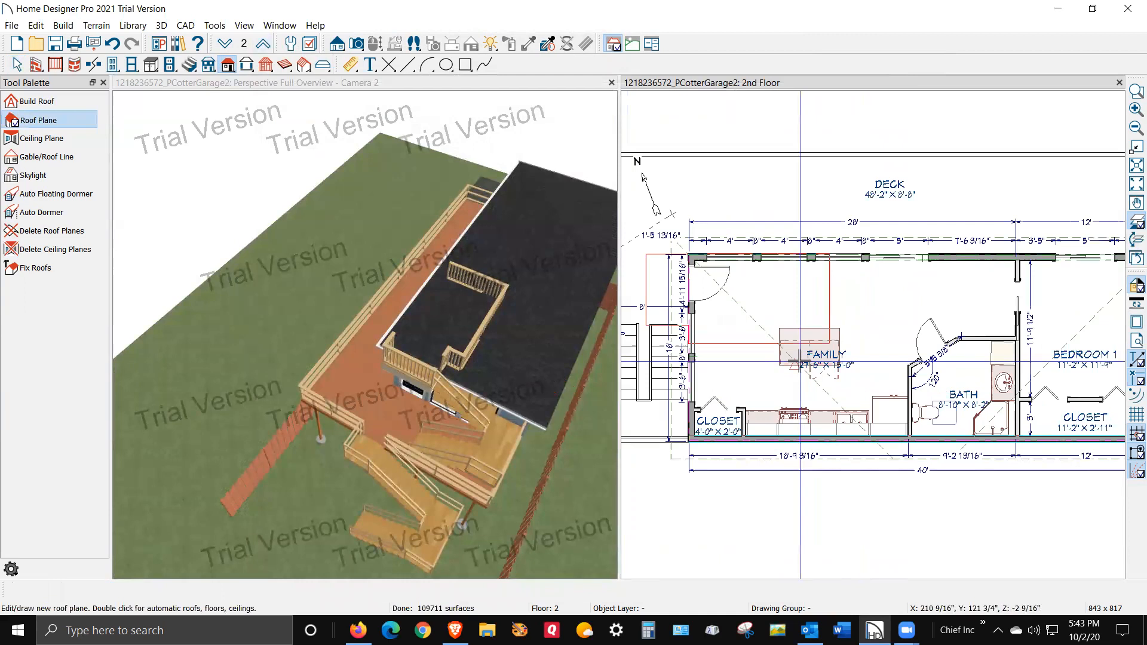
{"action": "scroll", "coordinate": [801, 362], "scroll_direction": "up", "scroll_amount": 1}
{"action": "key", "text": "space"}
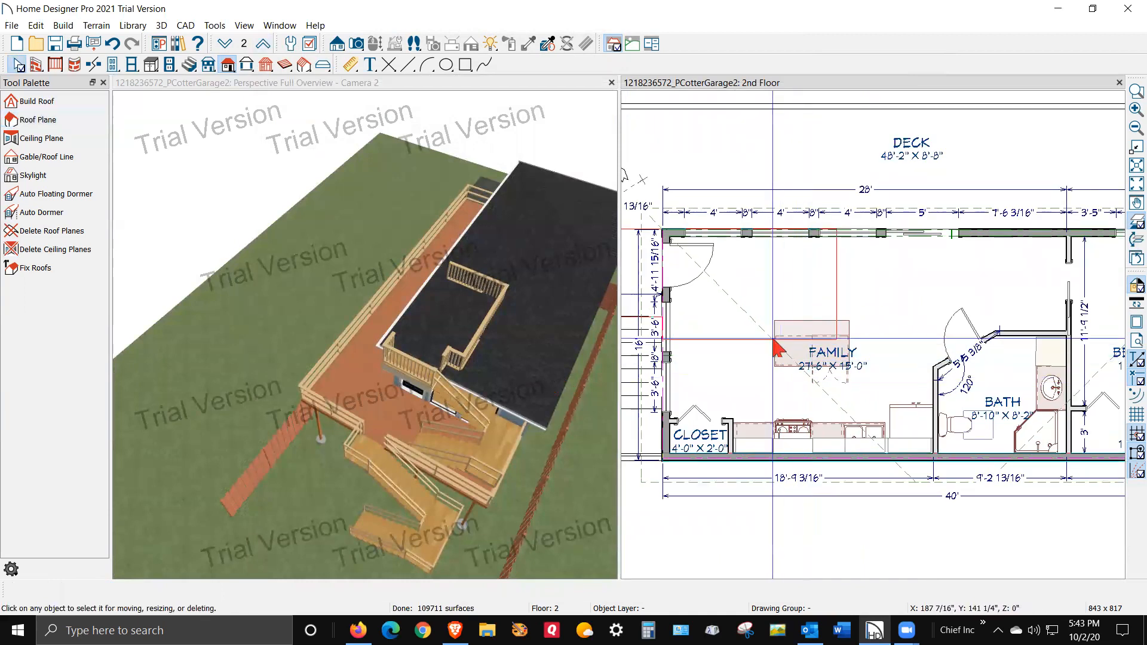
{"action": "left_click", "coordinate": [689, 315]}
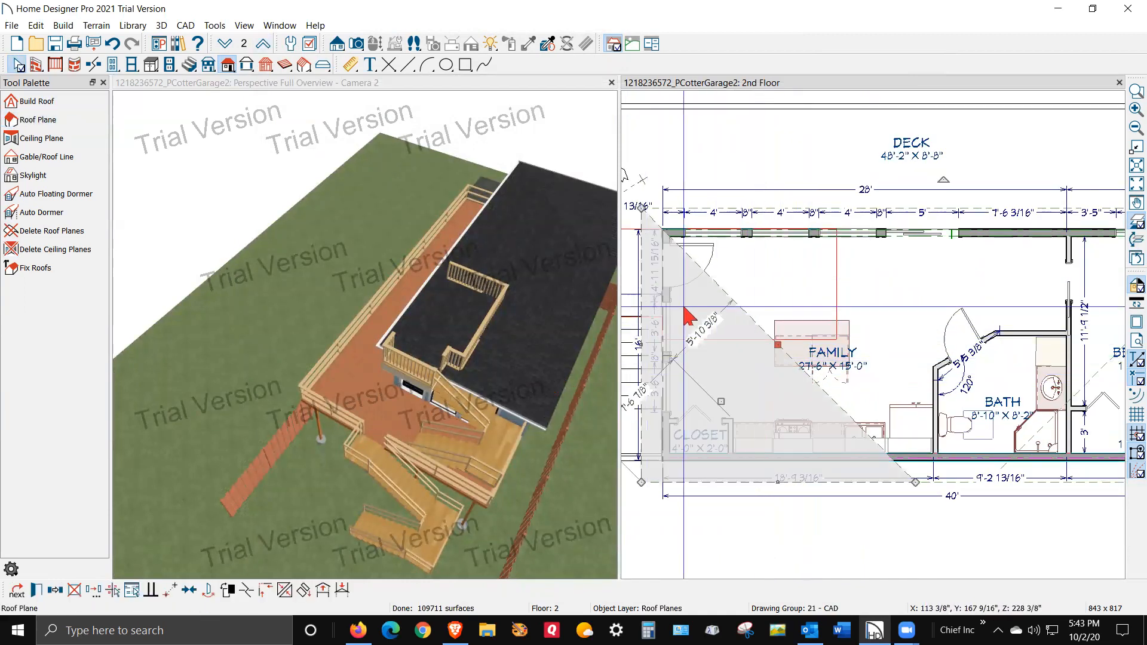
{"action": "scroll", "coordinate": [954, 429], "scroll_direction": "down", "scroll_amount": 2}
{"action": "scroll", "coordinate": [848, 361], "scroll_direction": "down", "scroll_amount": 1}
{"action": "scroll", "coordinate": [818, 345], "scroll_direction": "up", "scroll_amount": 1}
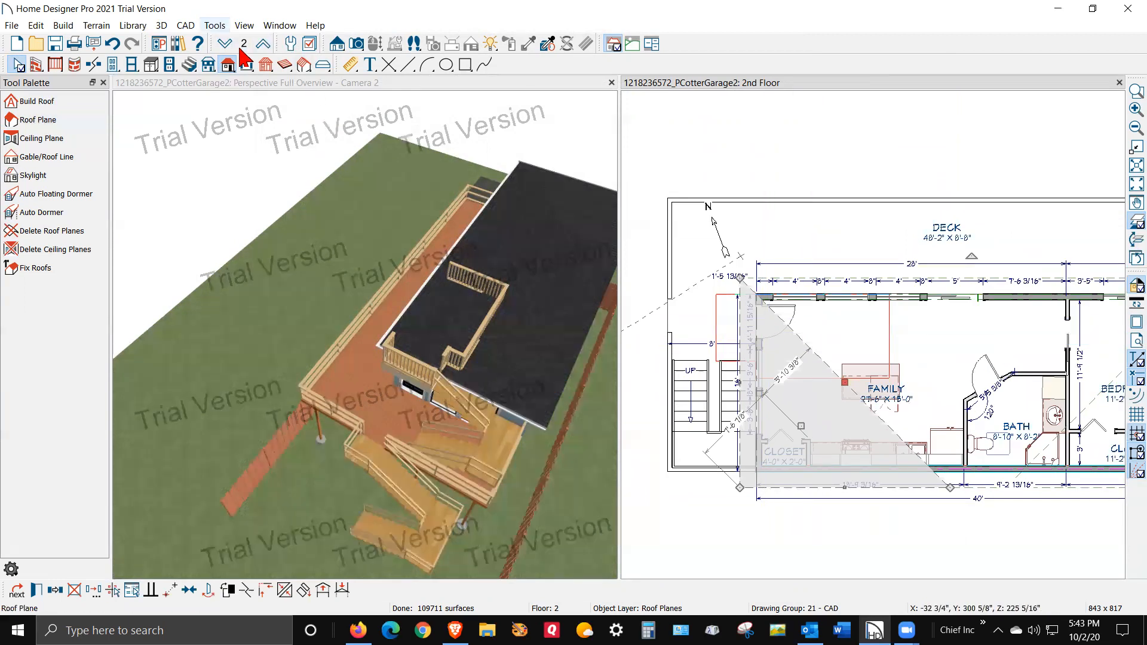
Step: Turn off Ignore Top (3rd) Floor and automatically rebuild the roof planes
{"action": "double_click", "coordinate": [247, 65]}
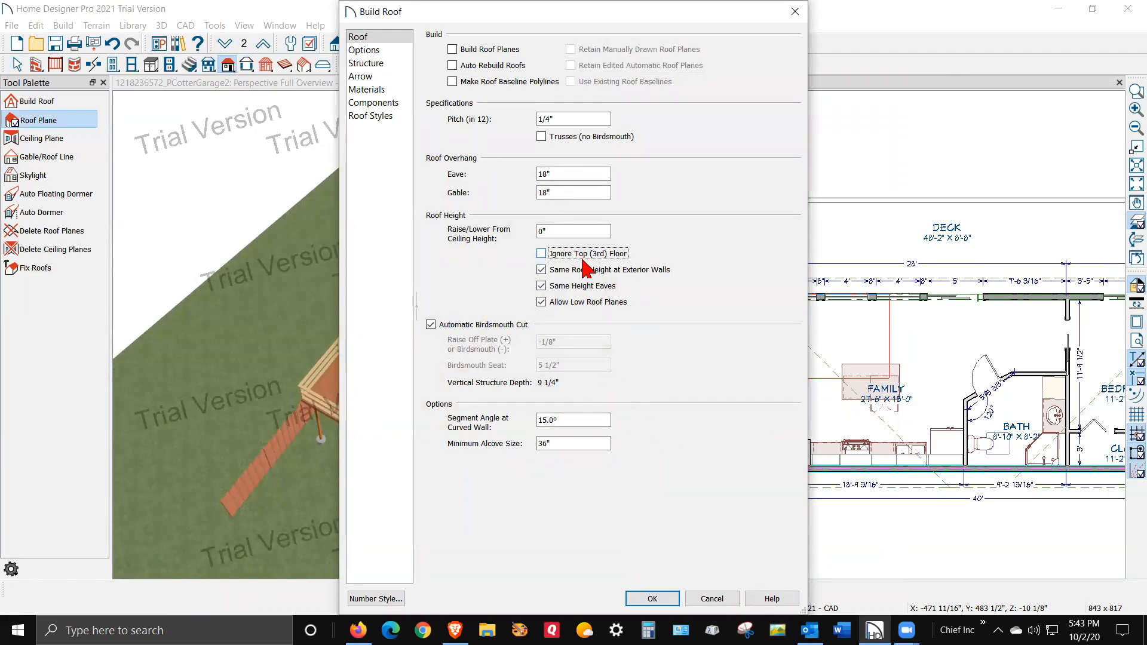
{"action": "left_click", "coordinate": [657, 599]}
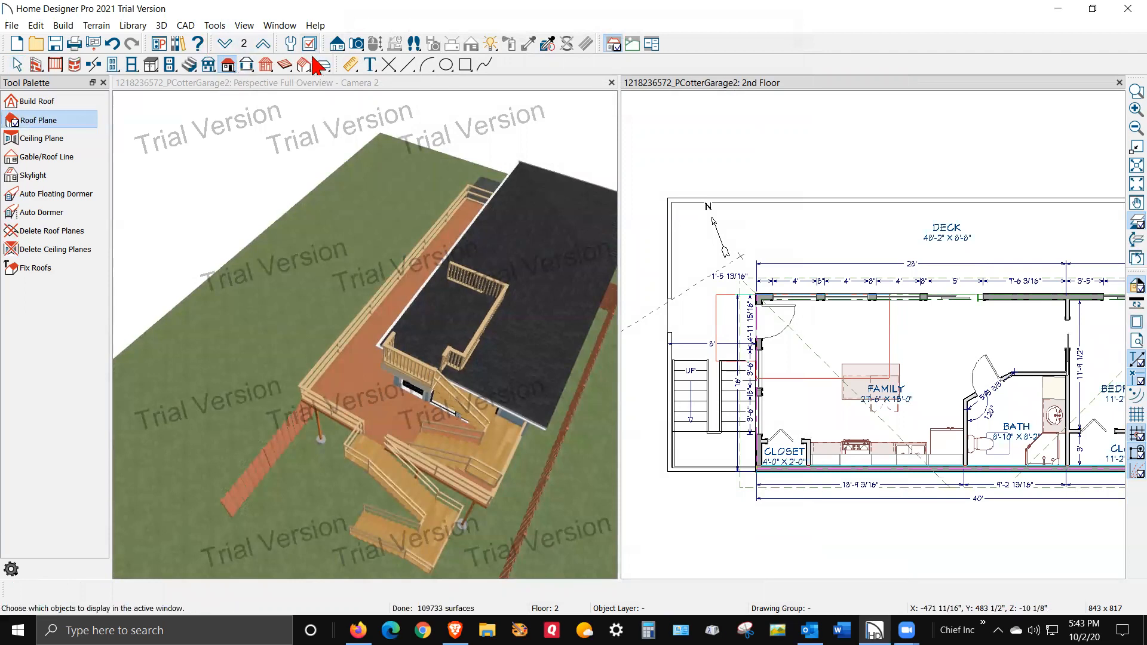
{"action": "left_click", "coordinate": [228, 66]}
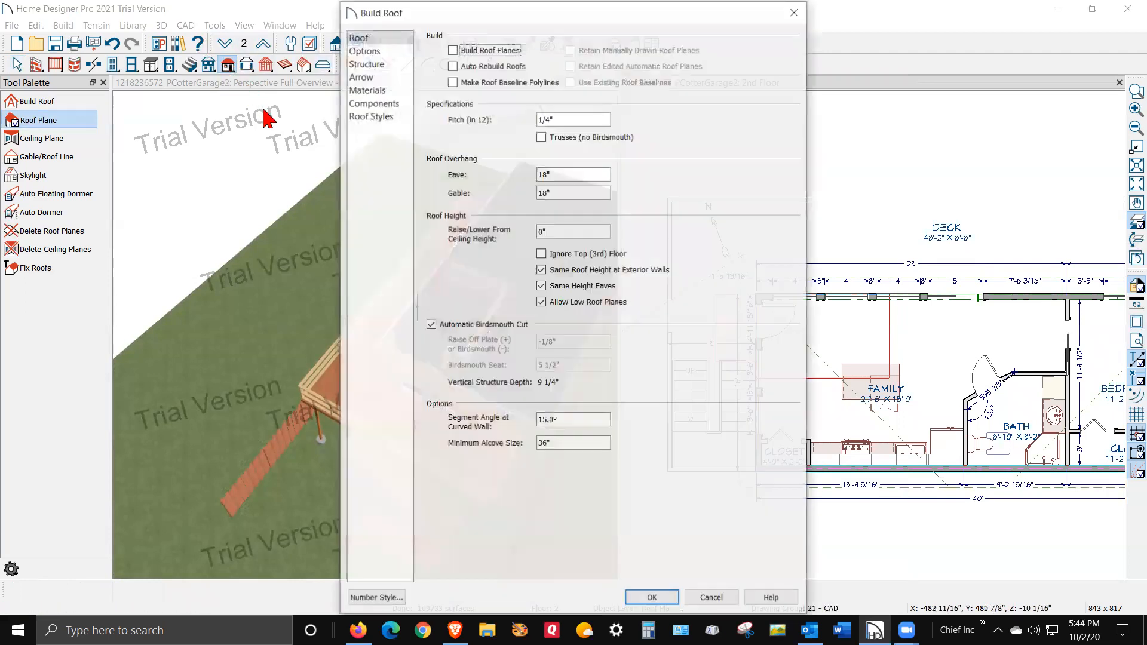
{"action": "left_click", "coordinate": [453, 49]}
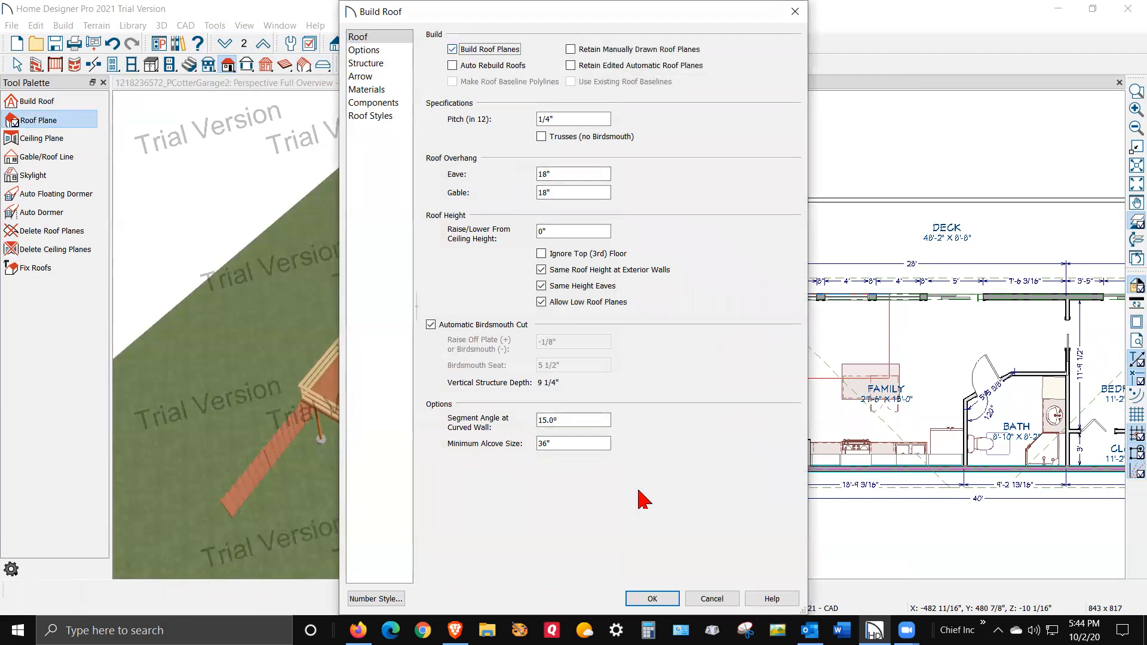
{"action": "left_click", "coordinate": [653, 599]}
{"action": "key", "text": "Delete"}
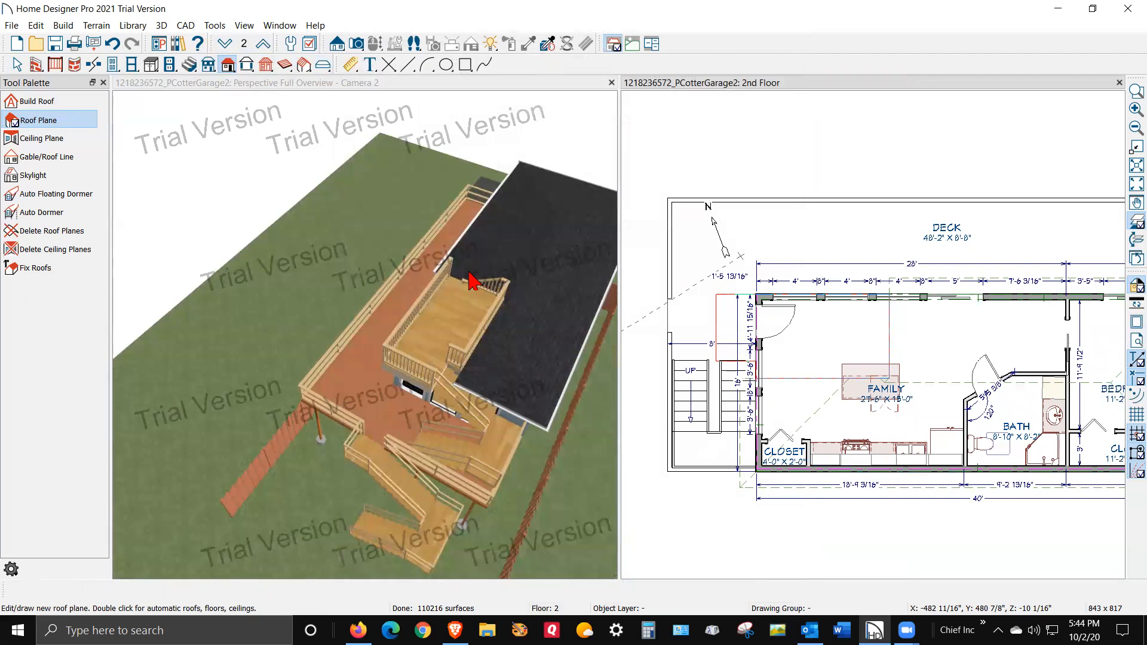
Step: Try to move the 3rd-floor balcony's sloping end railing inward for a 15'-5" balcony length, meeting the side railing at the corner
{"action": "scroll", "coordinate": [462, 286], "scroll_direction": "up", "scroll_amount": 6}
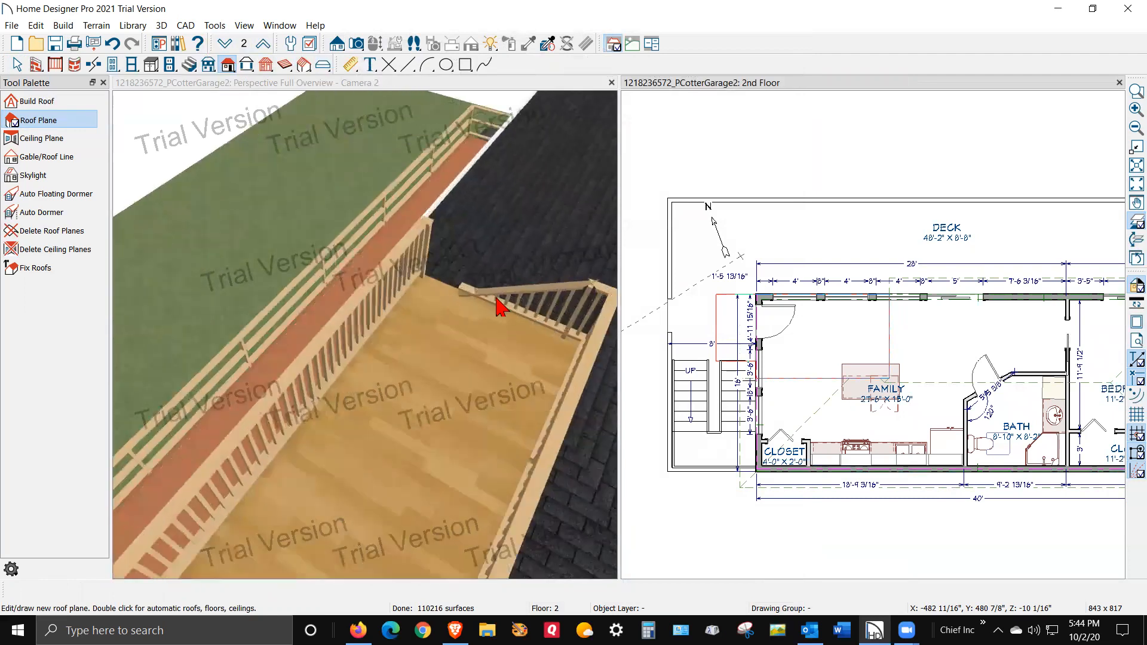
{"action": "scroll", "coordinate": [491, 297], "scroll_direction": "down", "scroll_amount": 6}
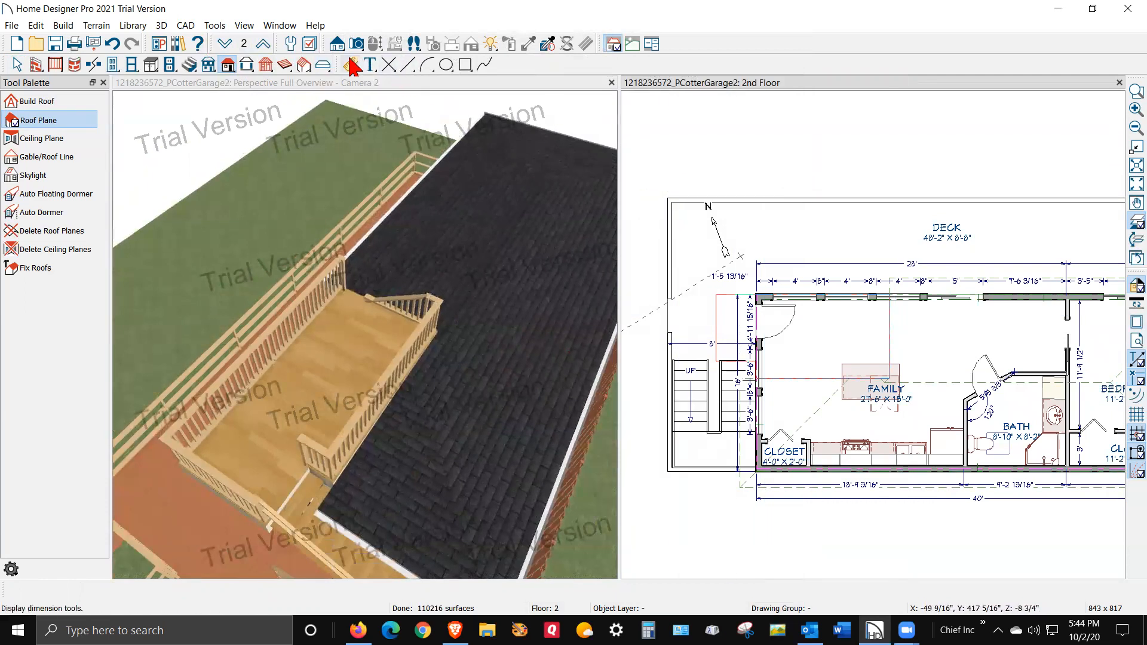
{"action": "left_click", "coordinate": [262, 44]}
{"action": "scroll", "coordinate": [835, 366], "scroll_direction": "up", "scroll_amount": 4}
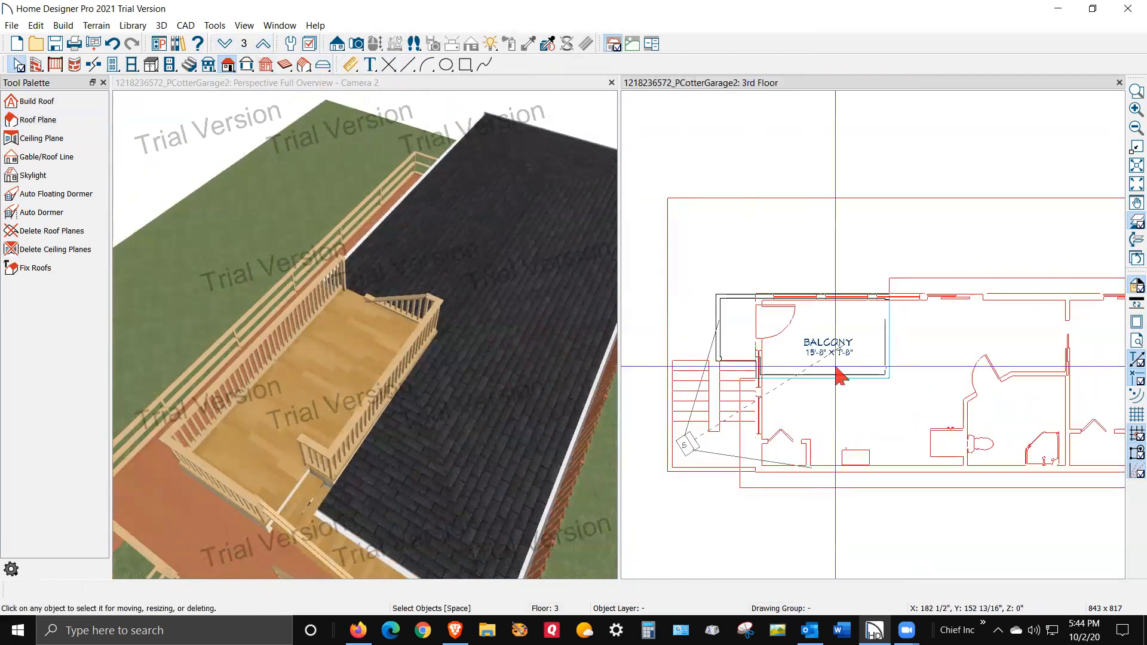
{"action": "left_click", "coordinate": [923, 325]}
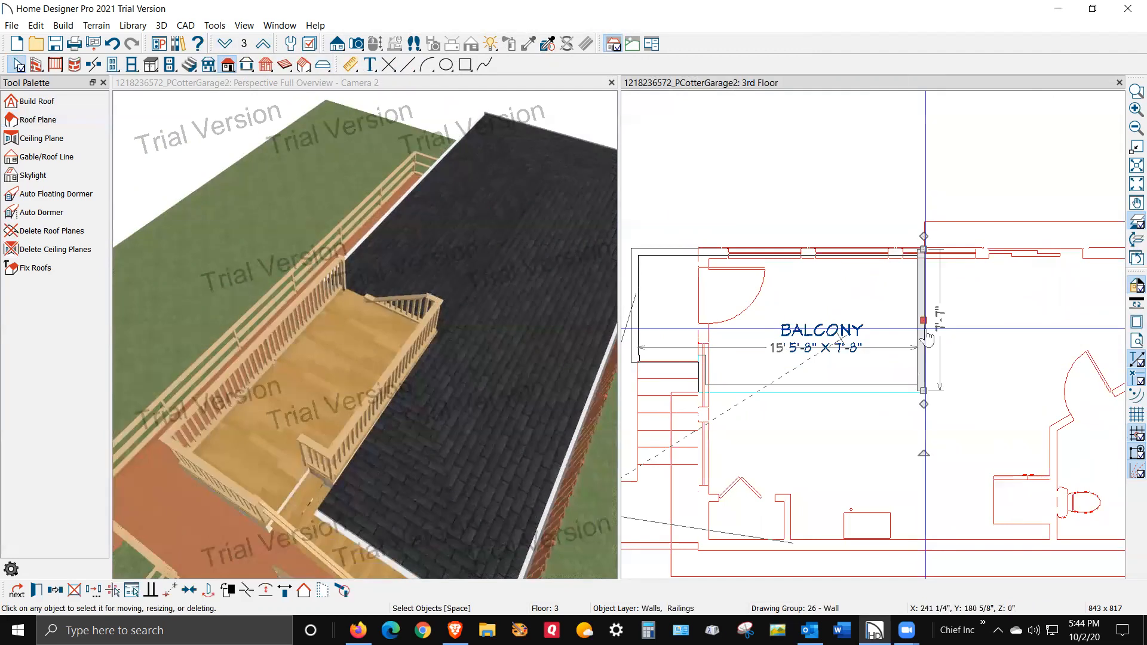
{"action": "left_click_drag", "start_coordinate": [924, 322], "coordinate": [915, 323]}
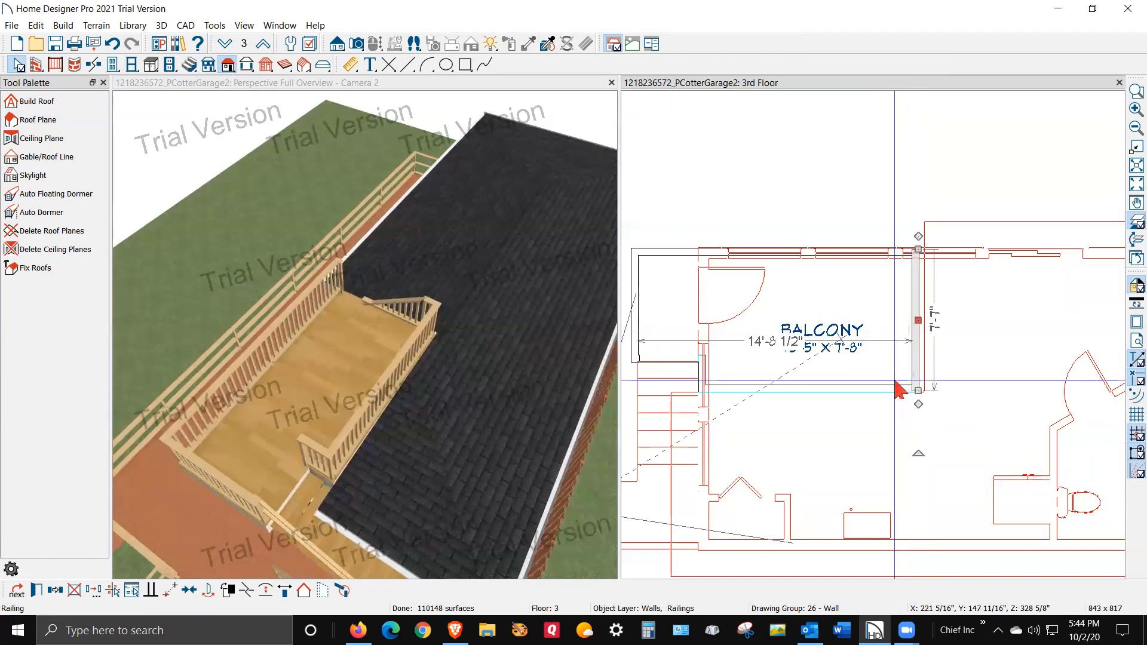
{"action": "left_click", "coordinate": [891, 390]}
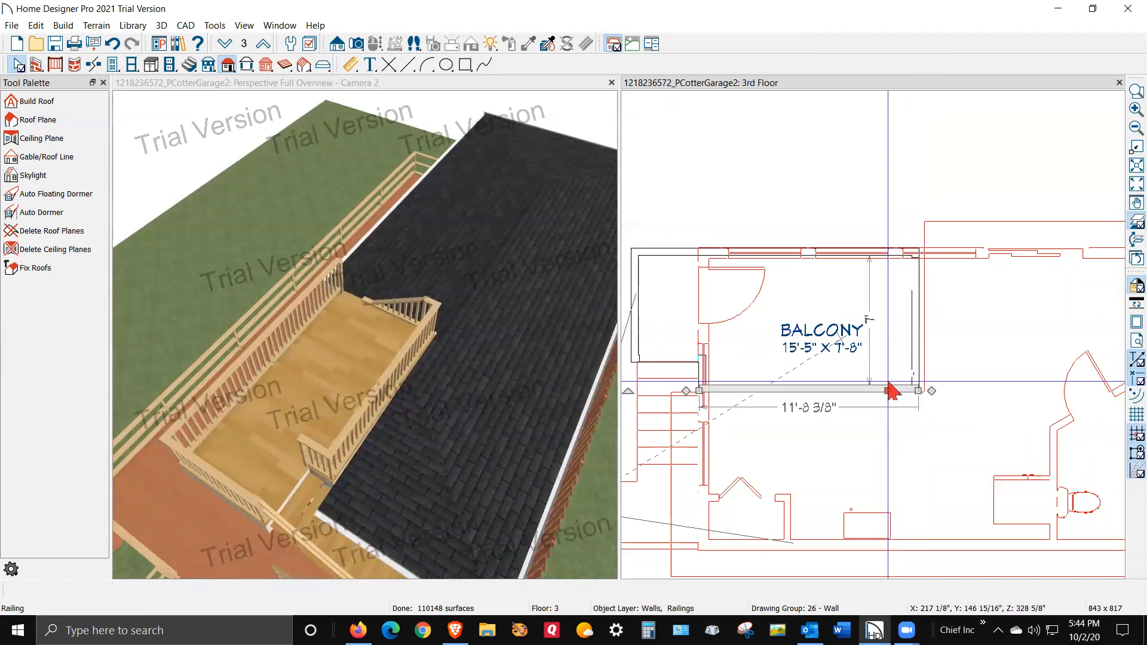
{"action": "left_click_drag", "start_coordinate": [936, 391], "coordinate": [919, 251]}
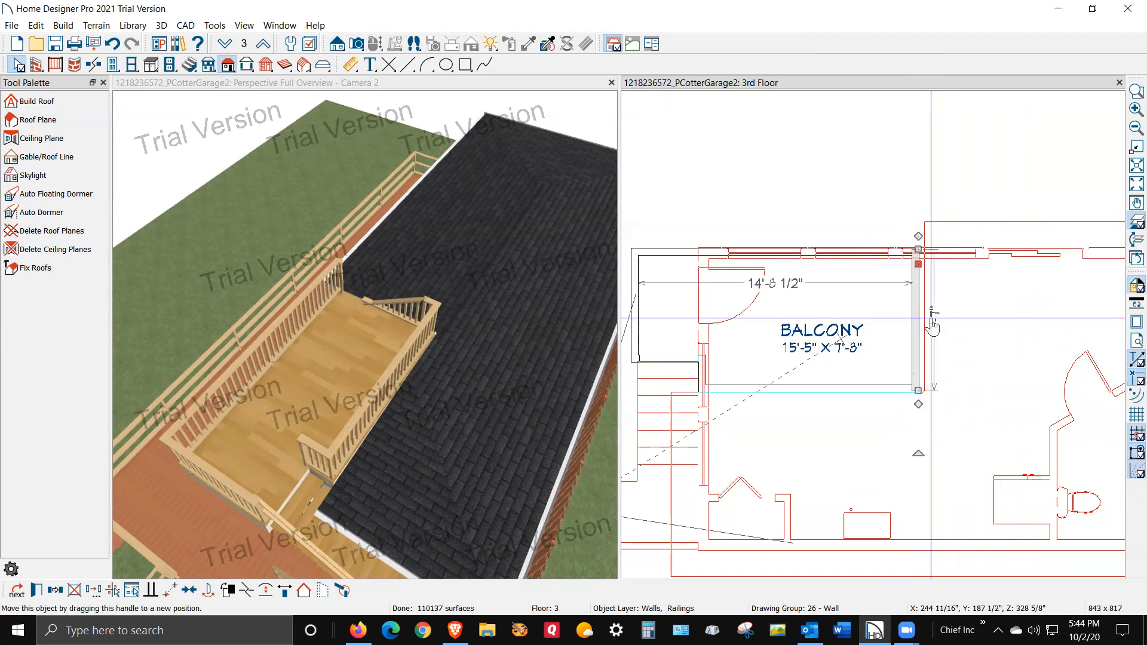
{"action": "left_click", "coordinate": [952, 387]}
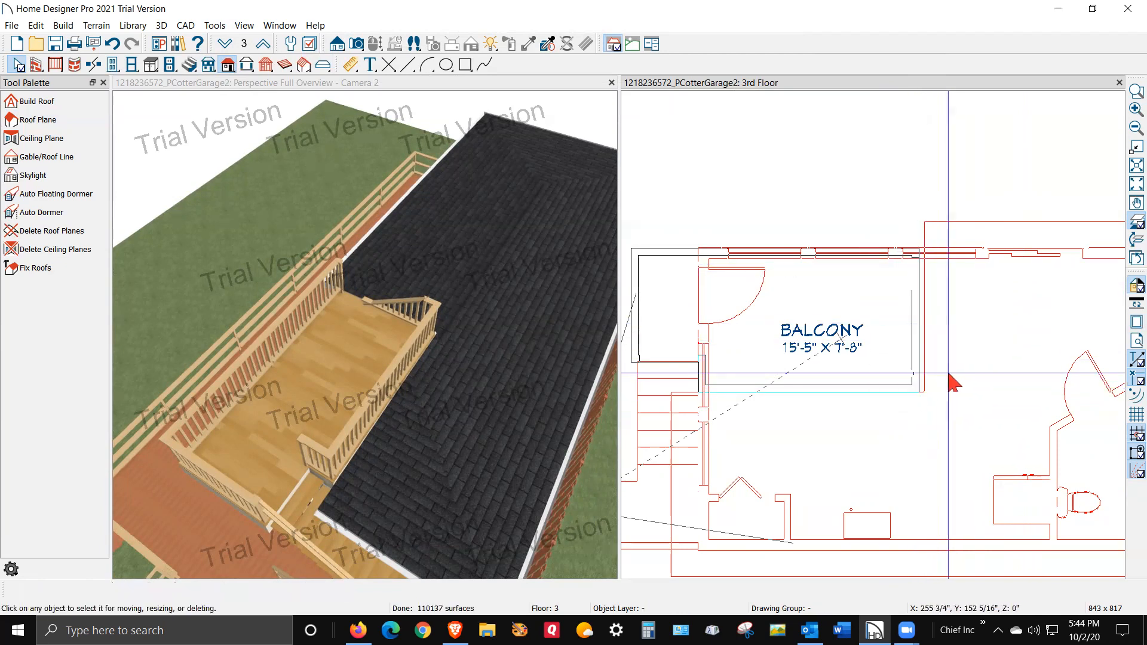
Step: Try to reverse the layers of the balcony's end railing and nudge it outward to a 16'-0" balcony length
{"action": "left_click", "coordinate": [921, 347]}
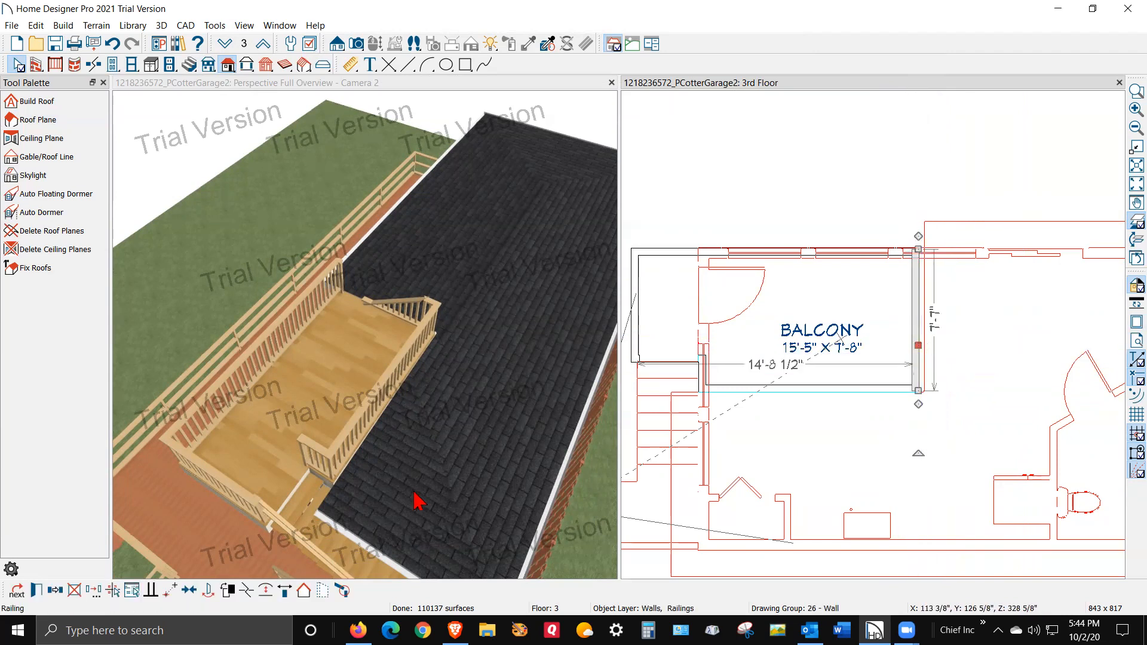
{"action": "left_click", "coordinate": [289, 590]}
{"action": "left_click", "coordinate": [286, 591]}
{"action": "left_click", "coordinate": [284, 592]}
{"action": "key", "text": "Right"}
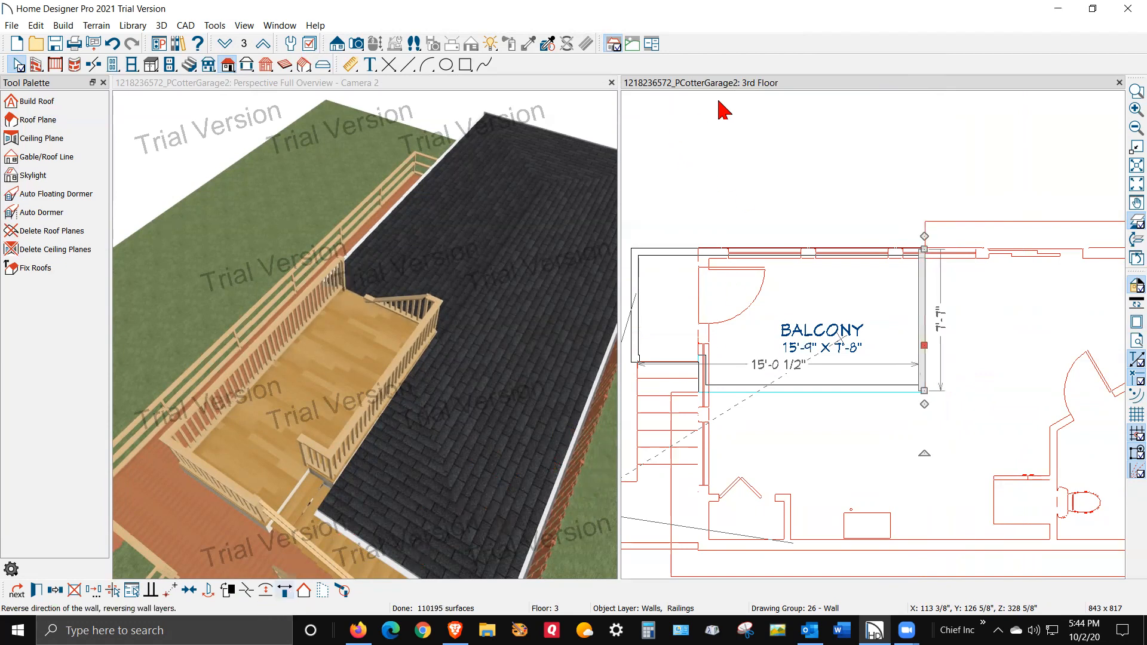
{"action": "key", "text": "Right"}
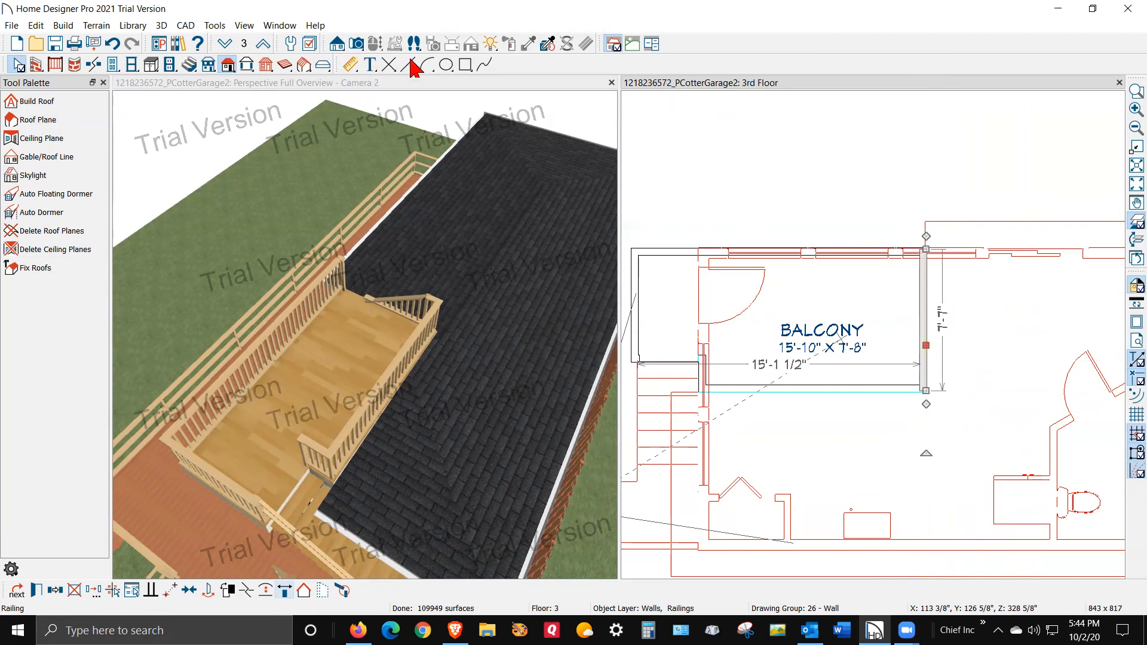
{"action": "key", "text": "Right"}
{"action": "key", "text": "Right"}
Step: Check the roof edge on the 2nd-floor plan and nudge the 3rd-floor end railing back to a 15'-8" balcony length
{"action": "left_click", "coordinate": [224, 44]}
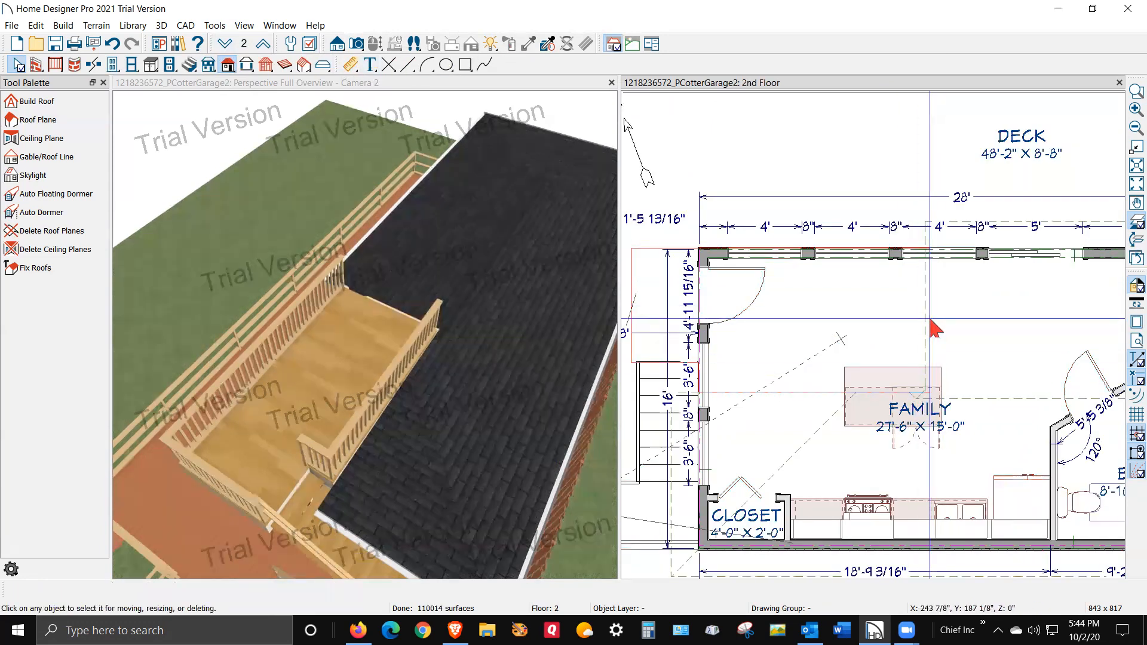
{"action": "left_click", "coordinate": [932, 324]}
{"action": "key", "text": "Escape"}
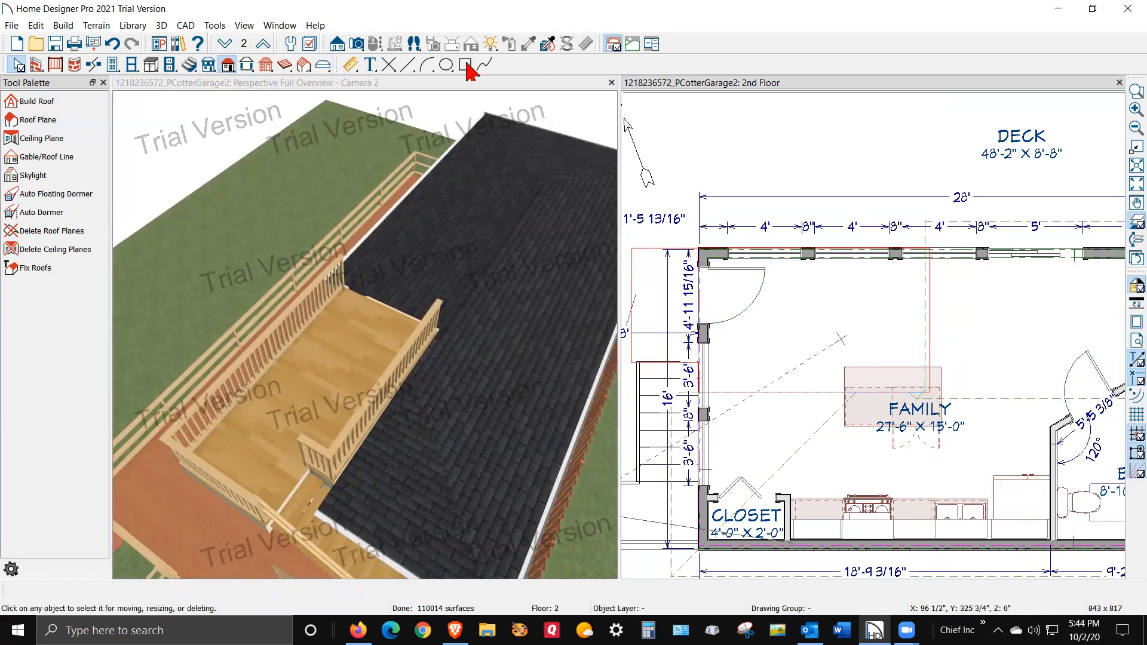
{"action": "left_click", "coordinate": [263, 47]}
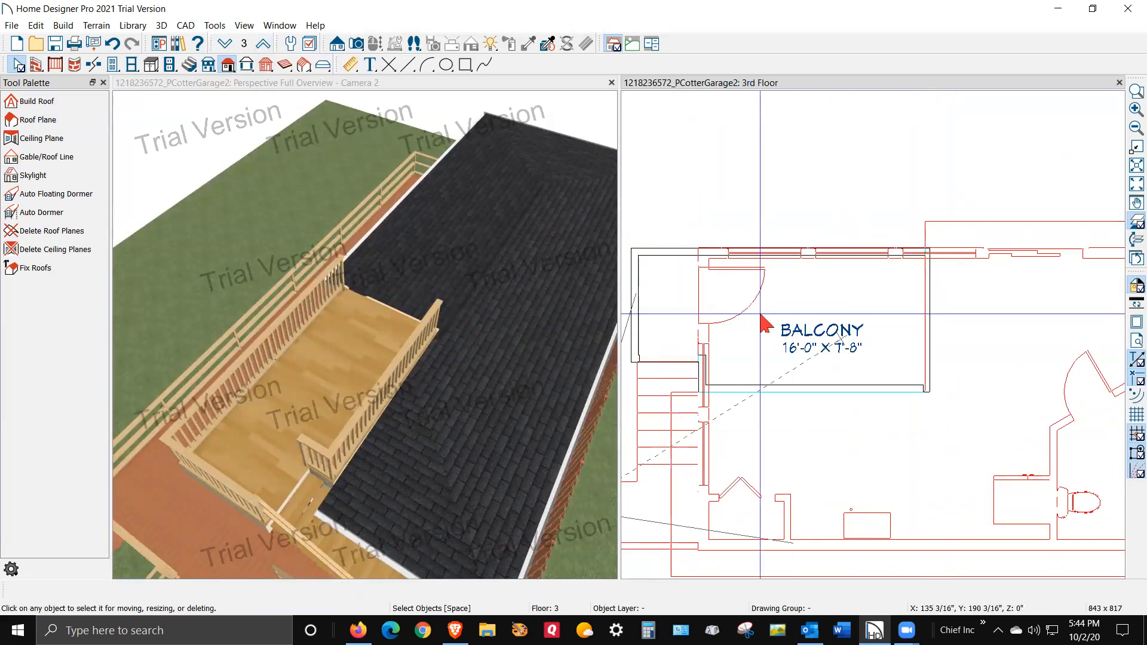
{"action": "left_click", "coordinate": [930, 344]}
{"action": "key", "text": "Left"}
{"action": "key", "text": "Left"}
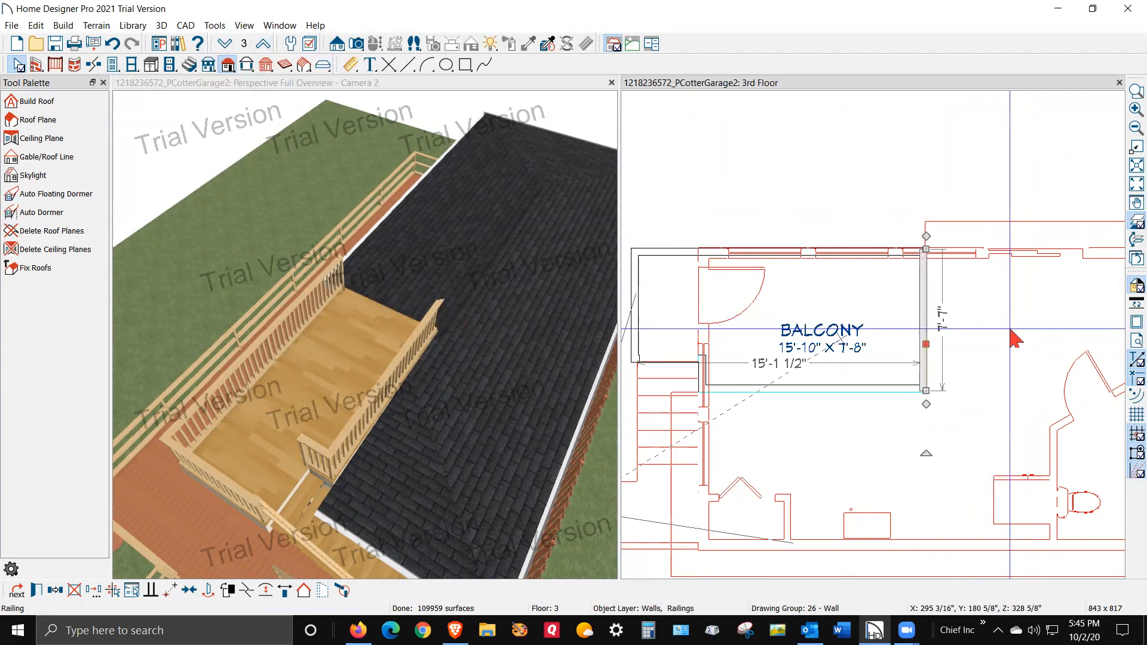
{"action": "key", "text": "Left"}
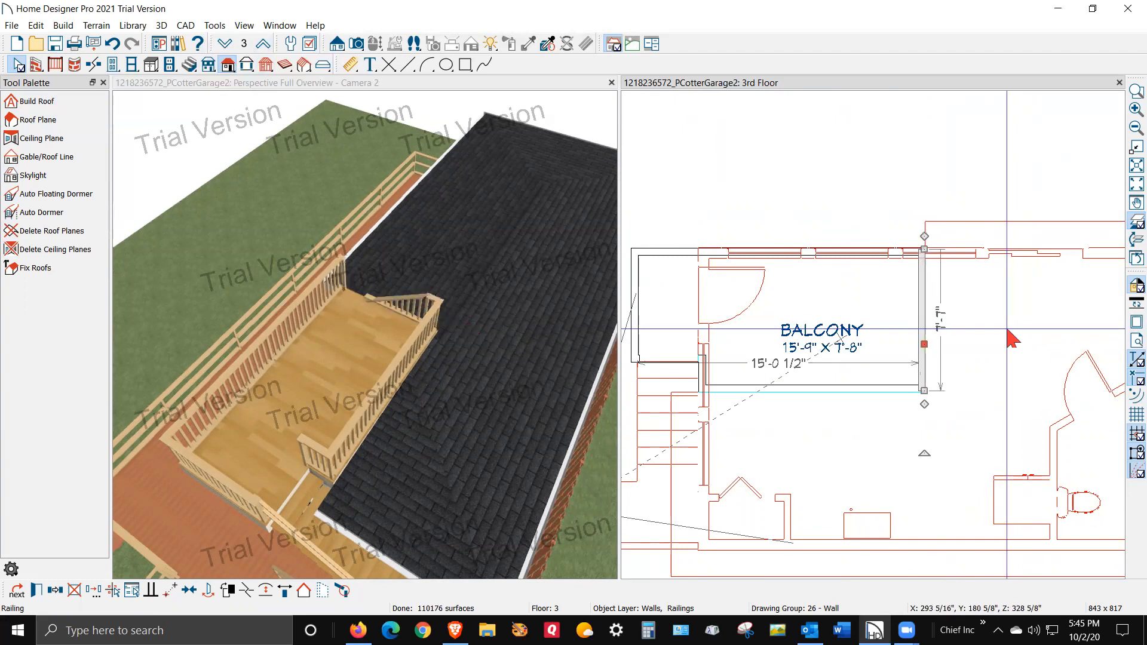
{"action": "key", "text": "Left"}
{"action": "key", "text": "Escape"}
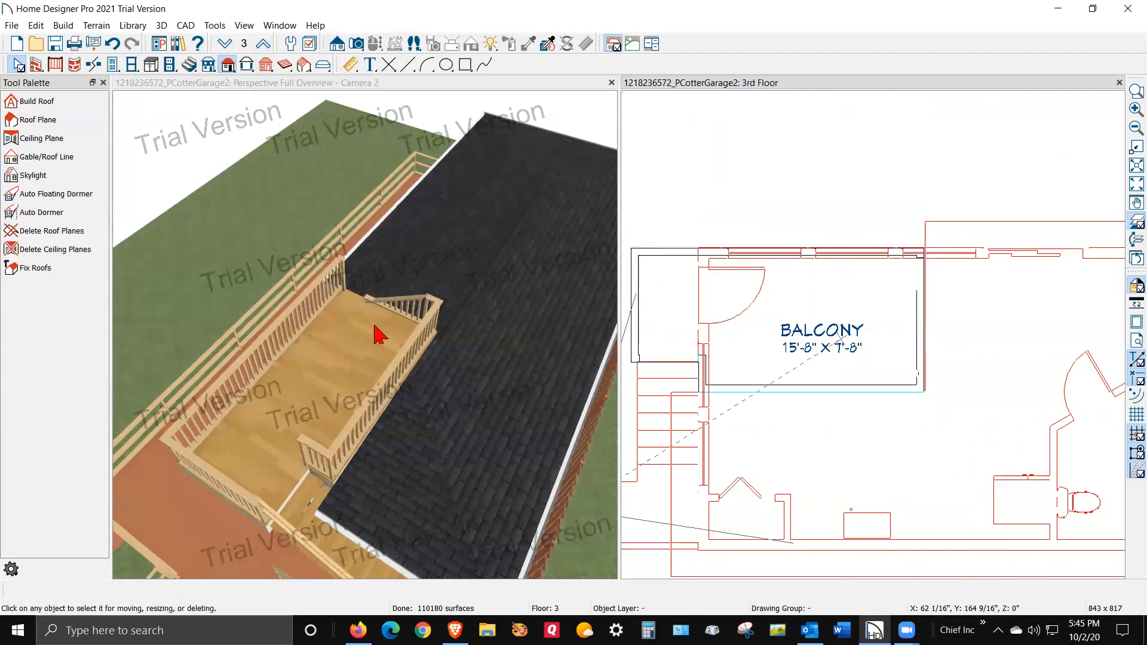
Step: Examine the balcony railings, stairs and rebuilt roof in 3D and review the Build Roof settings without changing them
{"action": "scroll", "coordinate": [399, 308], "scroll_direction": "up", "scroll_amount": 2}
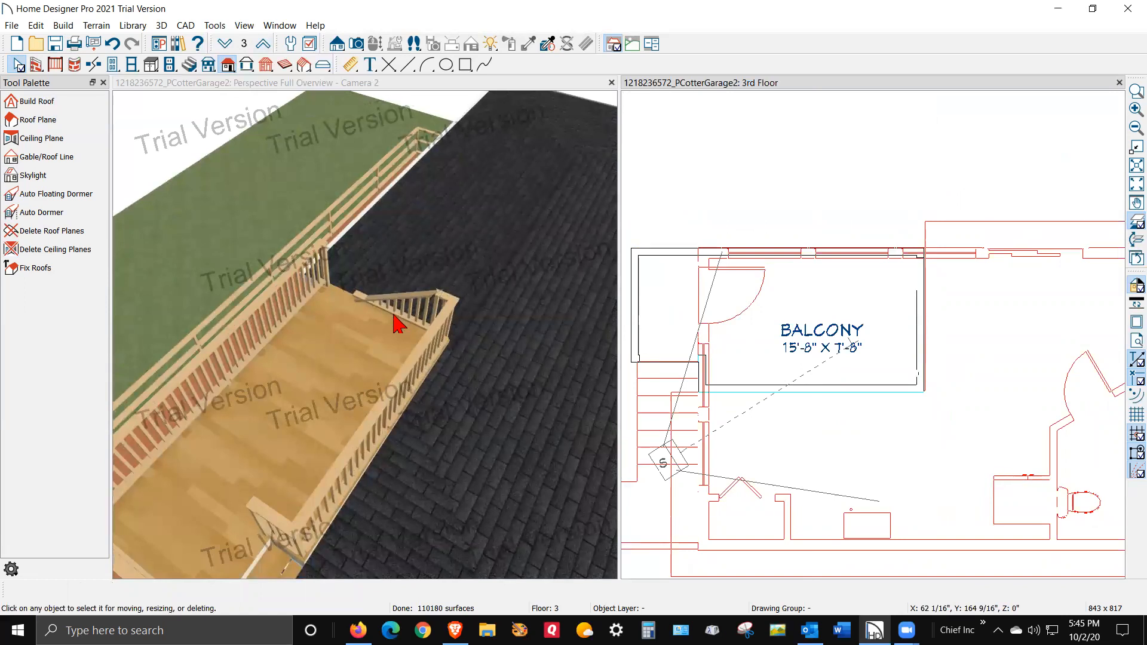
{"action": "scroll", "coordinate": [398, 325], "scroll_direction": "down", "scroll_amount": 4}
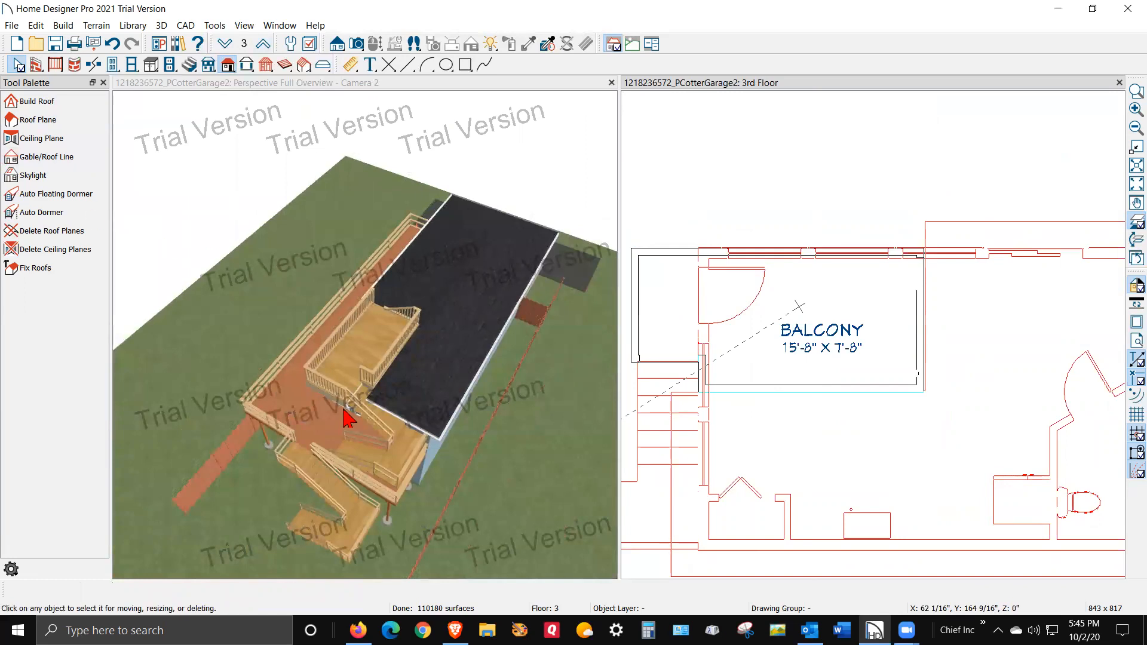
{"action": "scroll", "coordinate": [358, 457], "scroll_direction": "up", "scroll_amount": 4}
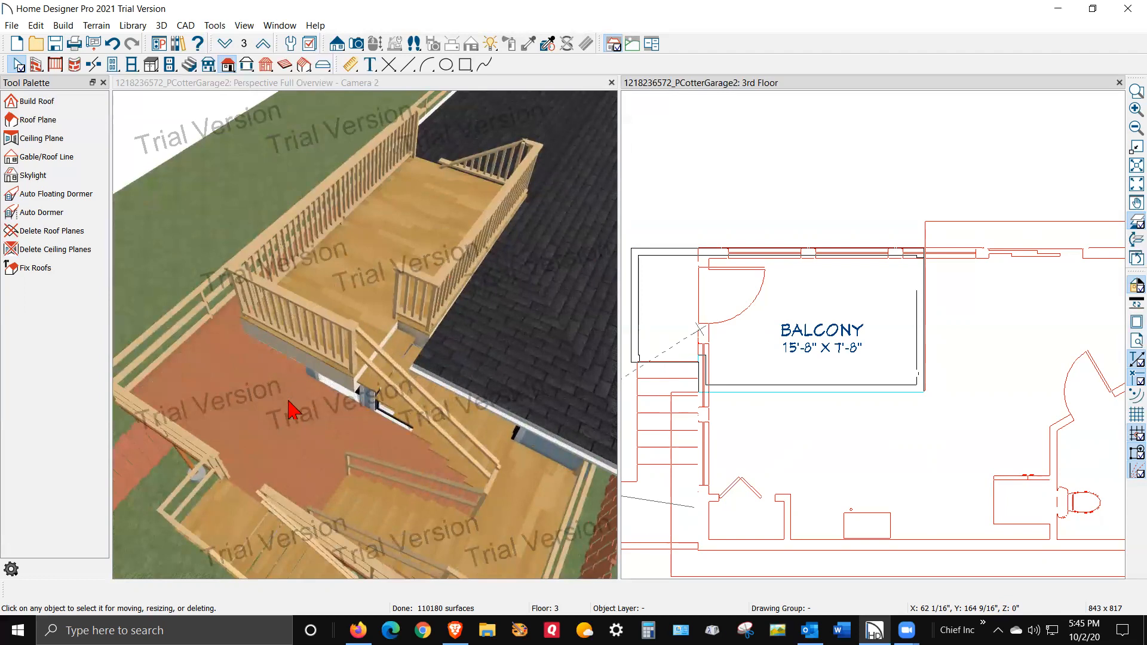
{"action": "scroll", "coordinate": [181, 357], "scroll_direction": "down", "scroll_amount": 2}
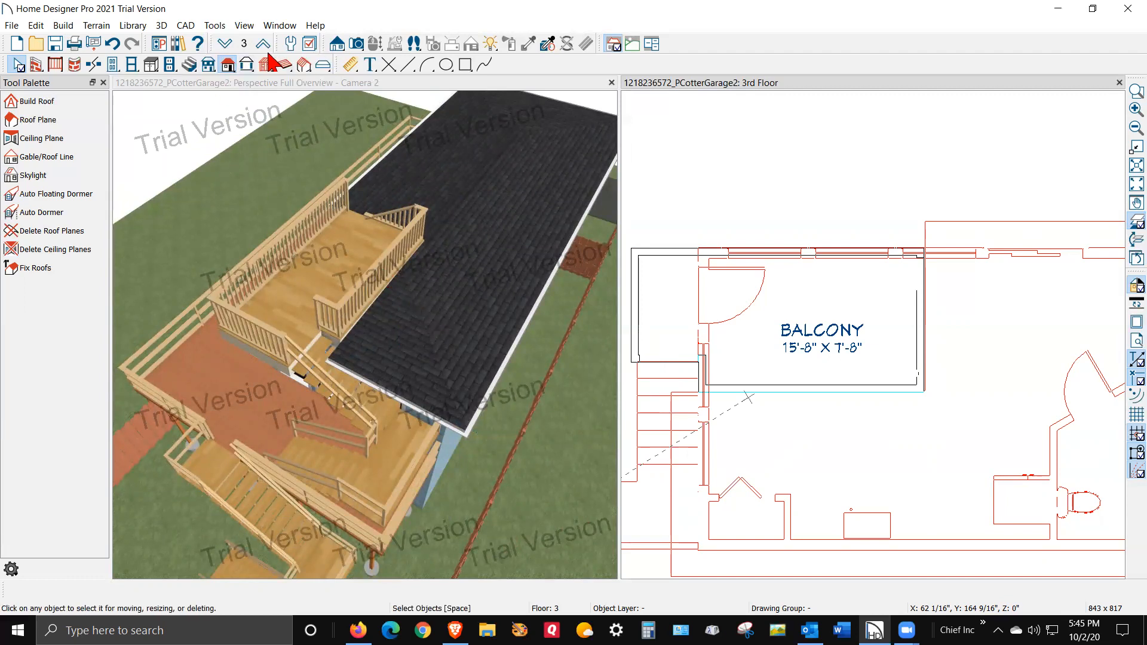
{"action": "left_click", "coordinate": [229, 65]}
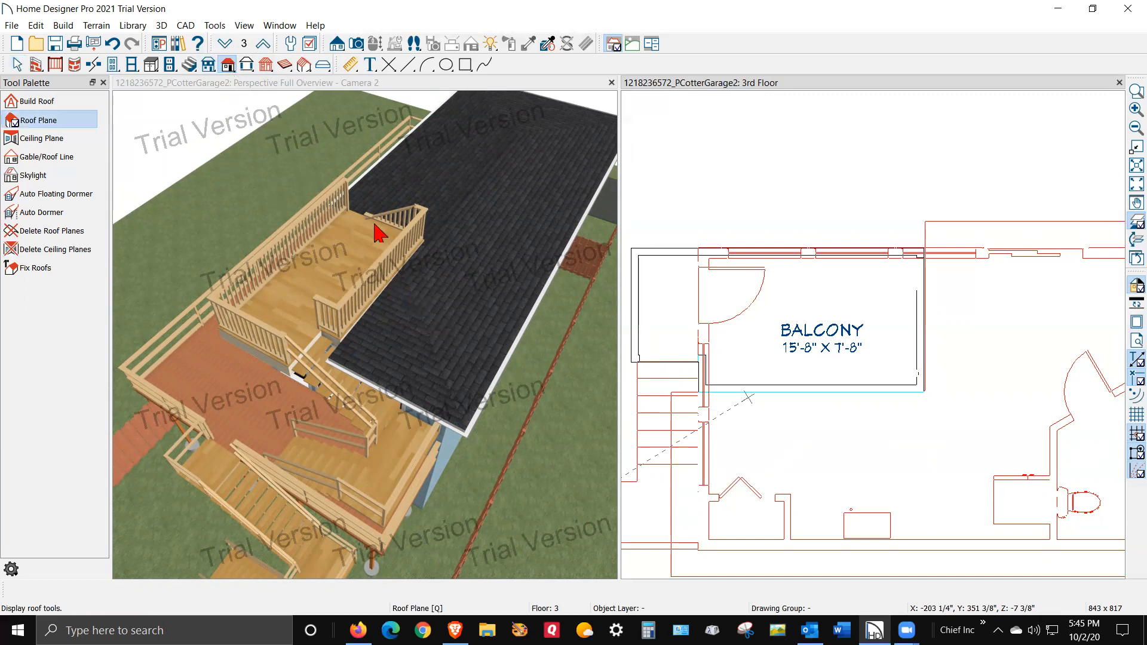
{"action": "left_click", "coordinate": [541, 269]}
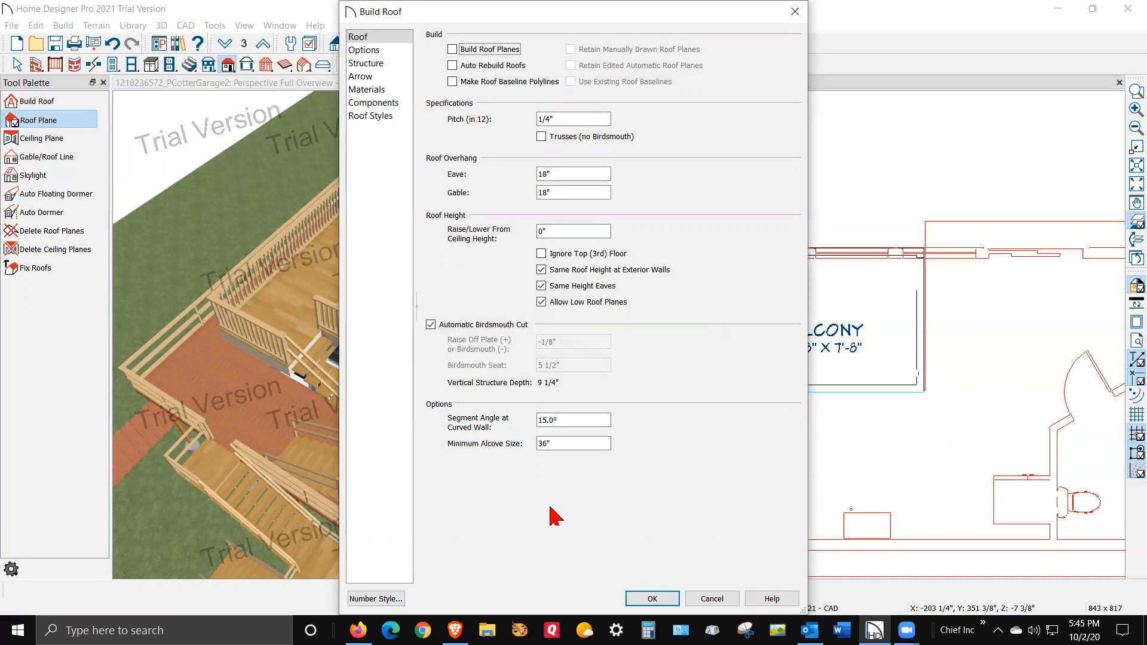
{"action": "left_click", "coordinate": [710, 599]}
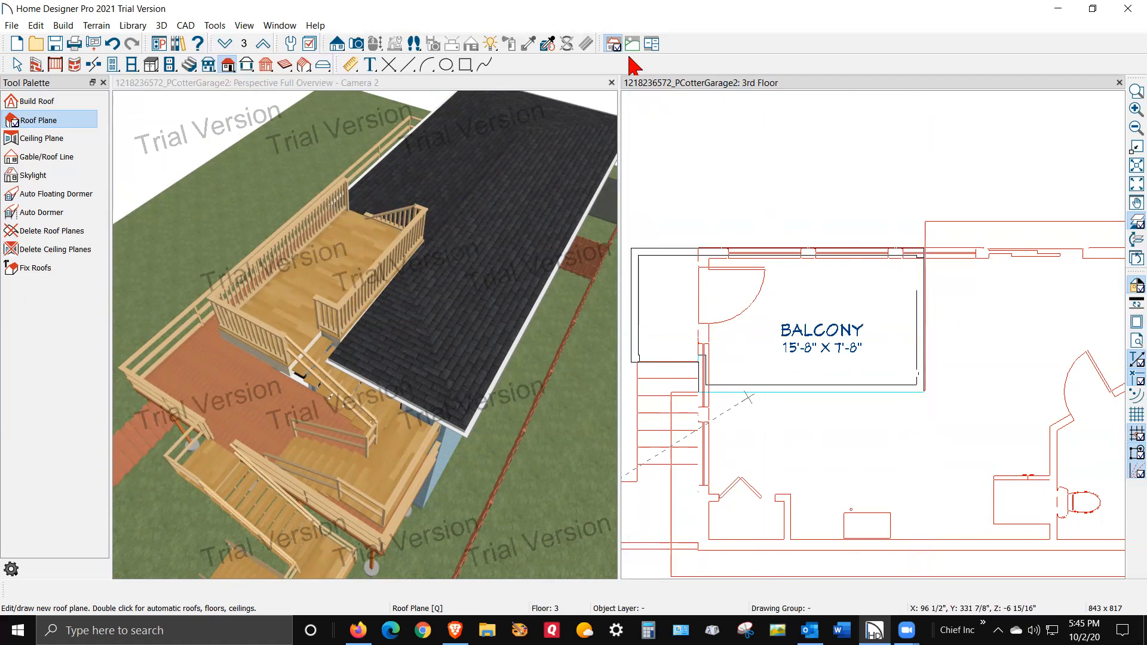
Step: Compare the balcony outline across the attic, 3rd-floor and 2nd-floor plans, and inspect its end railing with the reference floor hidden
{"action": "left_click", "coordinate": [263, 43]}
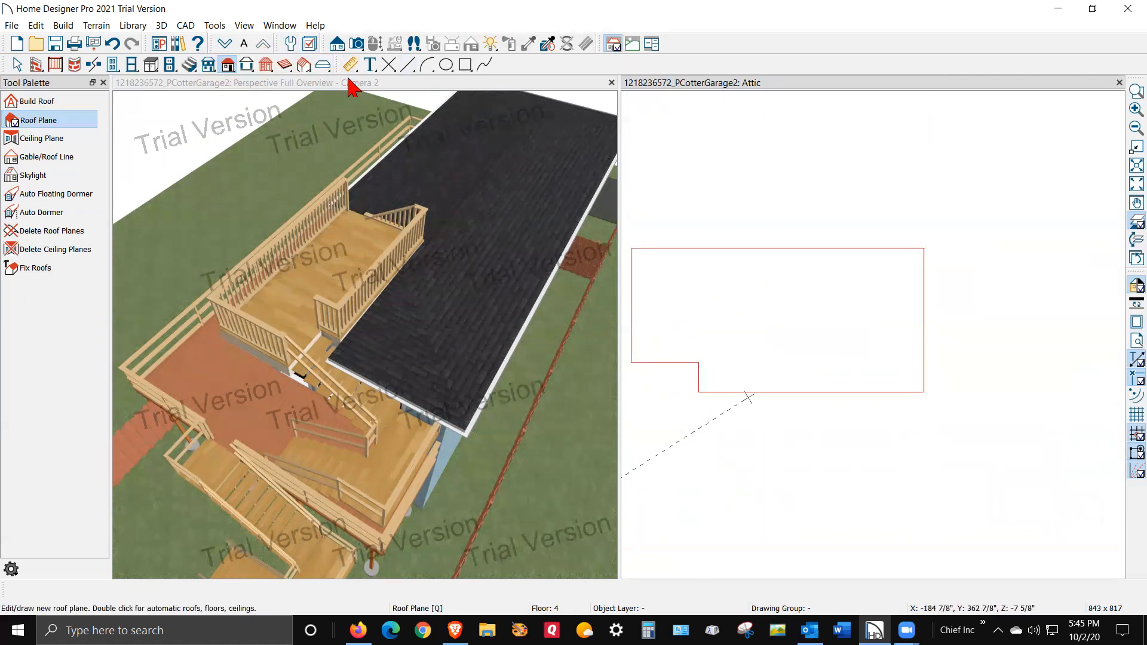
{"action": "left_click", "coordinate": [225, 44]}
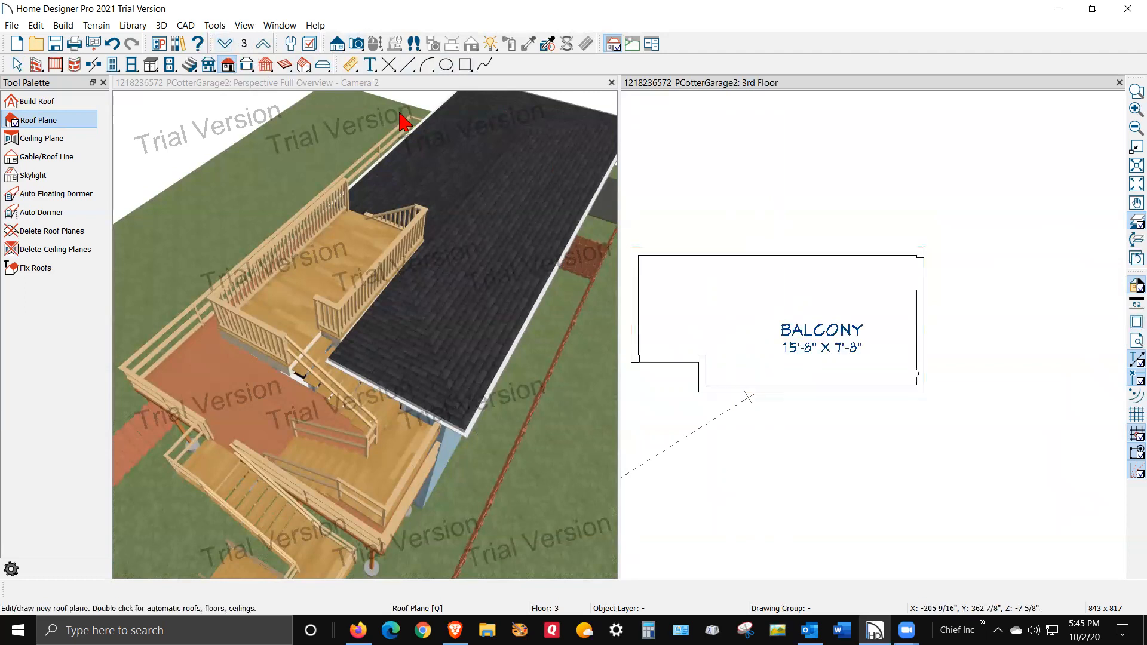
{"action": "left_click", "coordinate": [226, 42]}
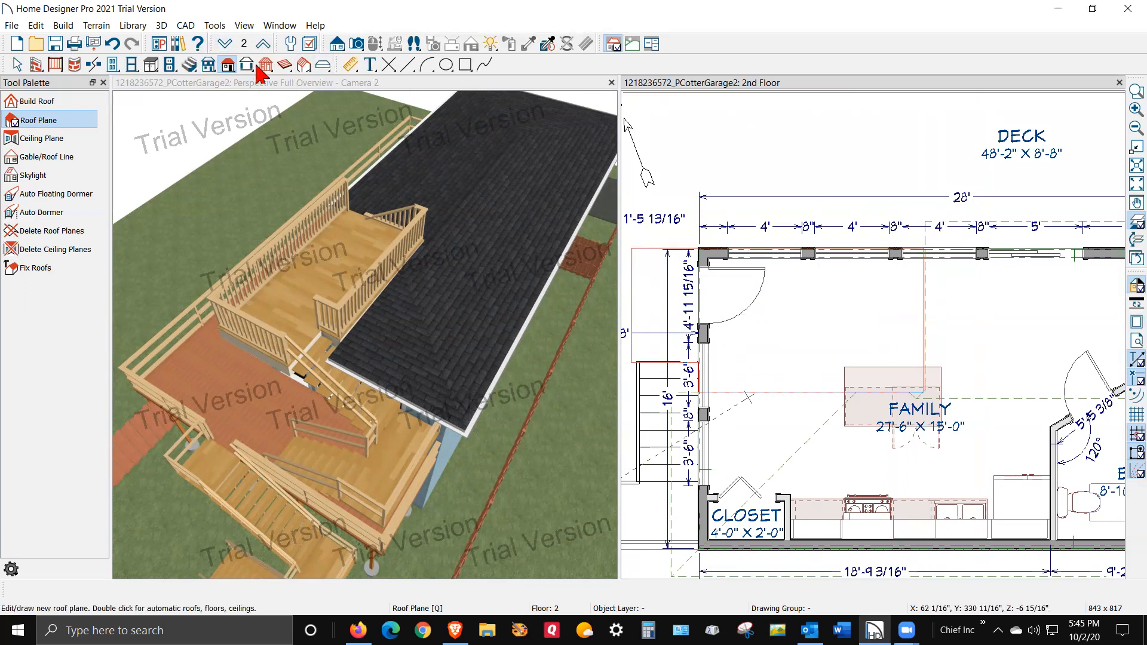
{"action": "left_click", "coordinate": [263, 44]}
{"action": "key", "text": "space"}
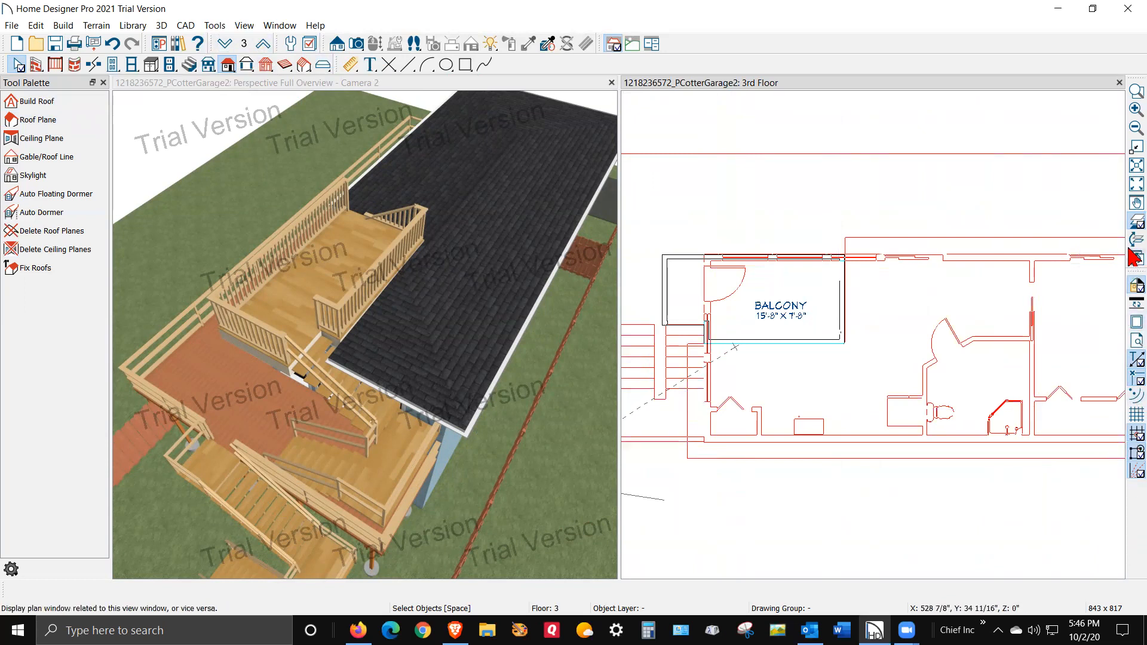
{"action": "left_click", "coordinate": [1136, 221]}
{"action": "scroll", "coordinate": [858, 302], "scroll_direction": "up", "scroll_amount": 5}
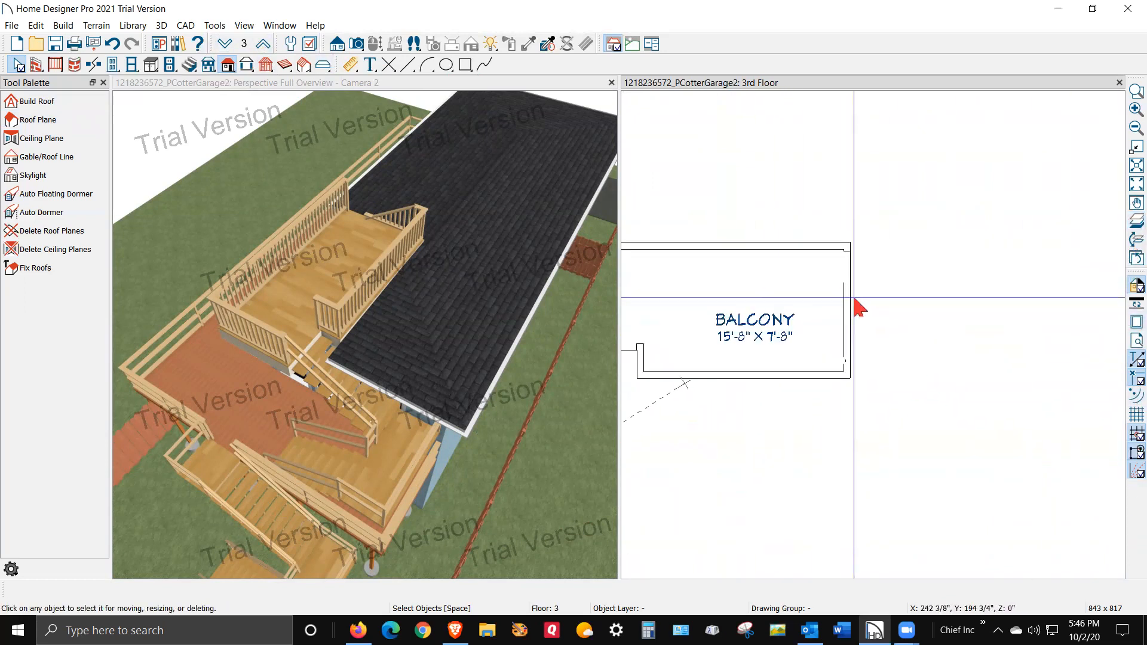
{"action": "scroll", "coordinate": [867, 363], "scroll_direction": "down", "scroll_amount": 2}
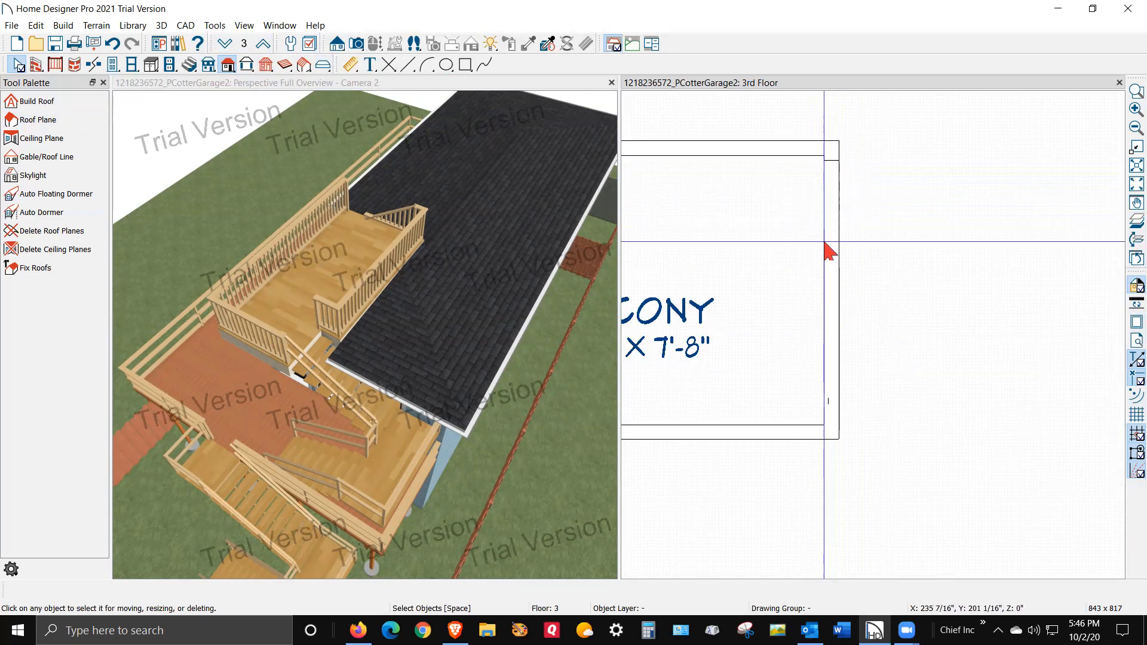
{"action": "scroll", "coordinate": [947, 384], "scroll_direction": "down", "scroll_amount": 4}
{"action": "scroll", "coordinate": [867, 396], "scroll_direction": "up", "scroll_amount": 6}
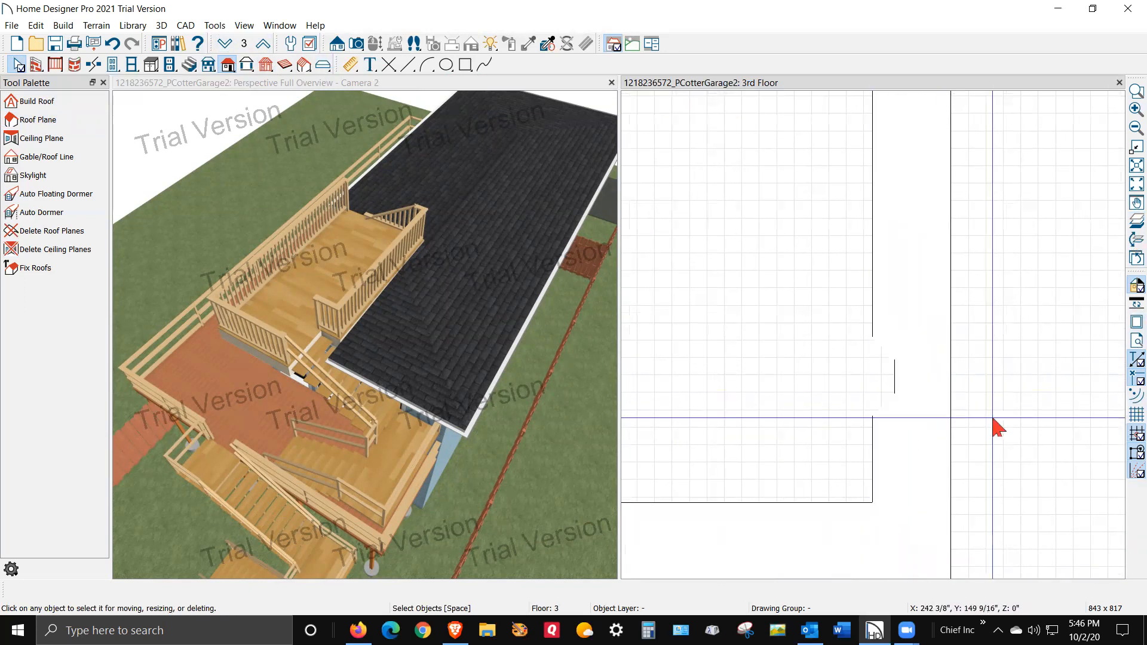
Step: Turn off grid snaps and try to stretch the 3rd-floor balcony's end railing along its full width to the side railing's corner
{"action": "left_click", "coordinate": [1131, 437]}
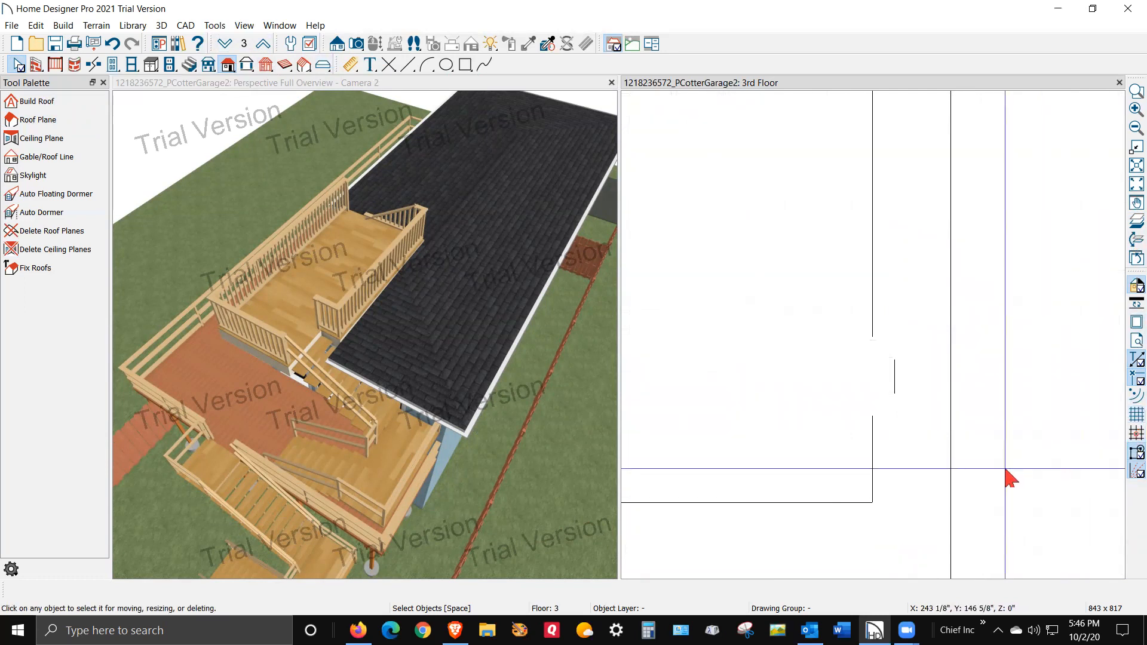
{"action": "scroll", "coordinate": [926, 461], "scroll_direction": "down", "scroll_amount": 5}
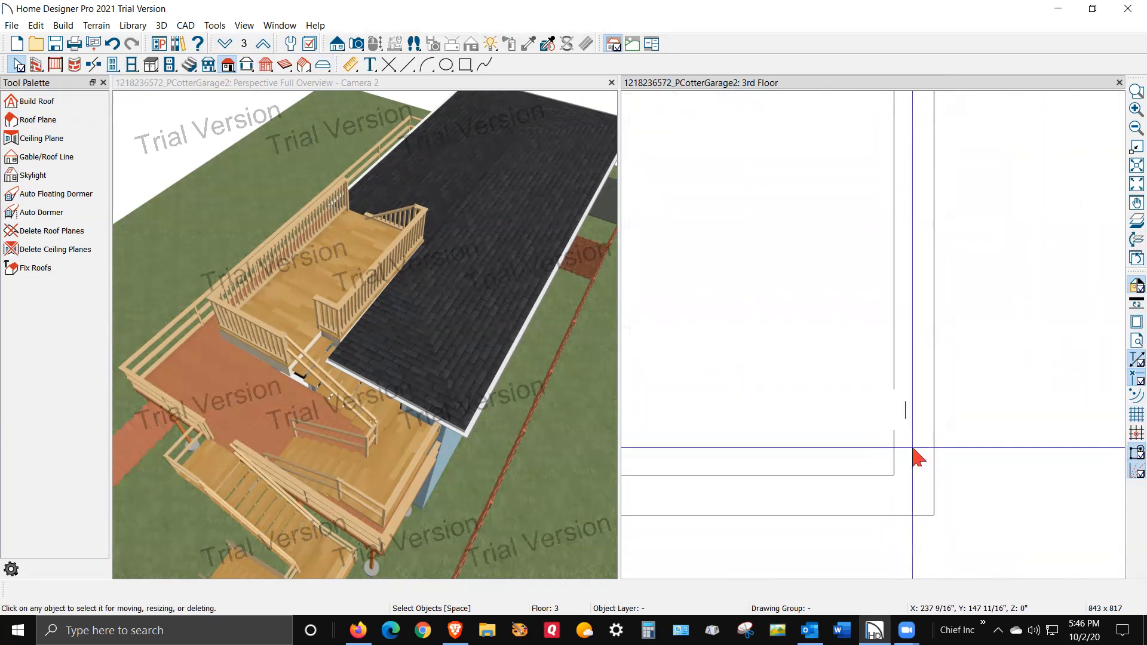
{"action": "scroll", "coordinate": [922, 460], "scroll_direction": "down", "scroll_amount": 2}
{"action": "scroll", "coordinate": [920, 335], "scroll_direction": "up", "scroll_amount": 1}
{"action": "scroll", "coordinate": [925, 296], "scroll_direction": "down", "scroll_amount": 1}
{"action": "left_click", "coordinate": [870, 242]}
{"action": "left_click_drag", "start_coordinate": [915, 242], "coordinate": [914, 532]}
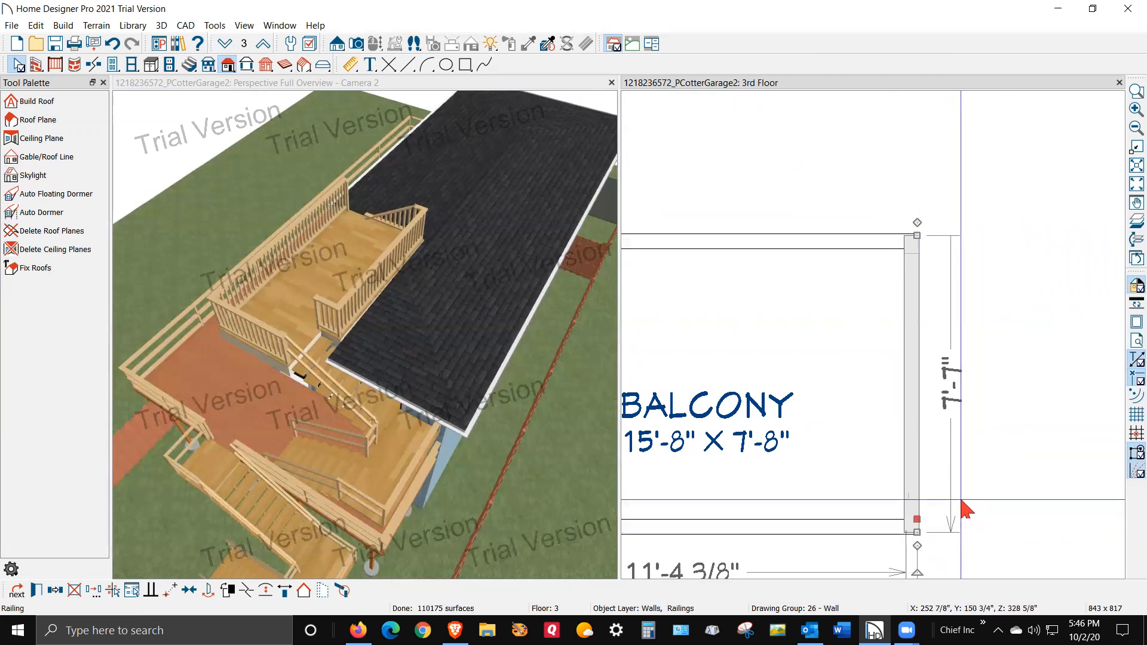
{"action": "left_click", "coordinate": [976, 414]}
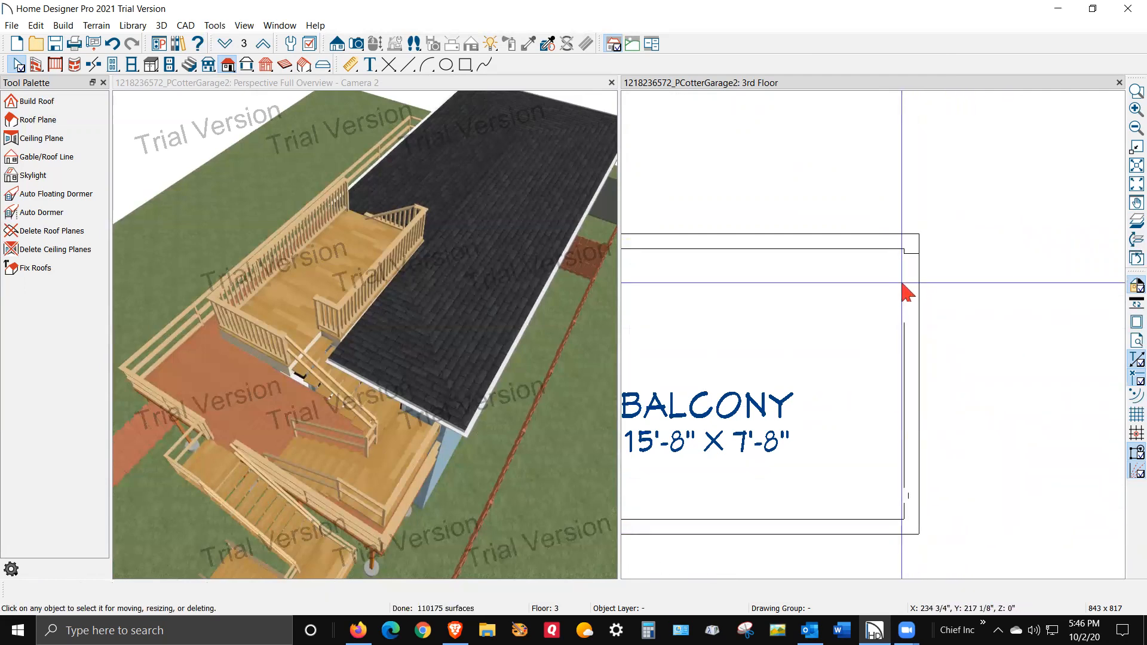
{"action": "left_click", "coordinate": [894, 302]}
{"action": "left_click", "coordinate": [666, 184]}
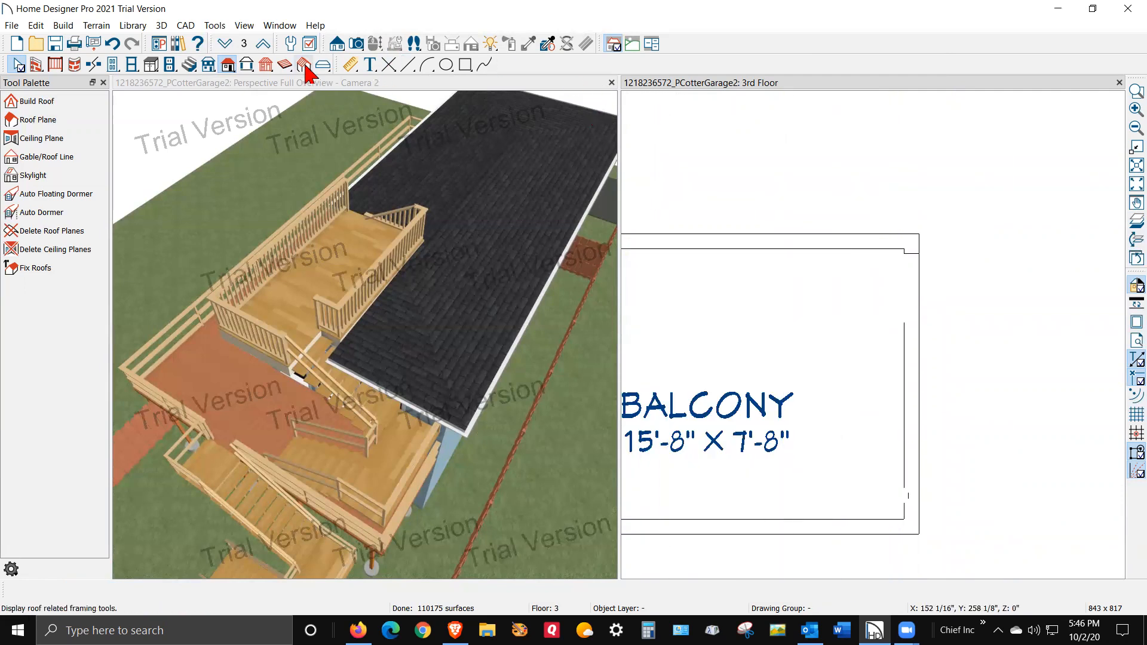
Step: Compare the roof edge on the 2nd-floor plan with the balcony's end railing, using the reference floor display
{"action": "left_click", "coordinate": [226, 49]}
{"action": "scroll", "coordinate": [884, 358], "scroll_direction": "down", "scroll_amount": 3}
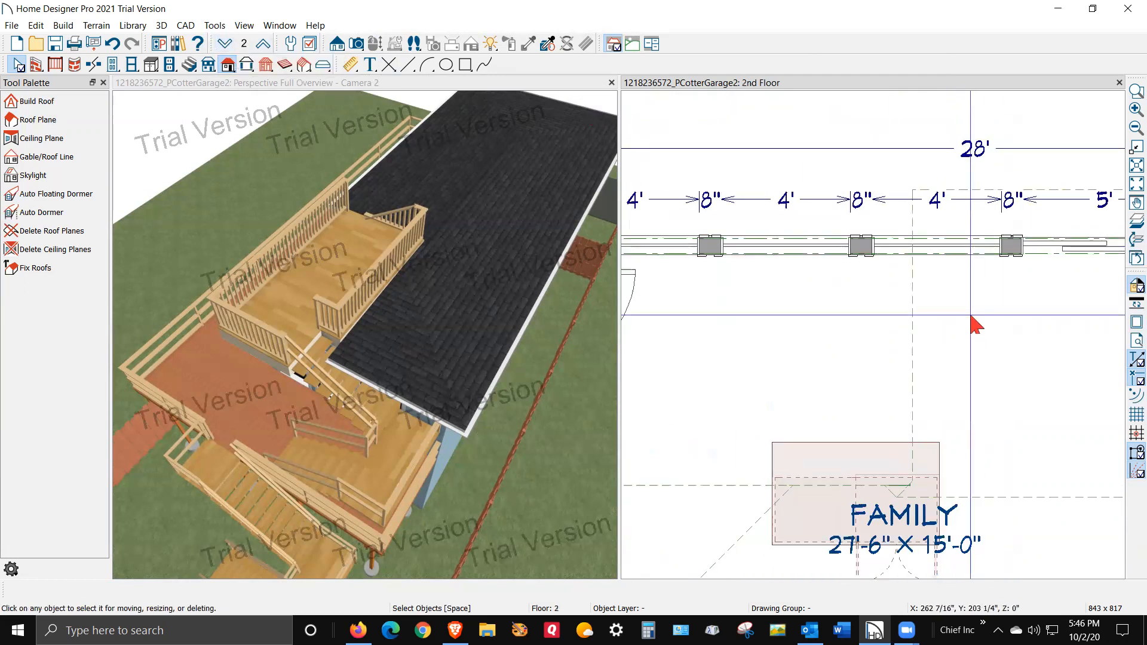
{"action": "scroll", "coordinate": [908, 384], "scroll_direction": "up", "scroll_amount": 1}
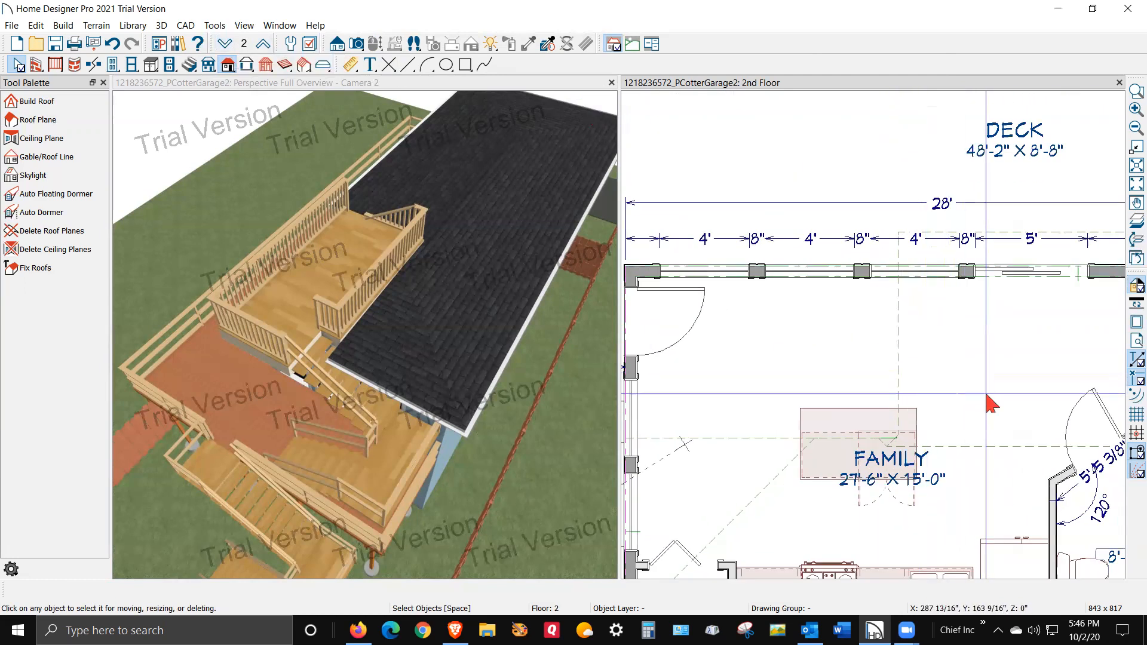
{"action": "scroll", "coordinate": [1045, 418], "scroll_direction": "up", "scroll_amount": 2}
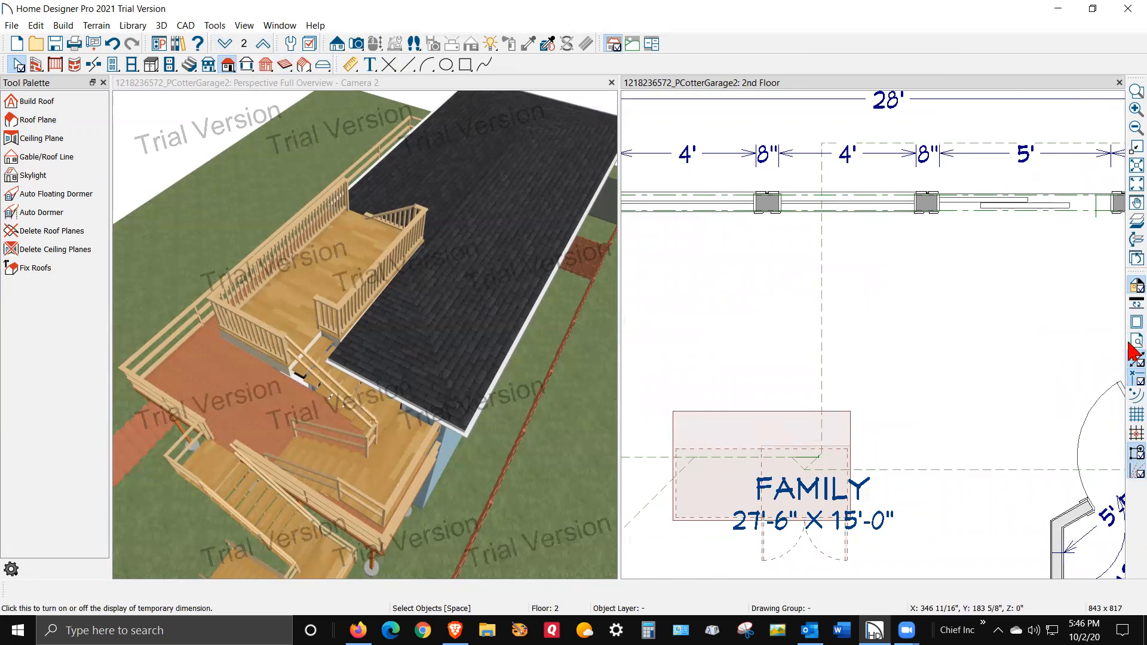
{"action": "scroll", "coordinate": [783, 374], "scroll_direction": "up", "scroll_amount": 1}
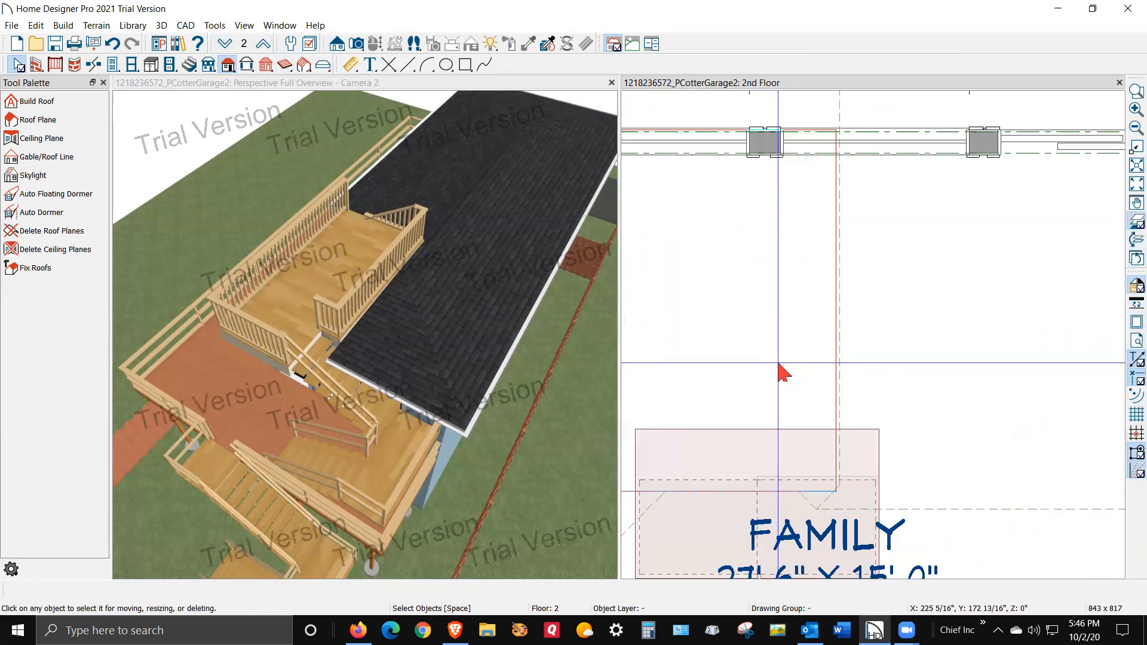
{"action": "scroll", "coordinate": [890, 418], "scroll_direction": "up", "scroll_amount": 3}
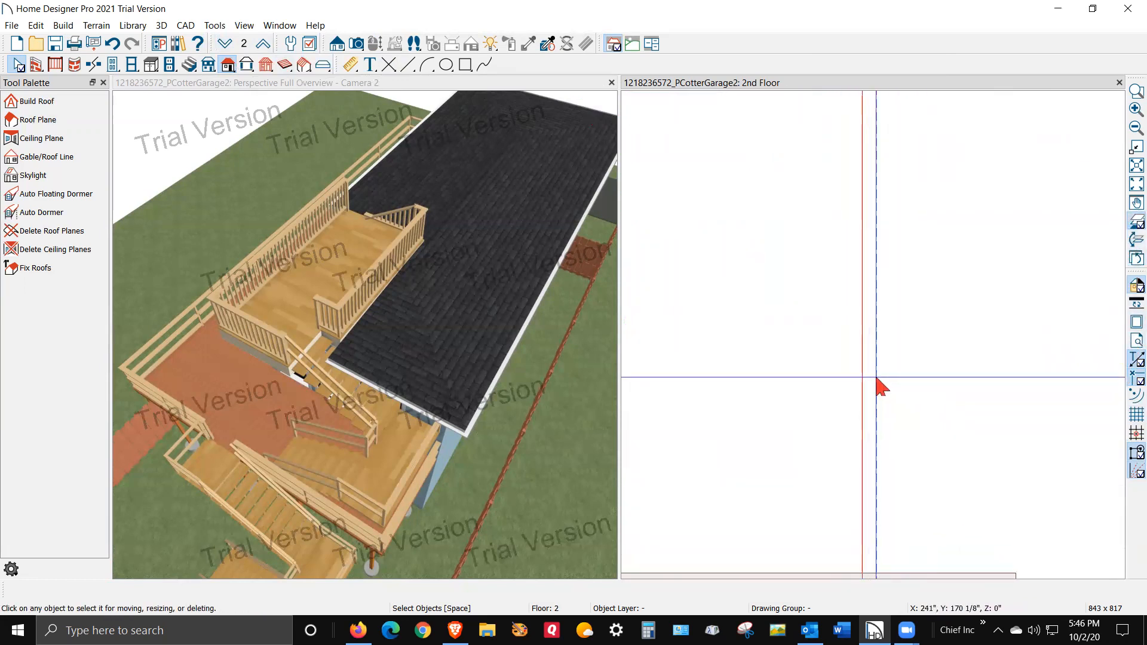
{"action": "scroll", "coordinate": [890, 394], "scroll_direction": "down", "scroll_amount": 3}
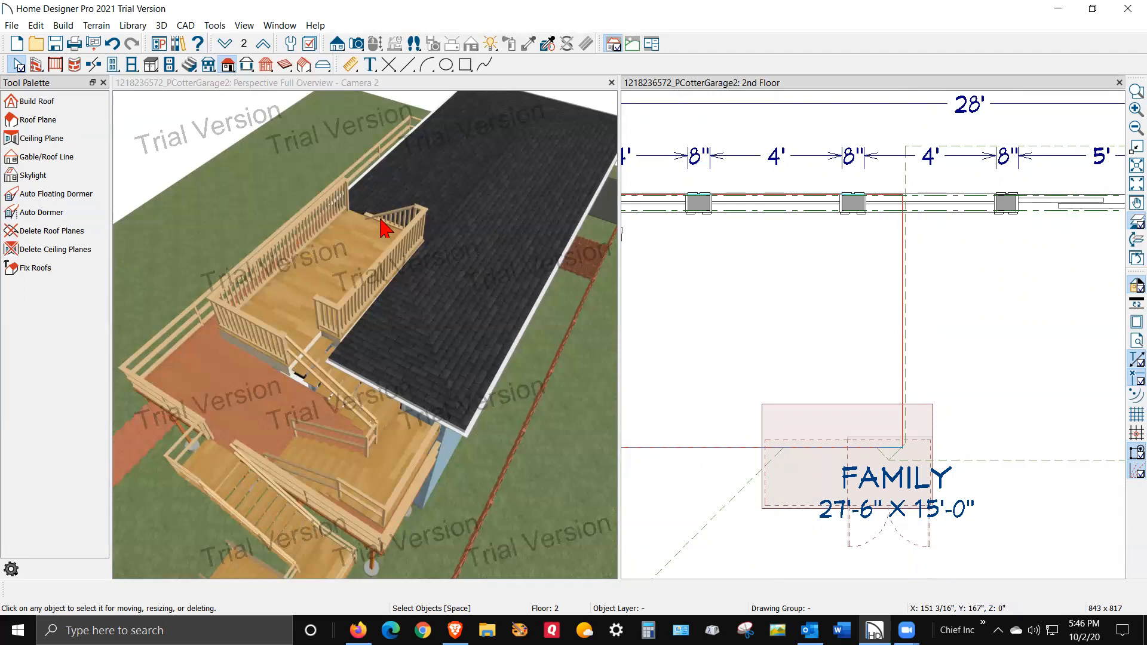
Step: Examine the balcony's sloping end railing in 3D from the roof and deck sides
{"action": "scroll", "coordinate": [438, 381], "scroll_direction": "down", "scroll_amount": 3}
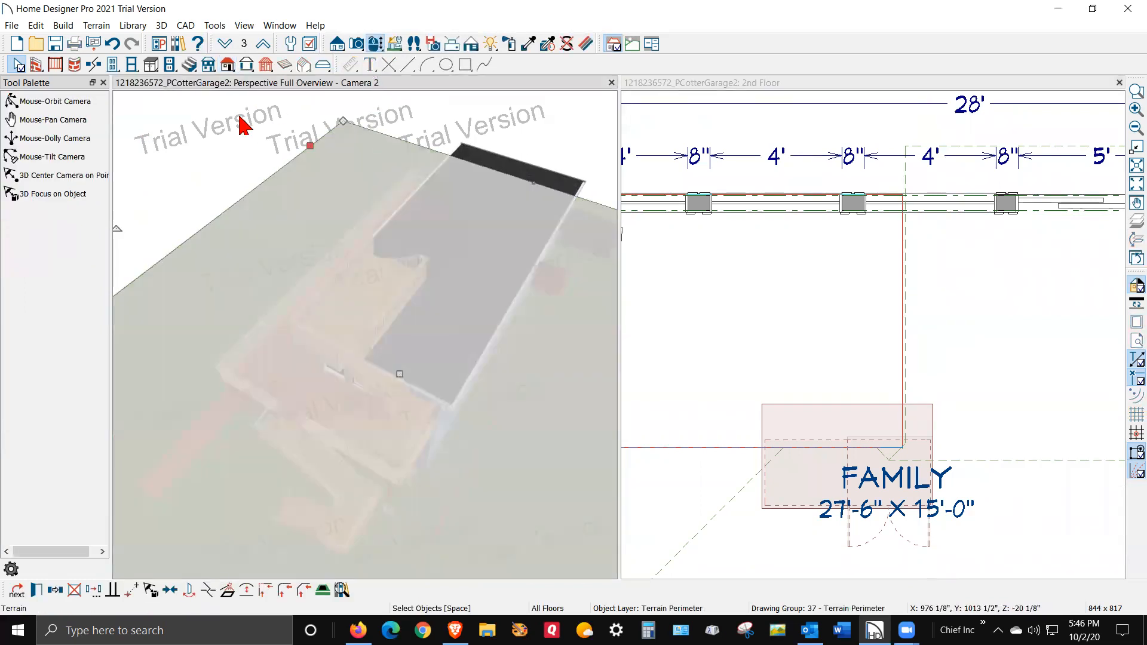
{"action": "left_click", "coordinate": [376, 44]}
{"action": "left_click_drag", "start_coordinate": [376, 289], "coordinate": [333, 342]}
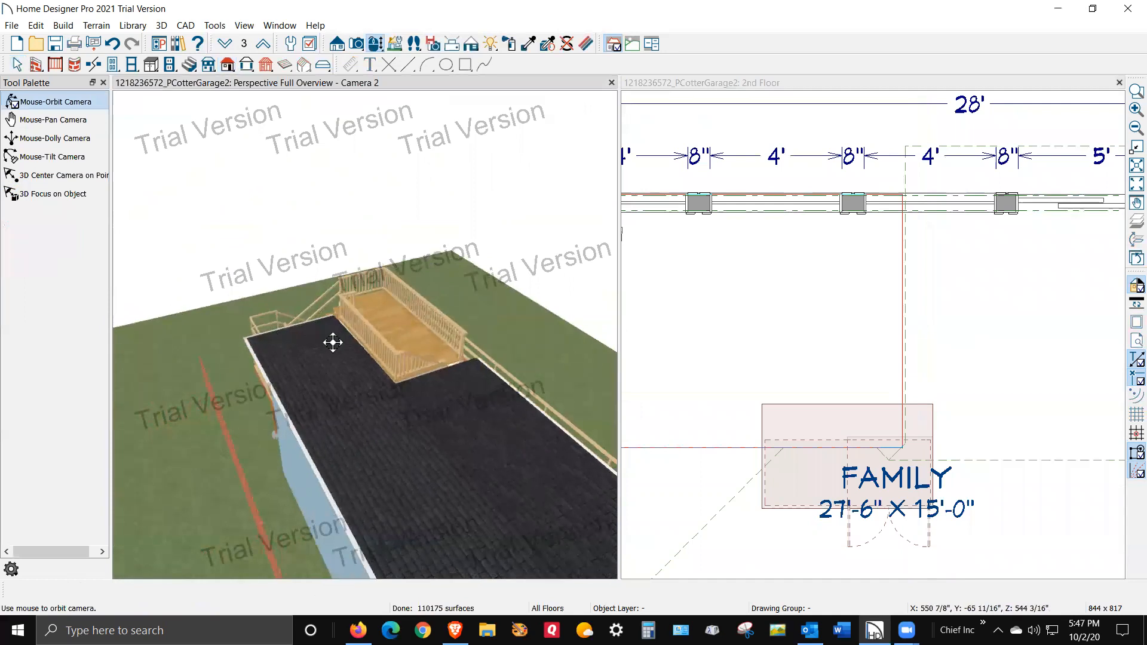
{"action": "left_click_drag", "start_coordinate": [400, 356], "coordinate": [370, 299]}
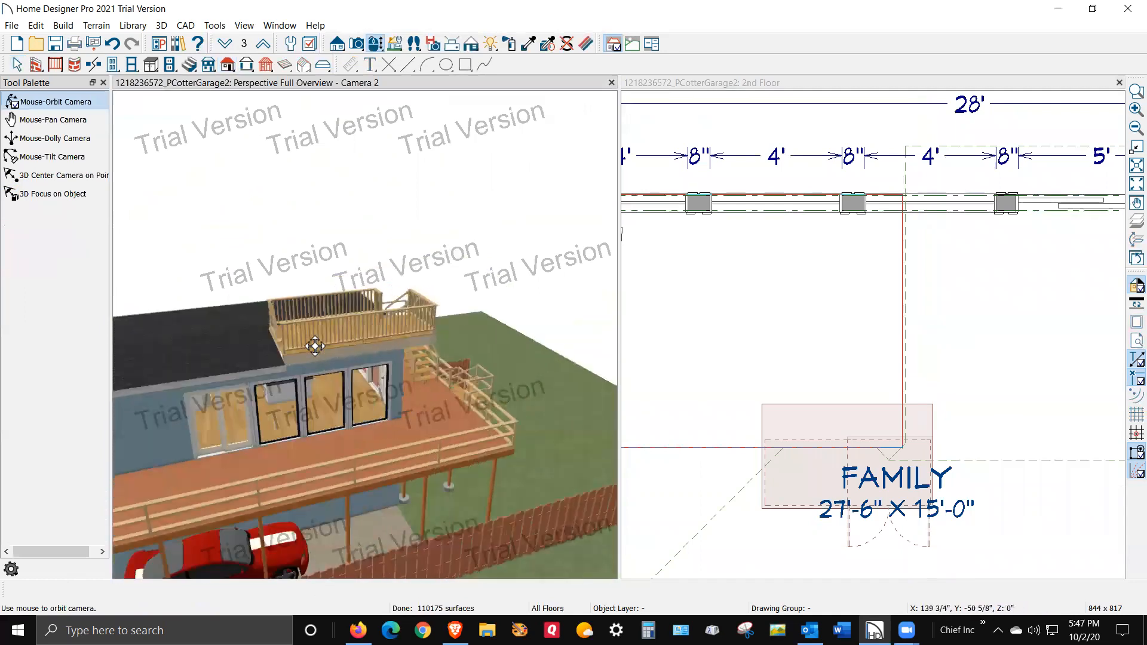
{"action": "left_click_drag", "start_coordinate": [314, 345], "coordinate": [397, 358]}
{"action": "key", "text": "space"}
{"action": "left_click", "coordinate": [396, 363]}
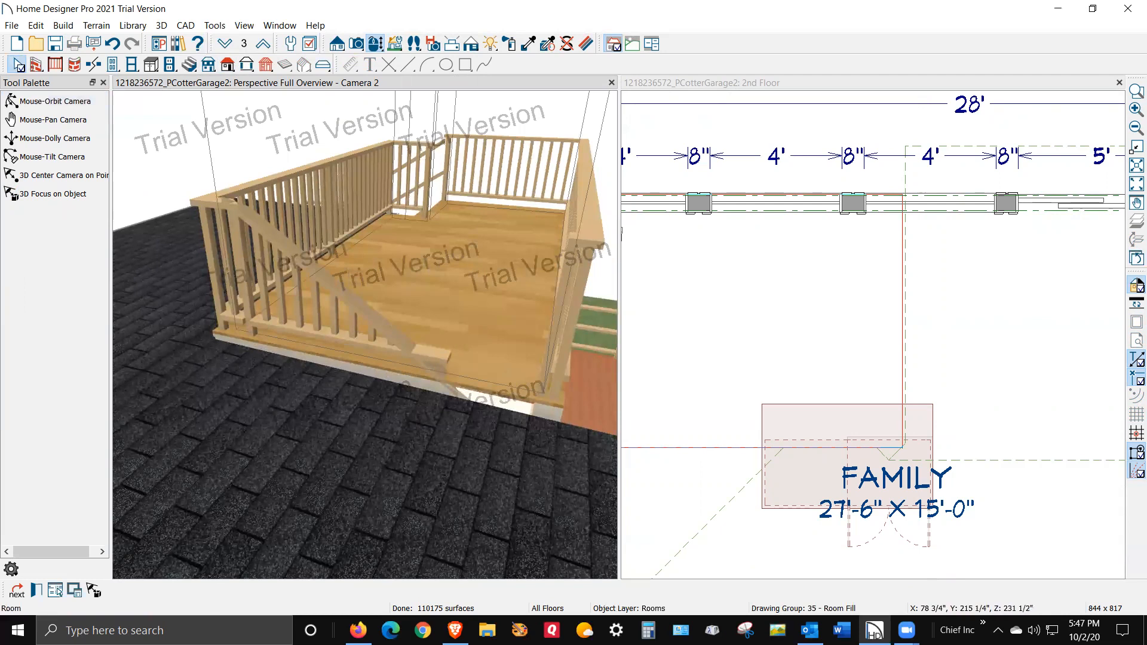
{"action": "key", "text": "Escape"}
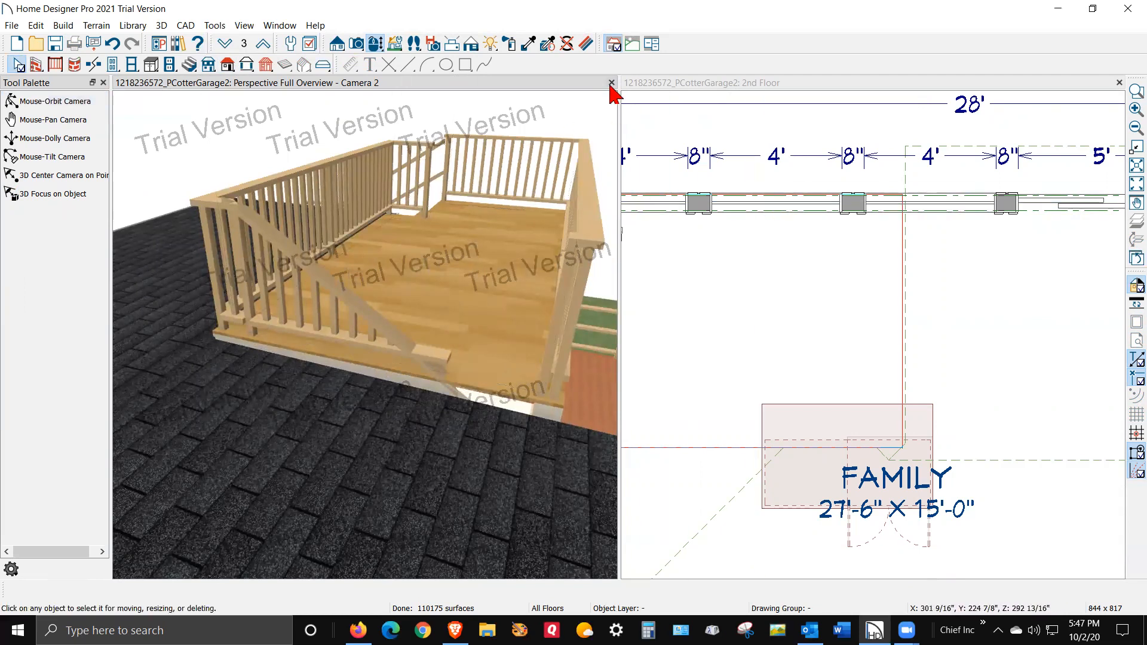
{"action": "scroll", "coordinate": [507, 287], "scroll_direction": "down", "scroll_amount": 3}
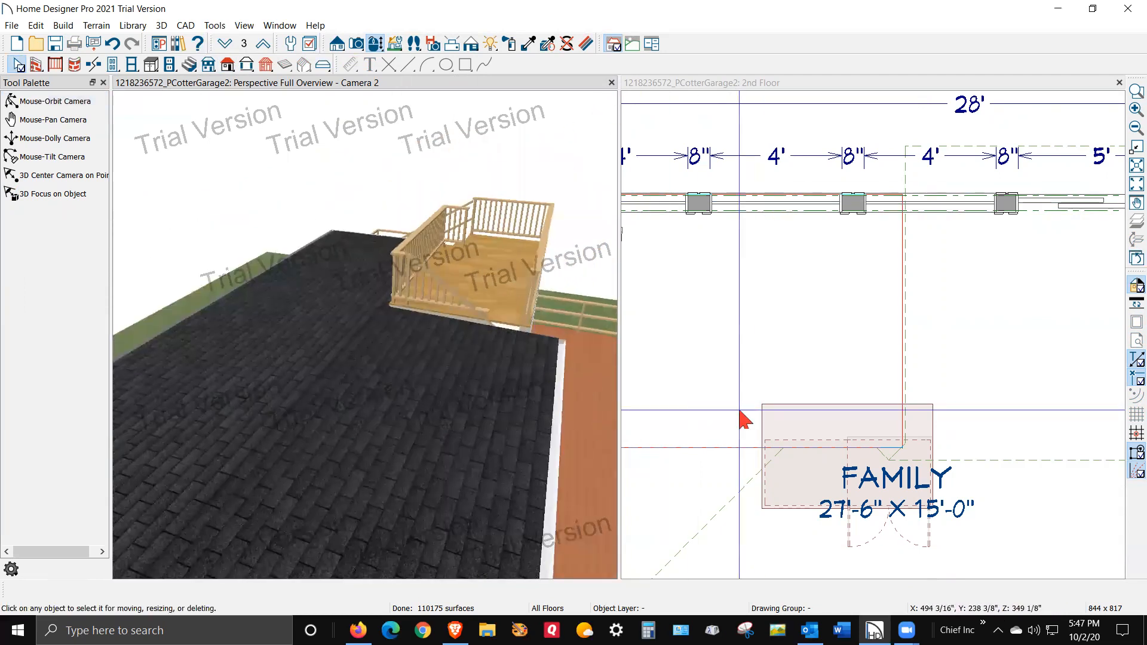
Step: Create a backclipped cross section from the 2nd-floor plan that looks toward the balcony's sloping end railing
{"action": "left_click", "coordinate": [748, 364]}
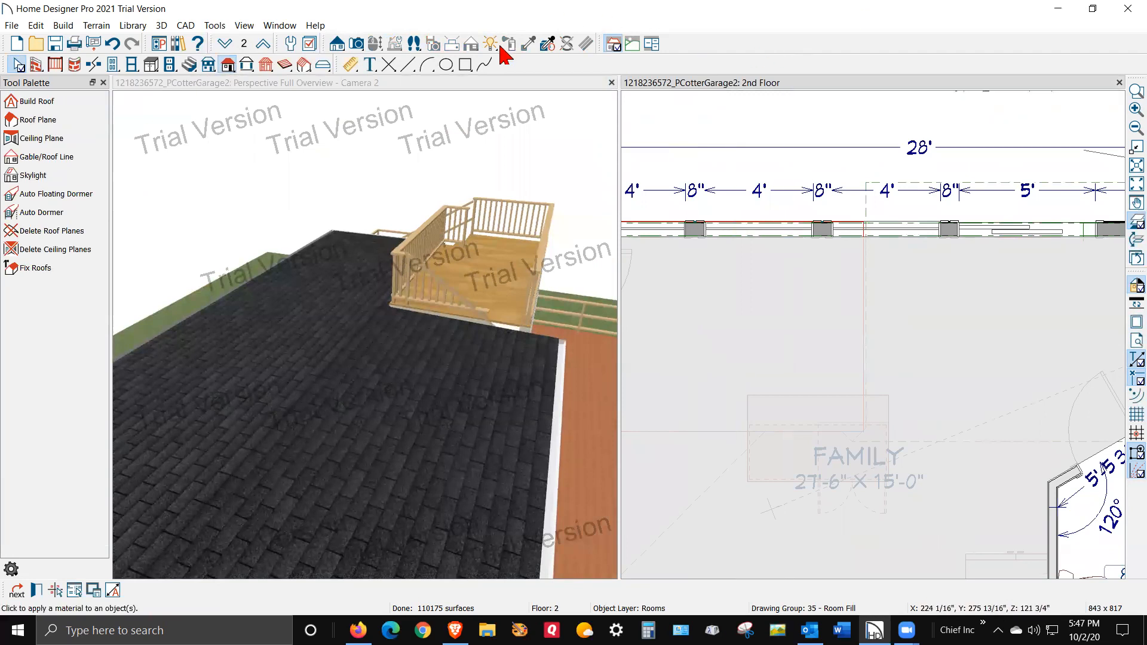
{"action": "left_click", "coordinate": [337, 46]}
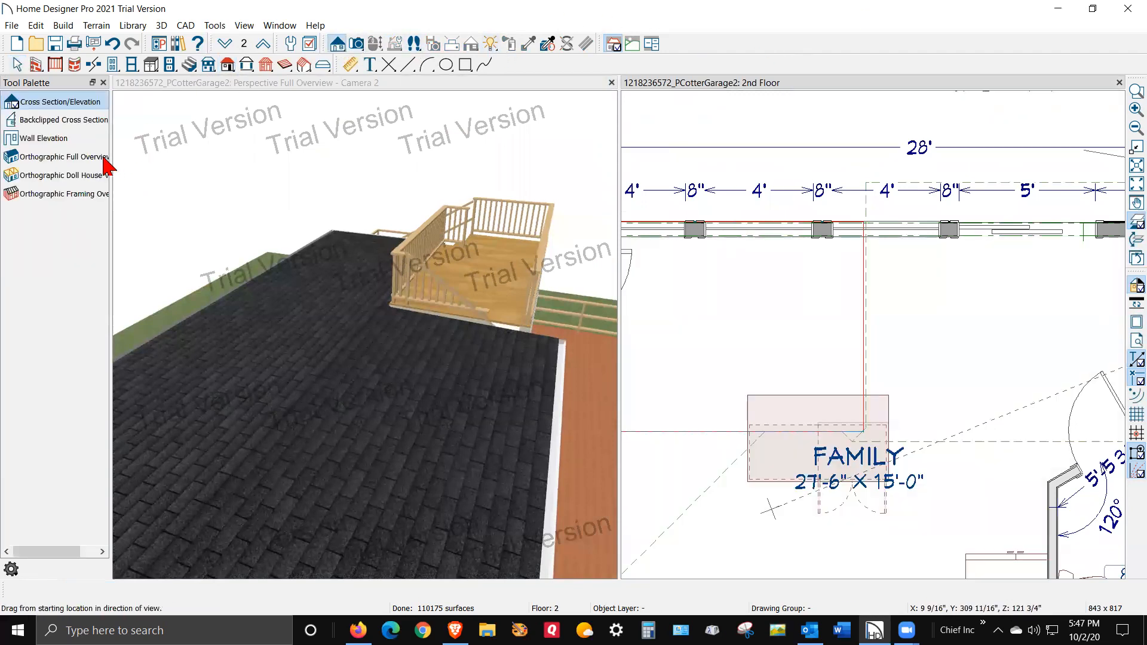
{"action": "left_click", "coordinate": [8, 122]}
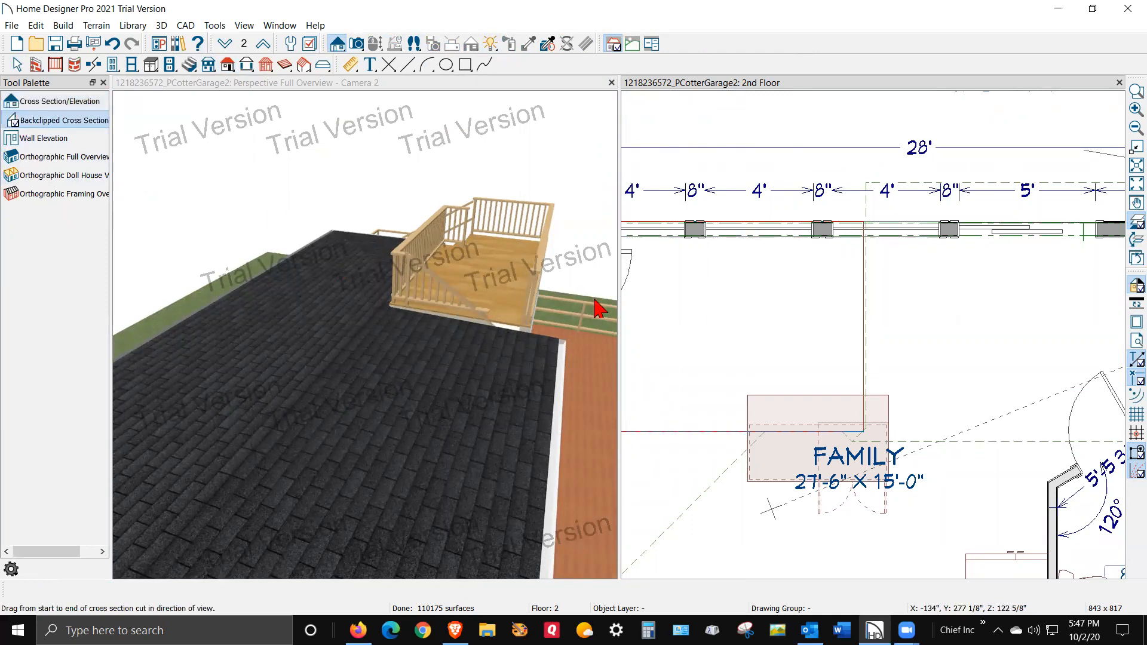
{"action": "left_click_drag", "start_coordinate": [919, 333], "coordinate": [826, 343]}
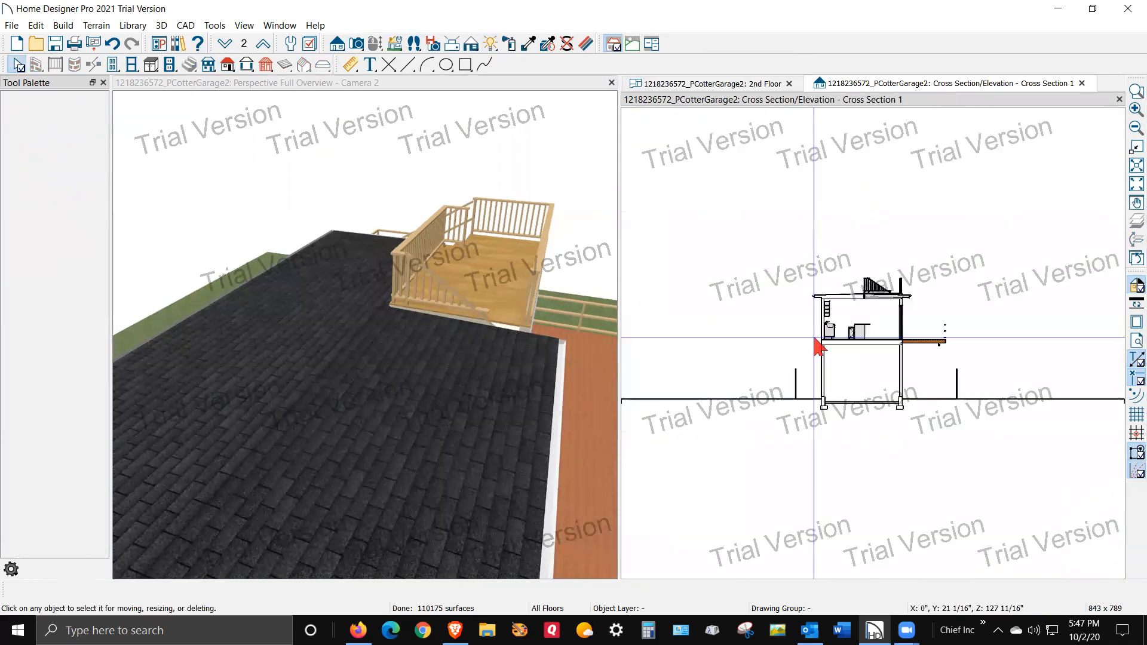
{"action": "scroll", "coordinate": [893, 345], "scroll_direction": "up", "scroll_amount": 8}
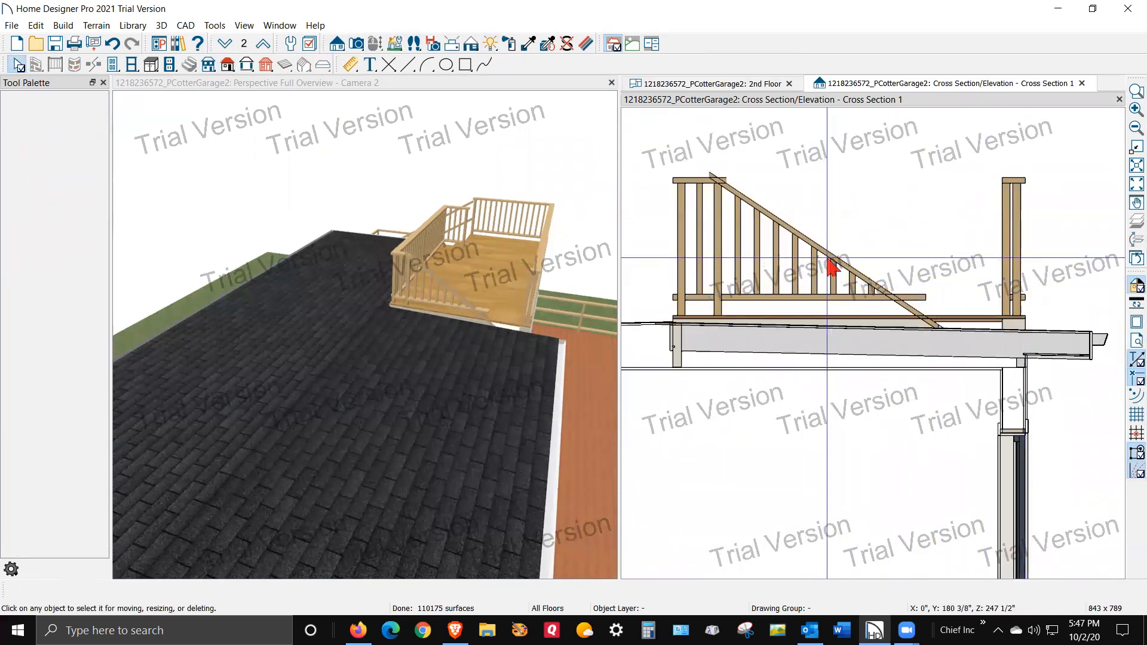
Step: Convert the balcony's sloping end railing into a solid wall by disabling its Railing option
{"action": "left_click", "coordinate": [825, 261]}
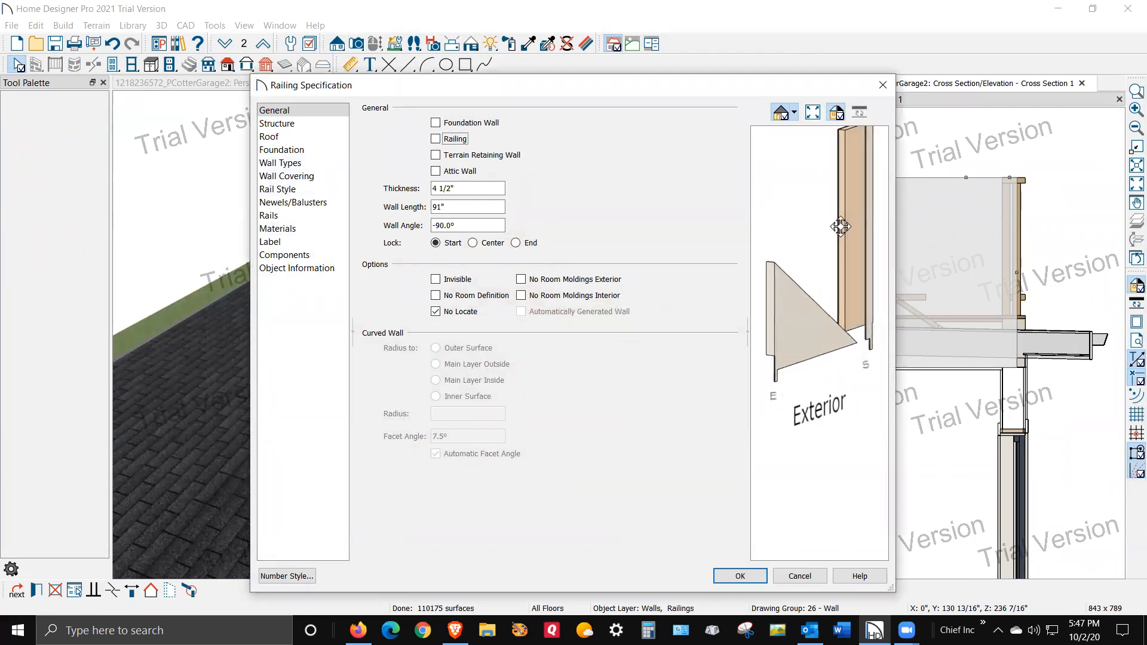
{"action": "left_click", "coordinate": [763, 576]}
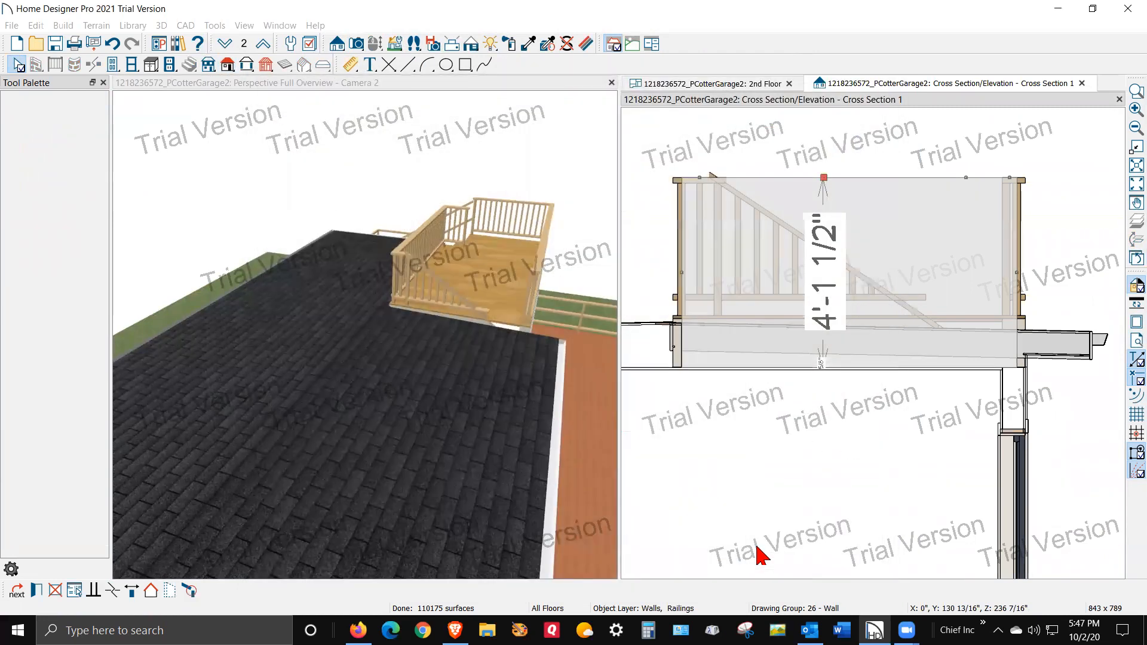
{"action": "left_click", "coordinate": [1072, 253]}
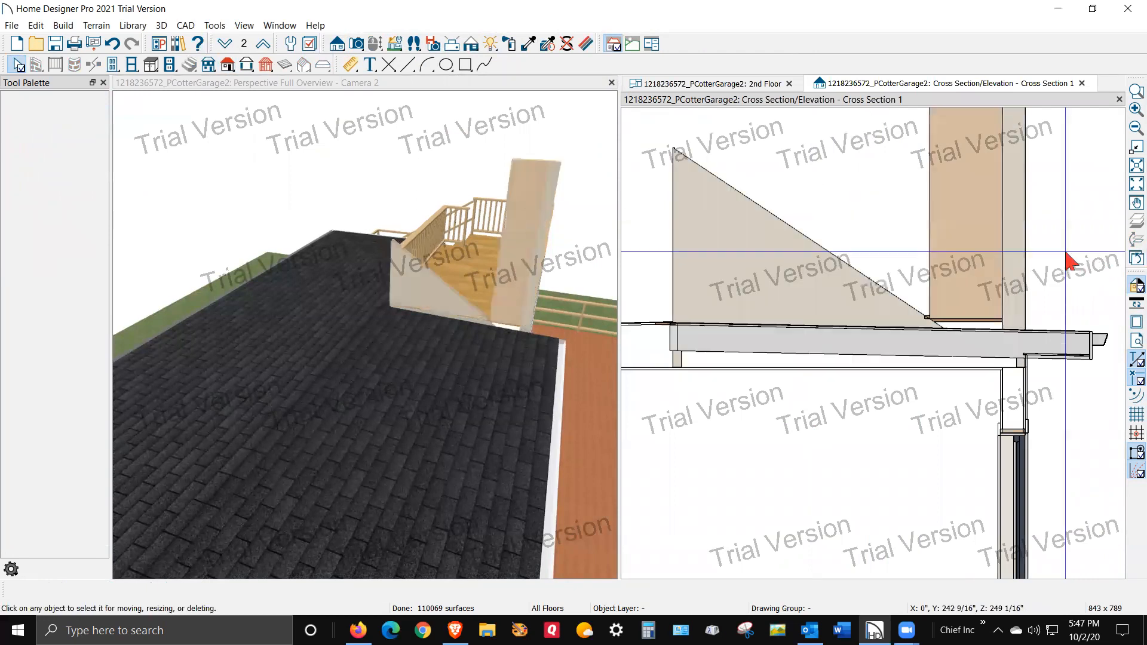
Step: Raise the low end of the converted wall's sloping top edge in the cross section to make the edge level
{"action": "scroll", "coordinate": [754, 405], "scroll_direction": "down", "scroll_amount": 2}
{"action": "left_click", "coordinate": [814, 303]}
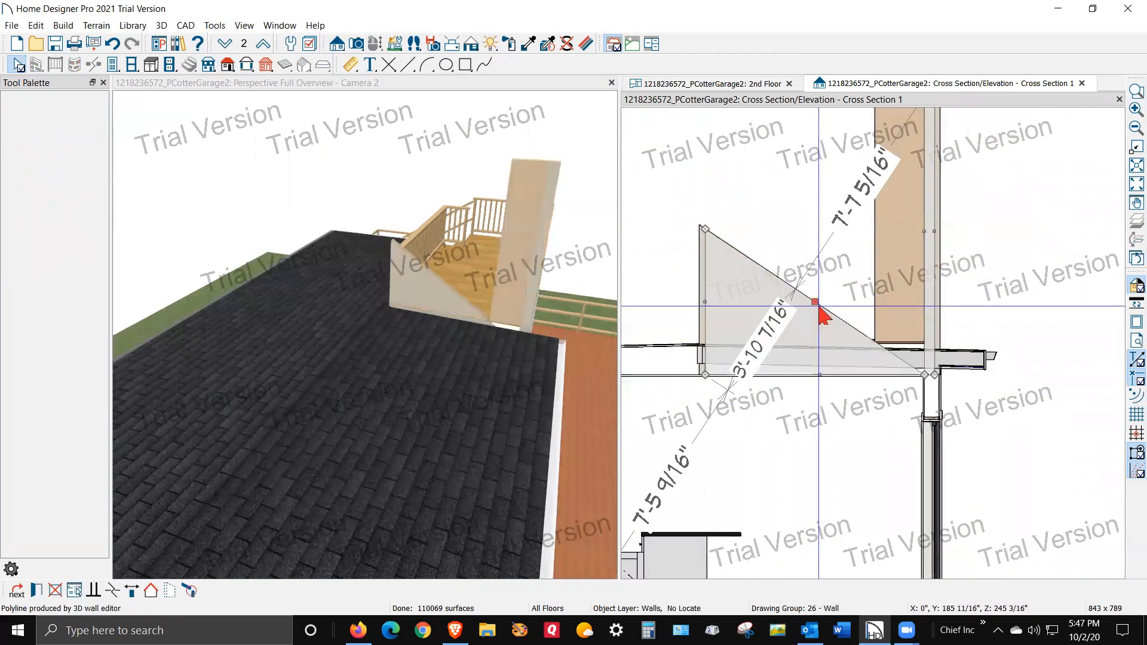
{"action": "scroll", "coordinate": [907, 416], "scroll_direction": "up", "scroll_amount": 3}
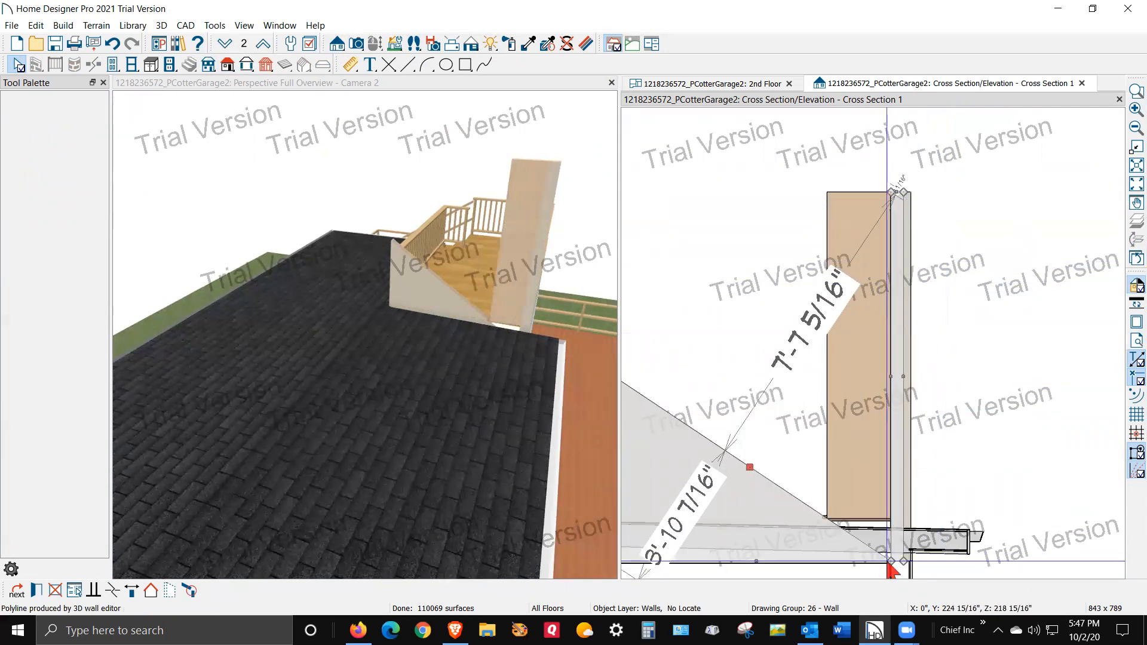
{"action": "left_click_drag", "start_coordinate": [885, 555], "coordinate": [890, 370]}
{"action": "scroll", "coordinate": [950, 415], "scroll_direction": "down", "scroll_amount": 2}
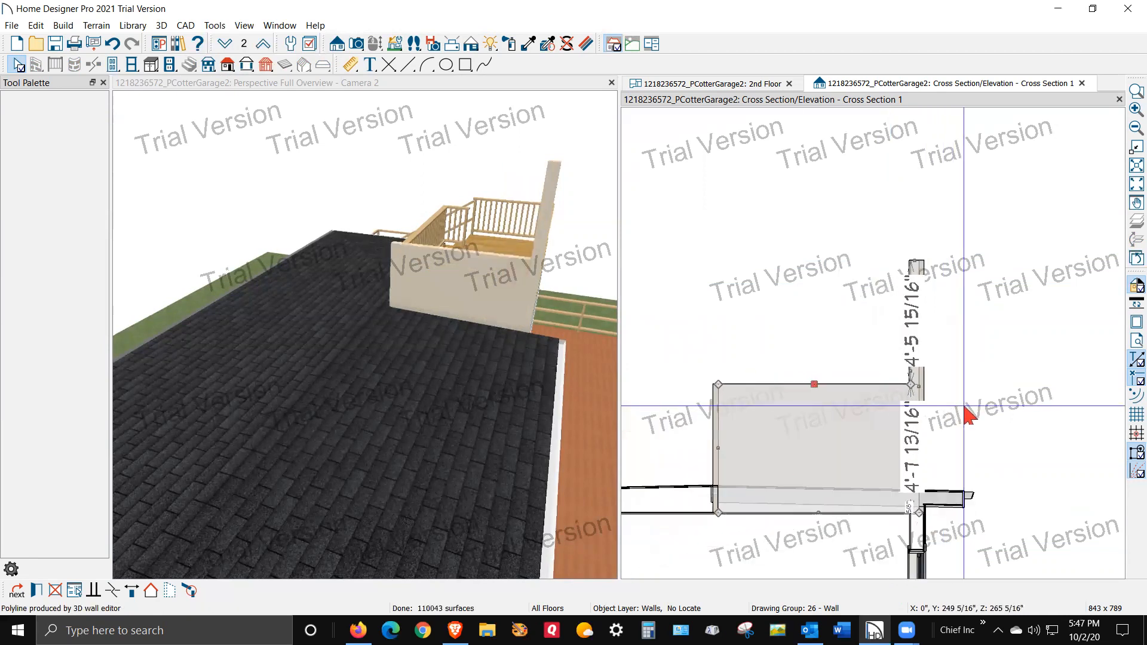
Step: Raise the wall's main top edge to about 5'-8" in the cross section and lower its tall end segment to the same level
{"action": "left_click_drag", "start_coordinate": [816, 384], "coordinate": [817, 357]}
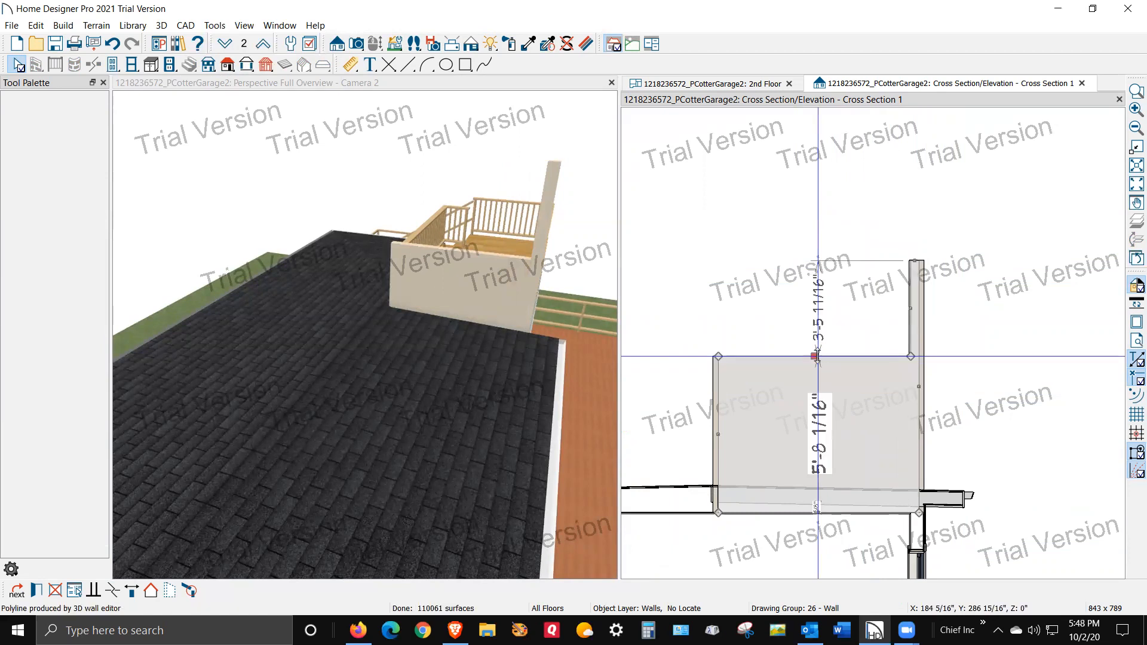
{"action": "scroll", "coordinate": [979, 296], "scroll_direction": "up", "scroll_amount": 3}
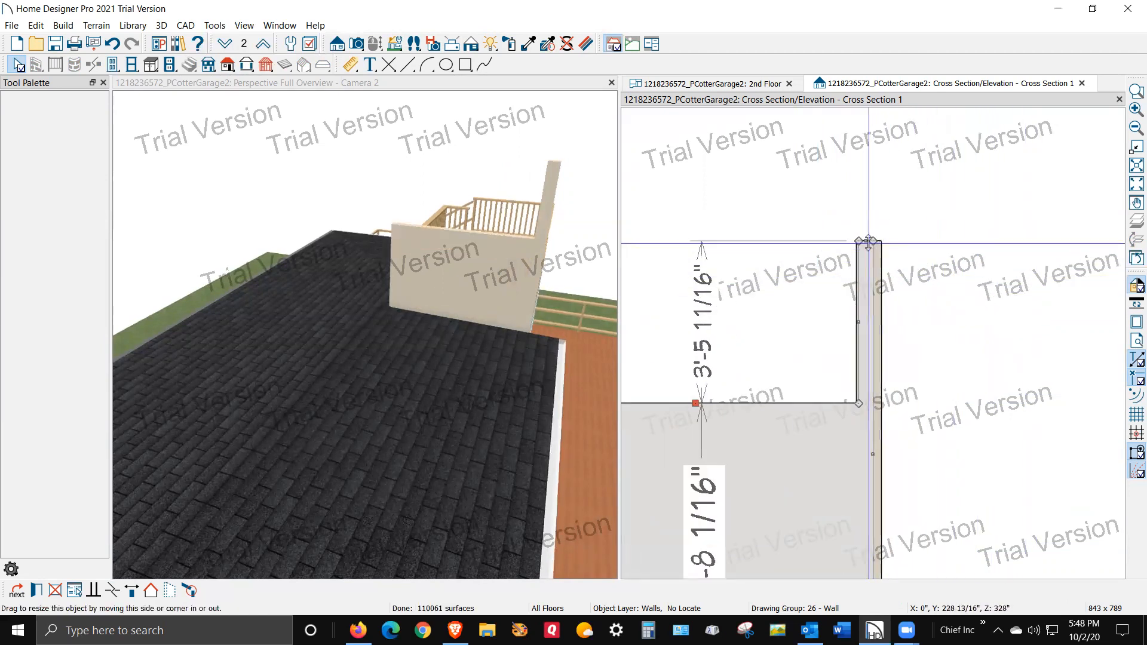
{"action": "scroll", "coordinate": [873, 253], "scroll_direction": "up", "scroll_amount": 3}
{"action": "left_click_drag", "start_coordinate": [865, 243], "coordinate": [830, 539]}
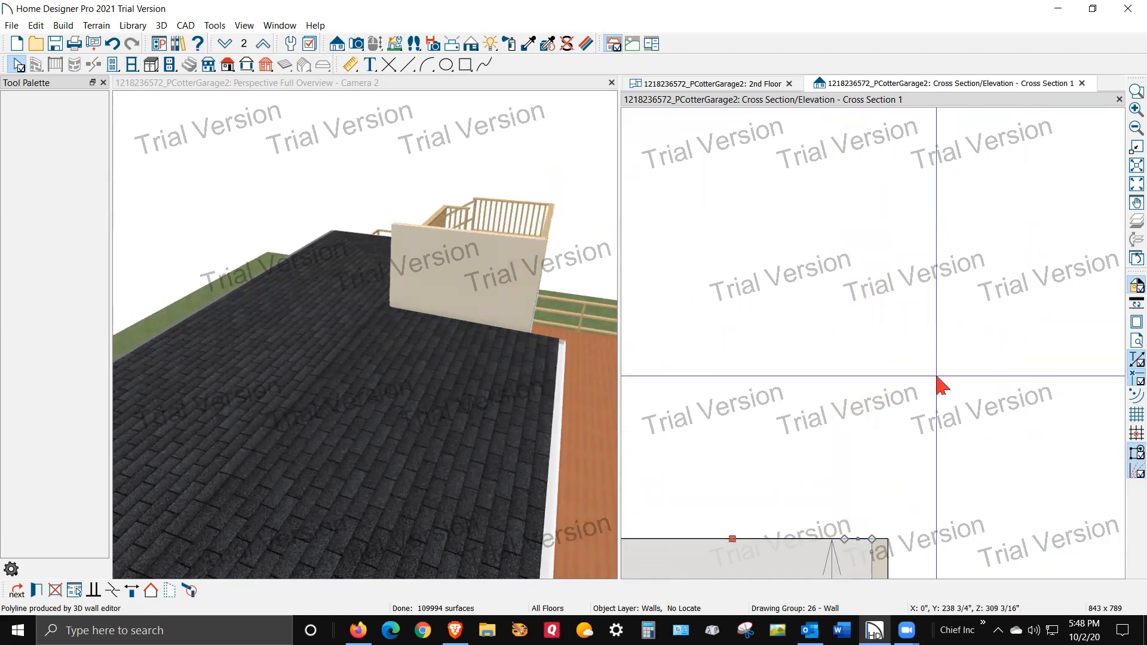
Step: Merge the extra corner near the end of the wall's top edge into the end corner to leave one straight edge
{"action": "scroll", "coordinate": [950, 317], "scroll_direction": "up", "scroll_amount": 4}
{"action": "scroll", "coordinate": [852, 402], "scroll_direction": "down", "scroll_amount": 3}
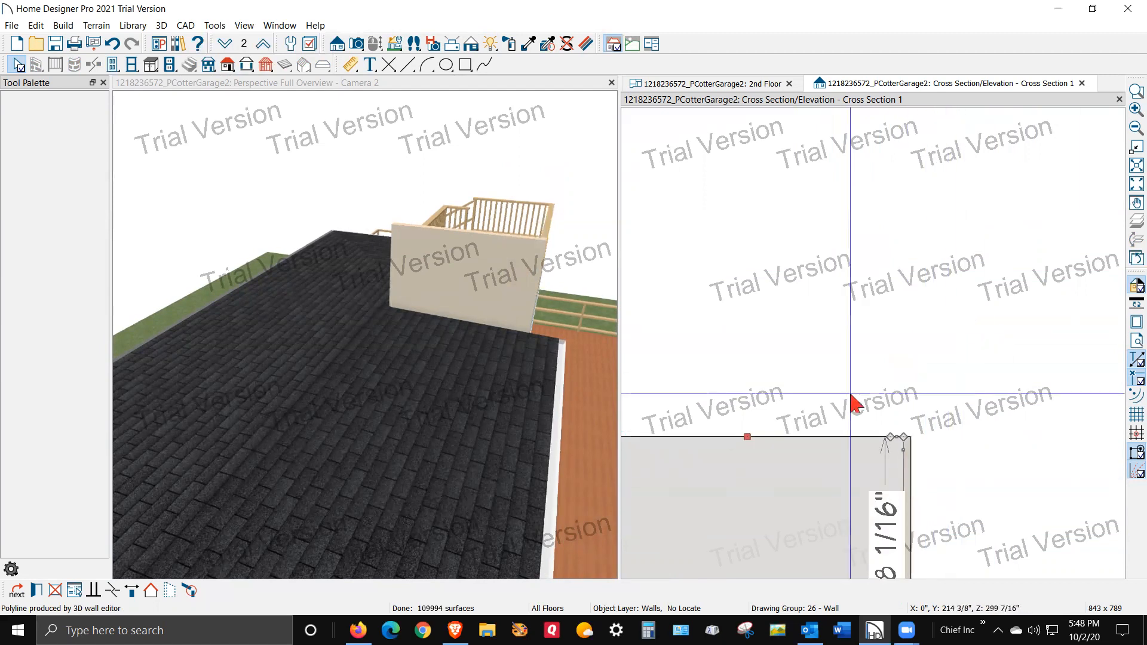
{"action": "scroll", "coordinate": [946, 456], "scroll_direction": "up", "scroll_amount": 2}
{"action": "scroll", "coordinate": [878, 406], "scroll_direction": "up", "scroll_amount": 3}
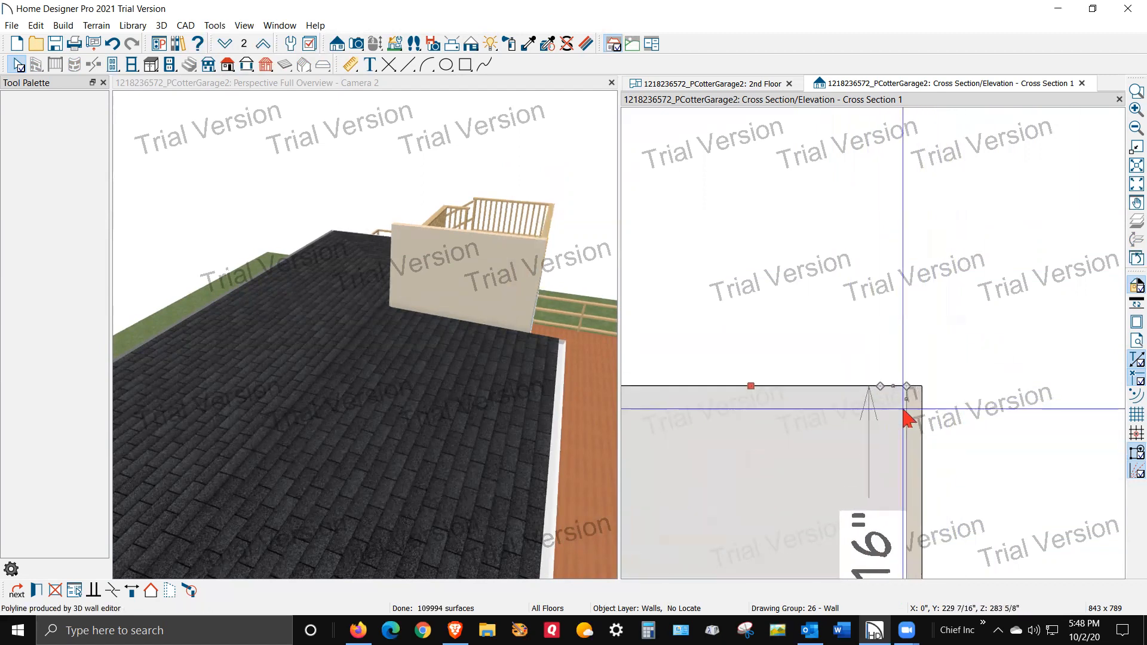
{"action": "left_click_drag", "start_coordinate": [852, 366], "coordinate": [915, 365]}
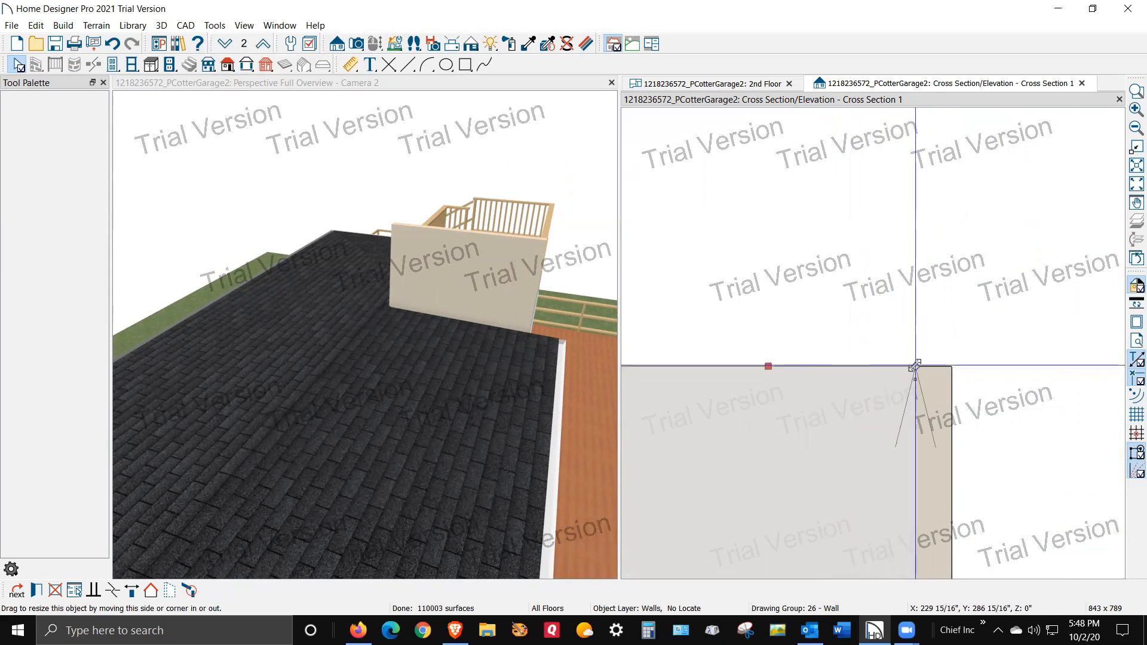
{"action": "scroll", "coordinate": [1022, 304], "scroll_direction": "down", "scroll_amount": 4}
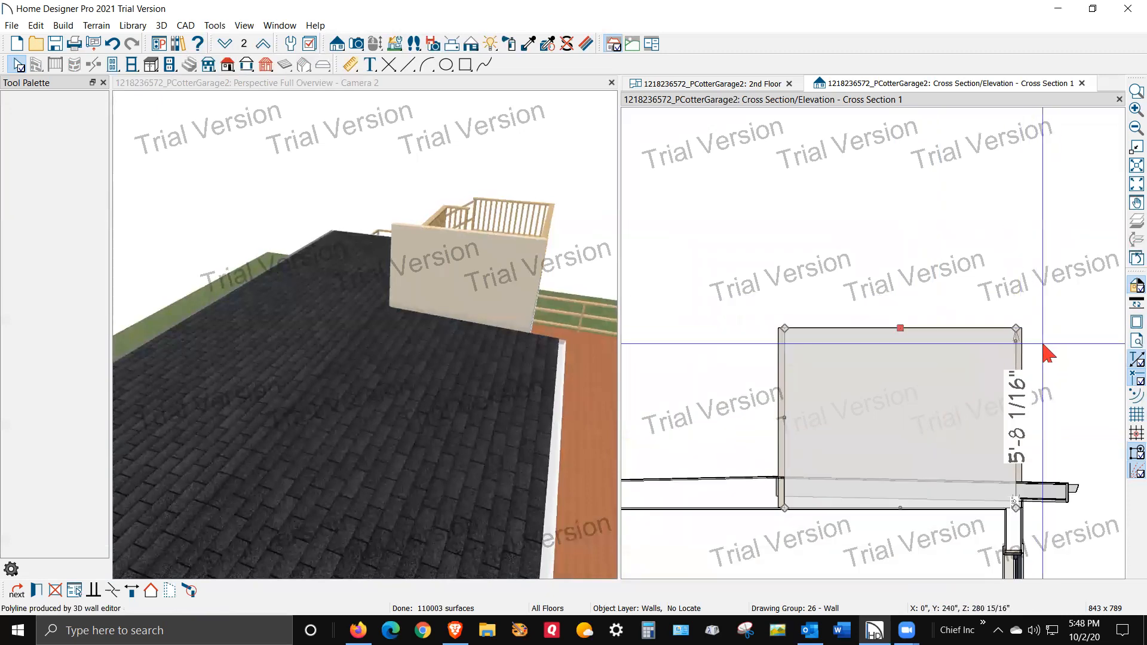
{"action": "scroll", "coordinate": [1042, 358], "scroll_direction": "up", "scroll_amount": 1}
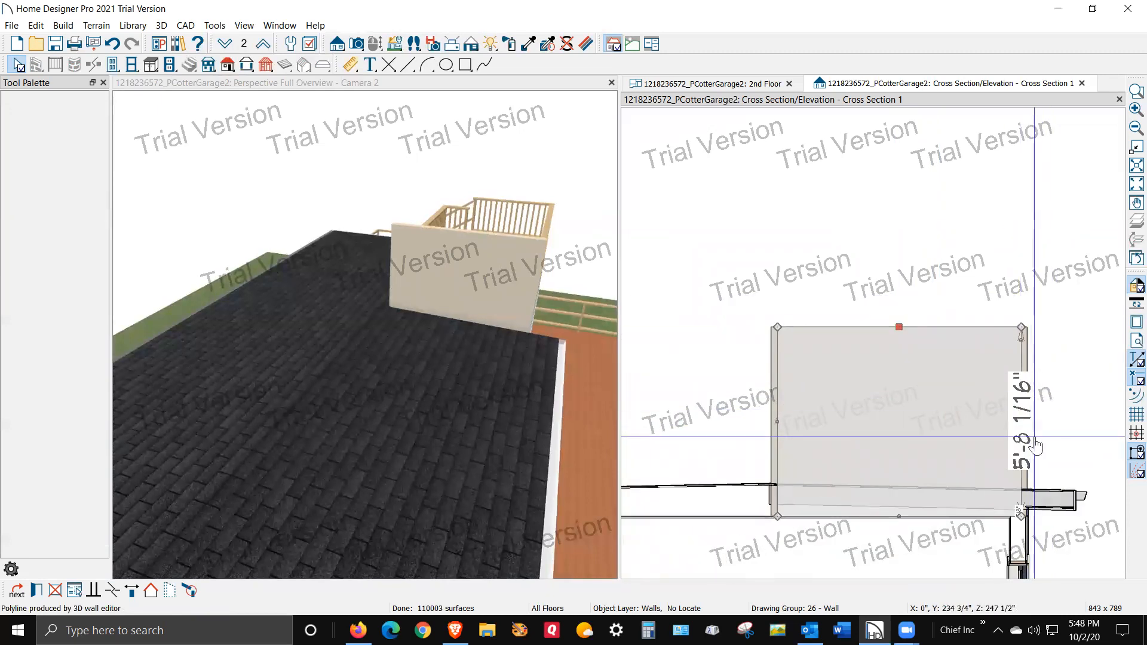
Step: Set the wall's height to 36", then raise its top edge to about 4'-1 9/16" to meet the tops of the adjacent railings
{"action": "left_click", "coordinate": [1025, 407]}
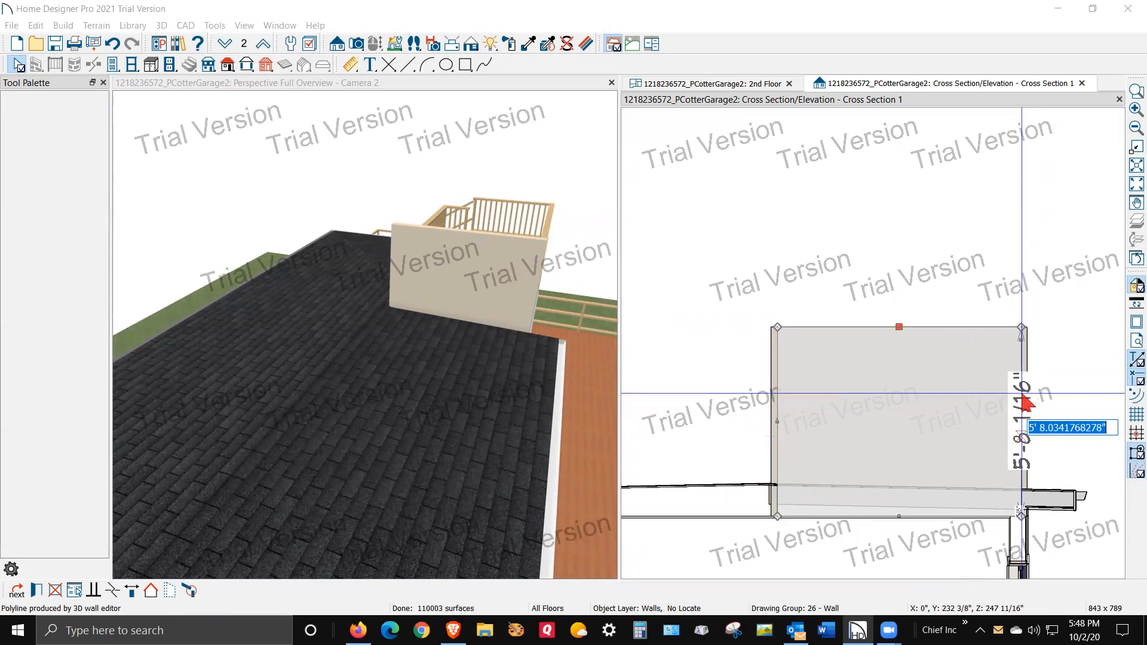
{"action": "type", "text": "36"}
{"action": "key", "text": "Return"}
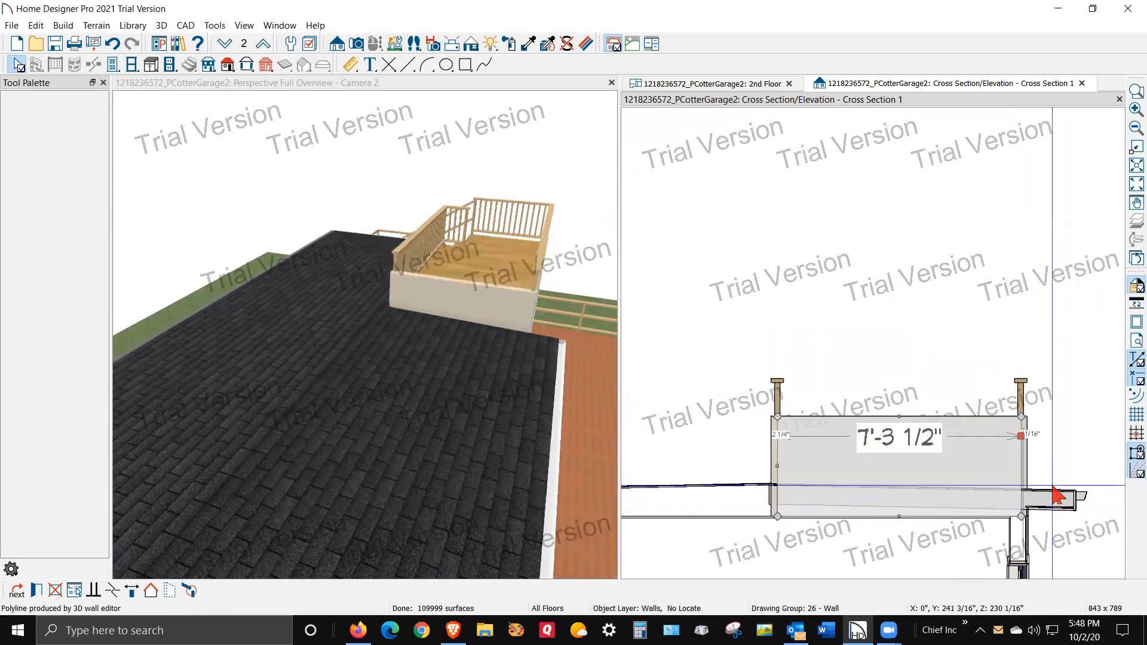
{"action": "scroll", "coordinate": [873, 423], "scroll_direction": "up", "scroll_amount": 2}
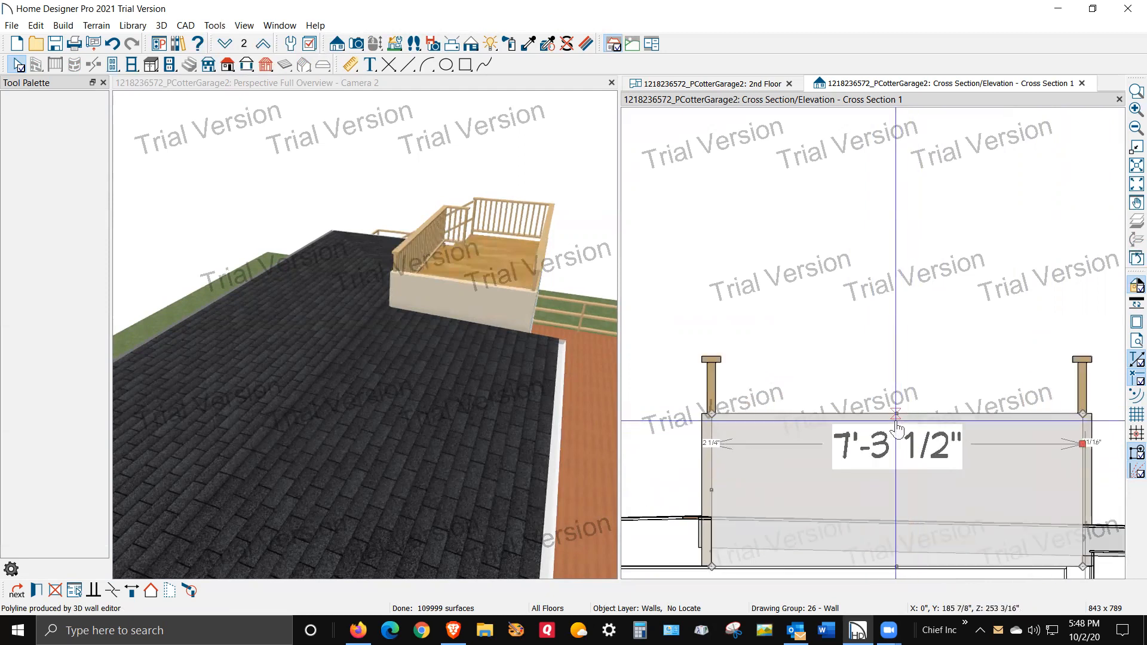
{"action": "left_click_drag", "start_coordinate": [896, 410], "coordinate": [886, 356]}
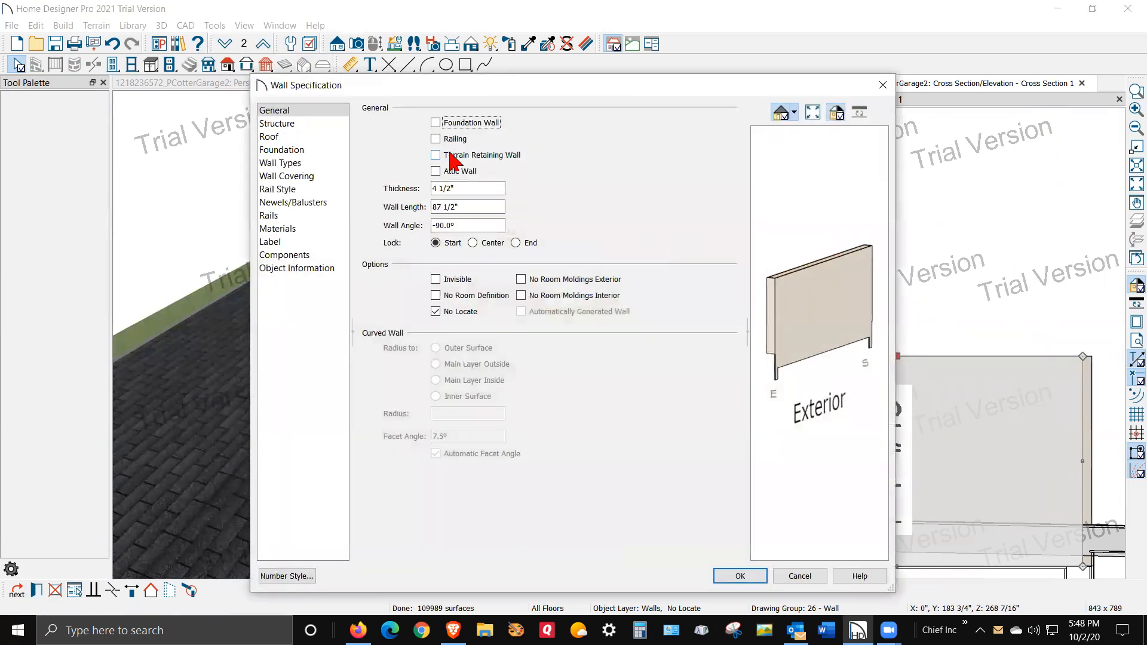
Step: Convert the levelled wall back into a railing by enabling its Railing option, and close the cross section
{"action": "left_click", "coordinate": [445, 140]}
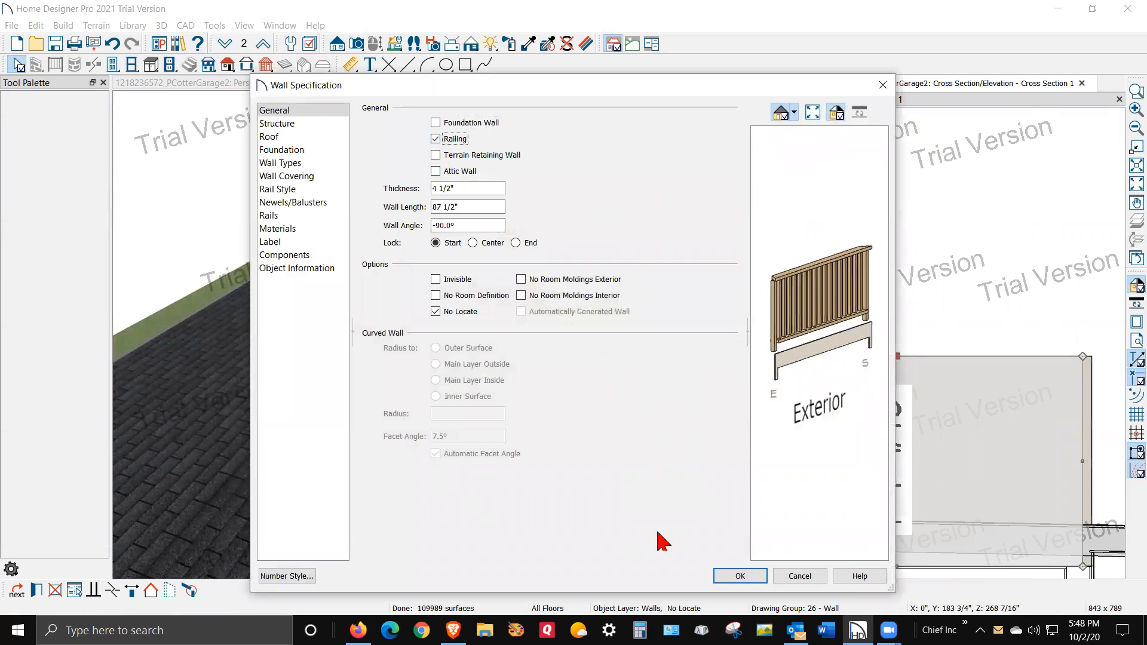
{"action": "left_click", "coordinate": [738, 577]}
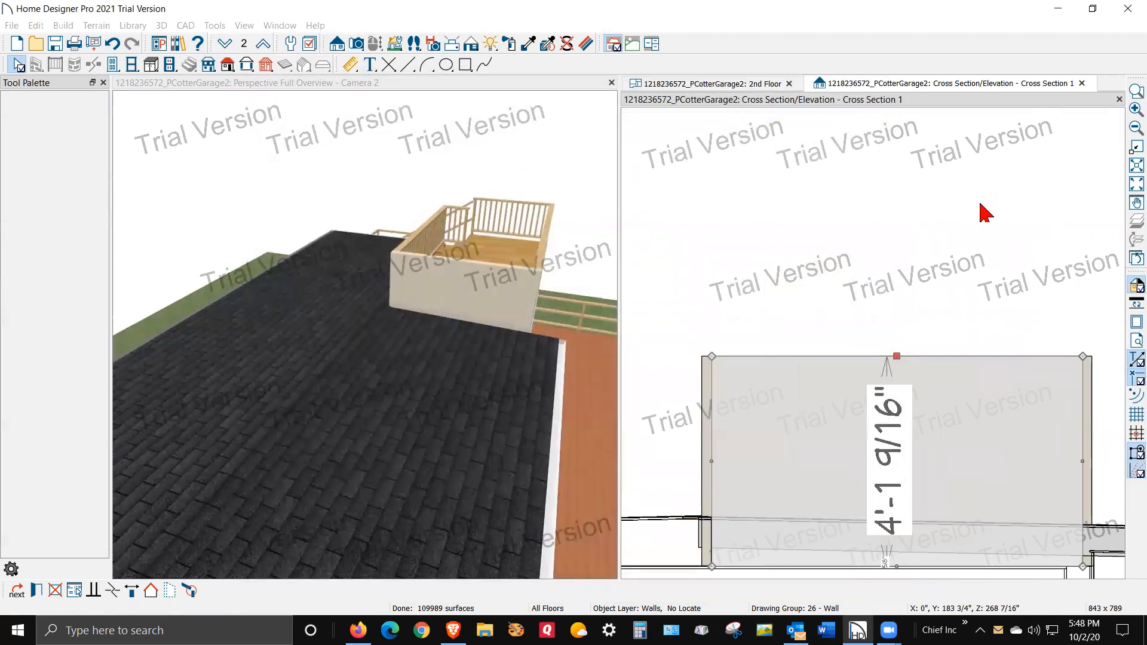
{"action": "left_click", "coordinate": [980, 203]}
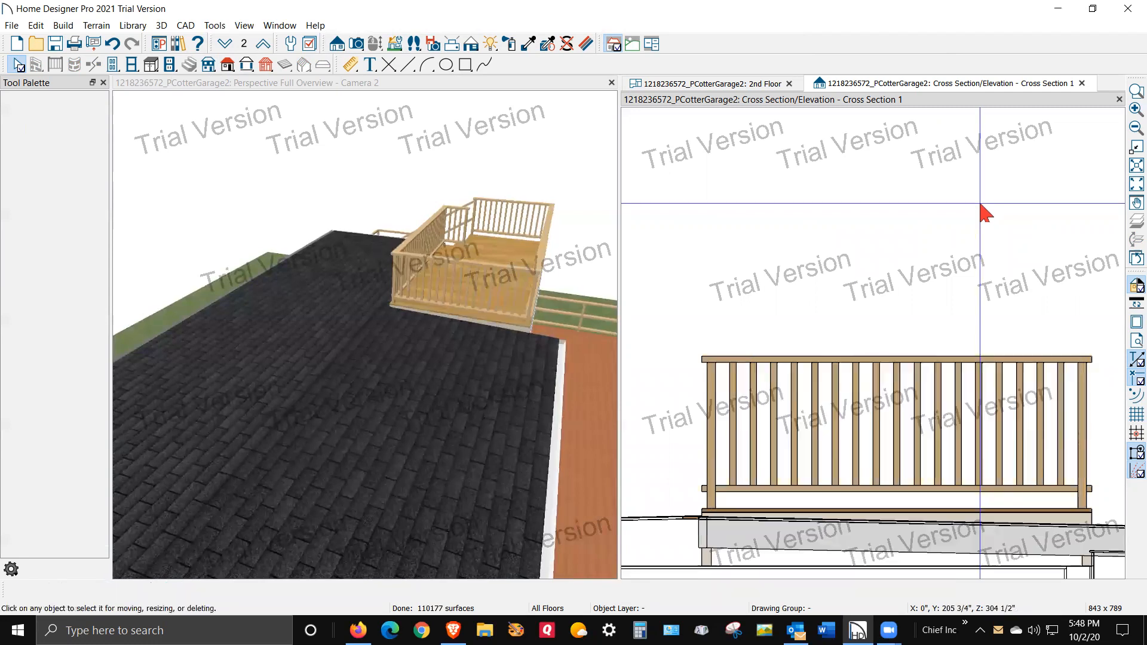
{"action": "scroll", "coordinate": [753, 368], "scroll_direction": "down", "scroll_amount": 3}
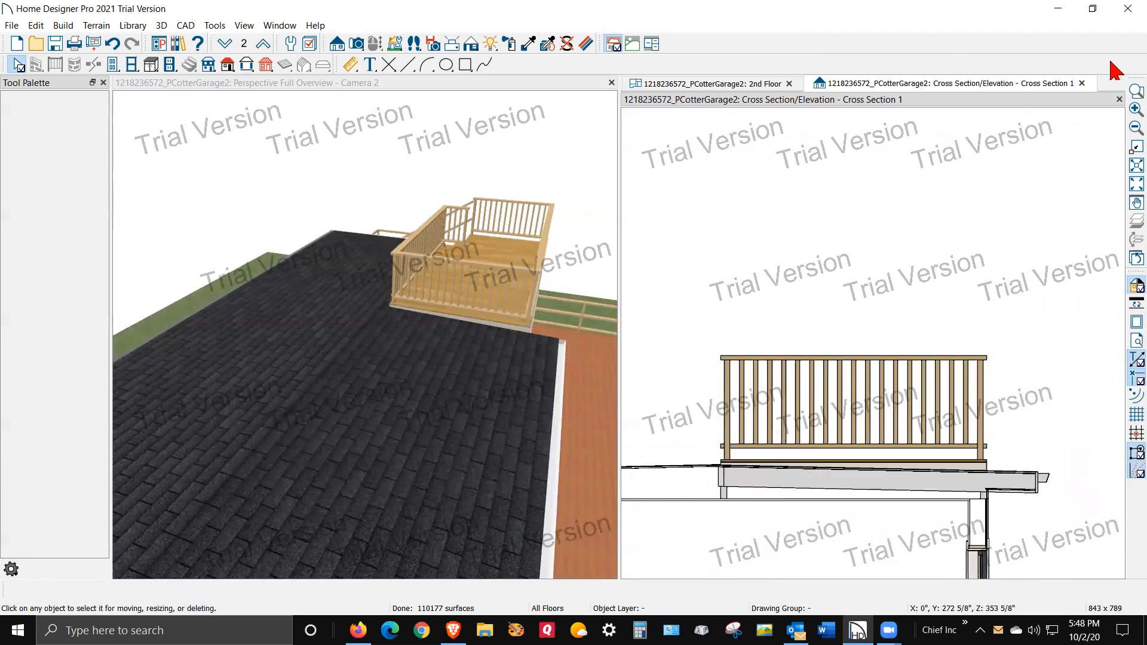
{"action": "left_click", "coordinate": [1082, 83]}
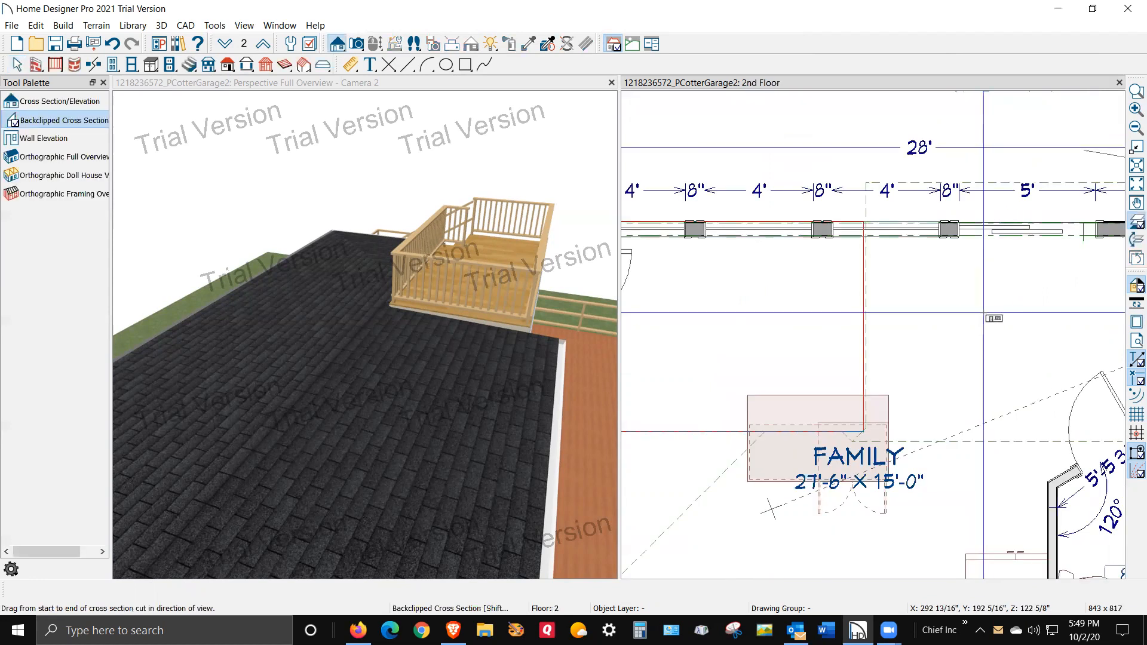
Step: Examine the balcony railing, the roof edge and the stairs in 3D, and compare the stair area with the 2nd-floor plan
{"action": "scroll", "coordinate": [836, 256], "scroll_direction": "down", "scroll_amount": 1}
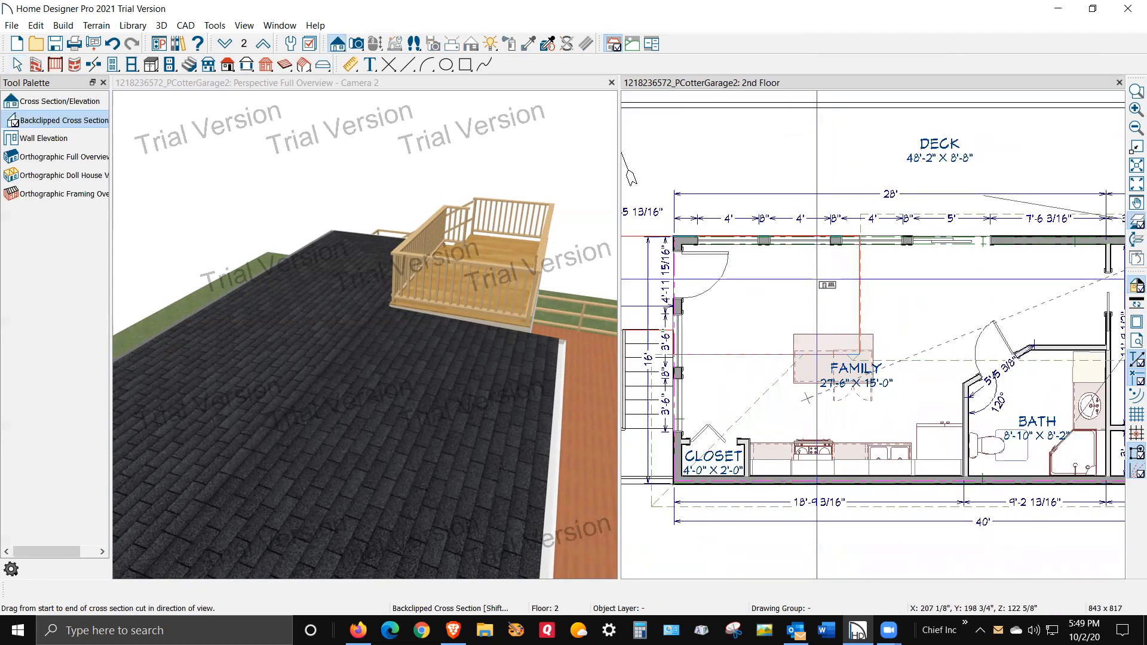
{"action": "left_click", "coordinate": [218, 174]}
{"action": "left_click", "coordinate": [26, 105]}
{"action": "left_click_drag", "start_coordinate": [487, 337], "coordinate": [153, 367]}
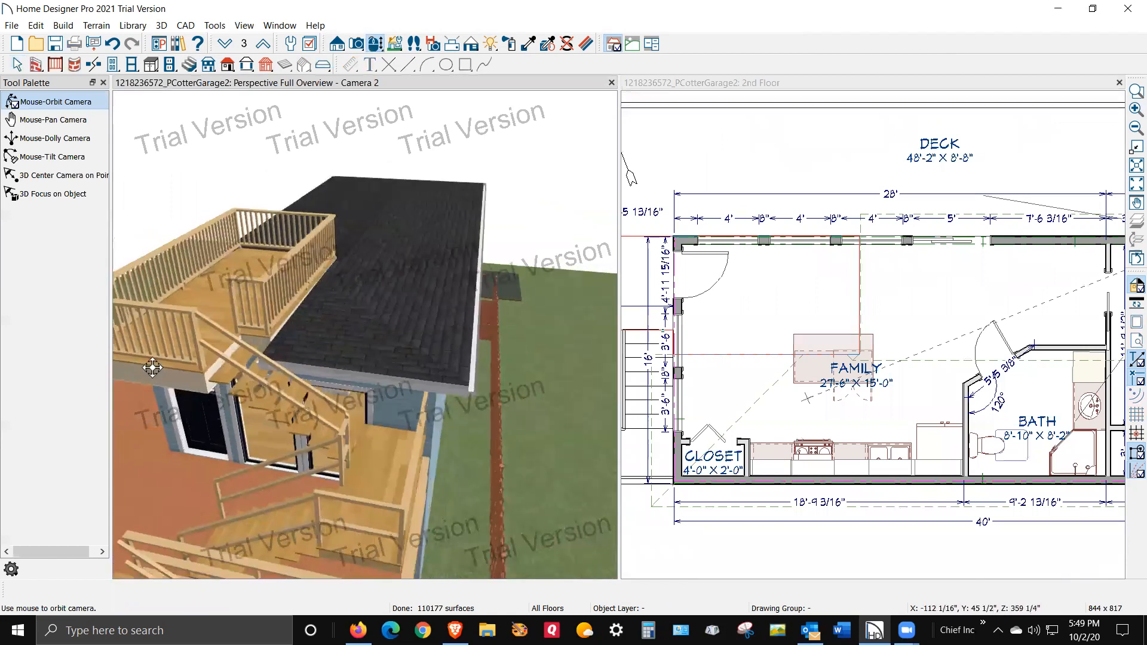
{"action": "scroll", "coordinate": [275, 346], "scroll_direction": "up", "scroll_amount": 5}
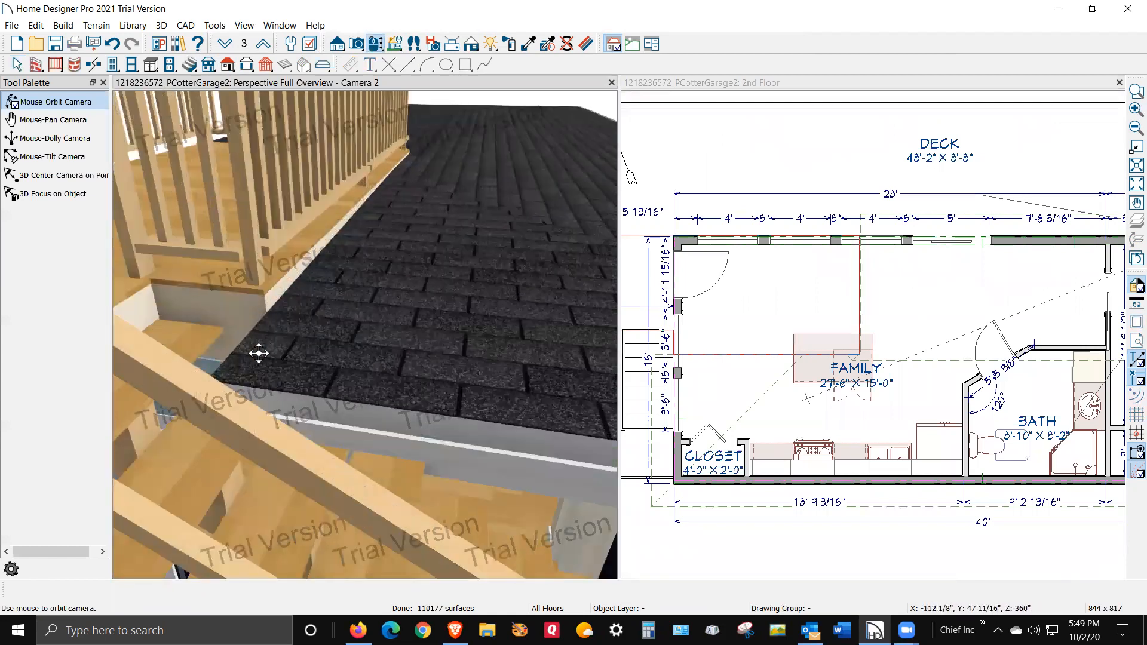
{"action": "scroll", "coordinate": [263, 363], "scroll_direction": "down", "scroll_amount": 3}
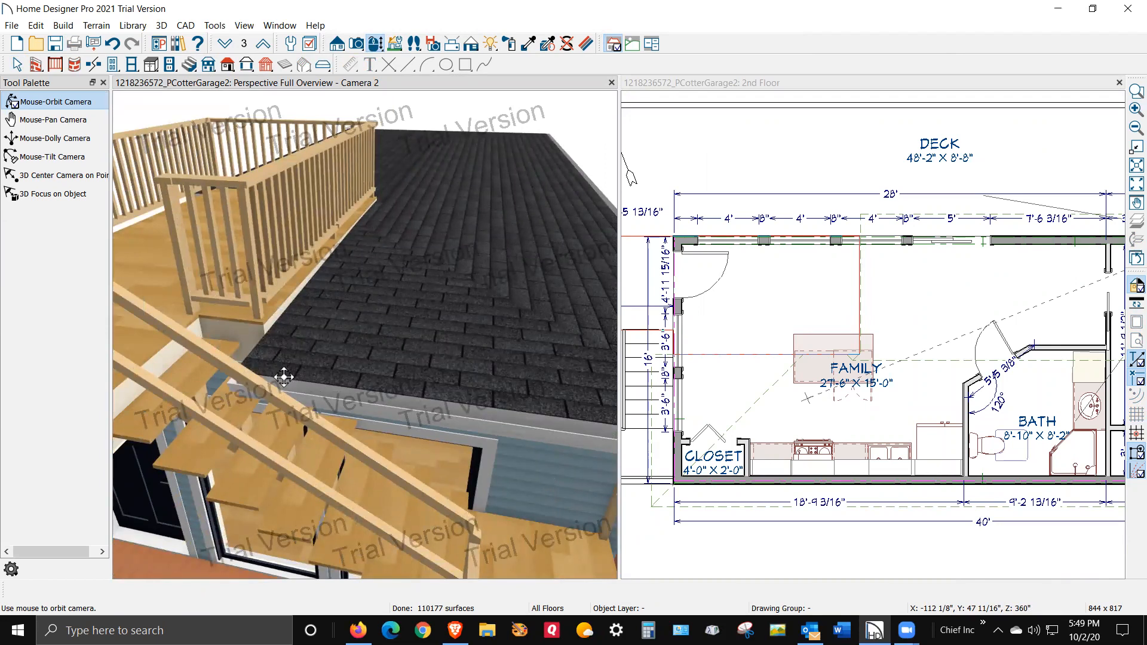
{"action": "scroll", "coordinate": [377, 383], "scroll_direction": "down", "scroll_amount": 3}
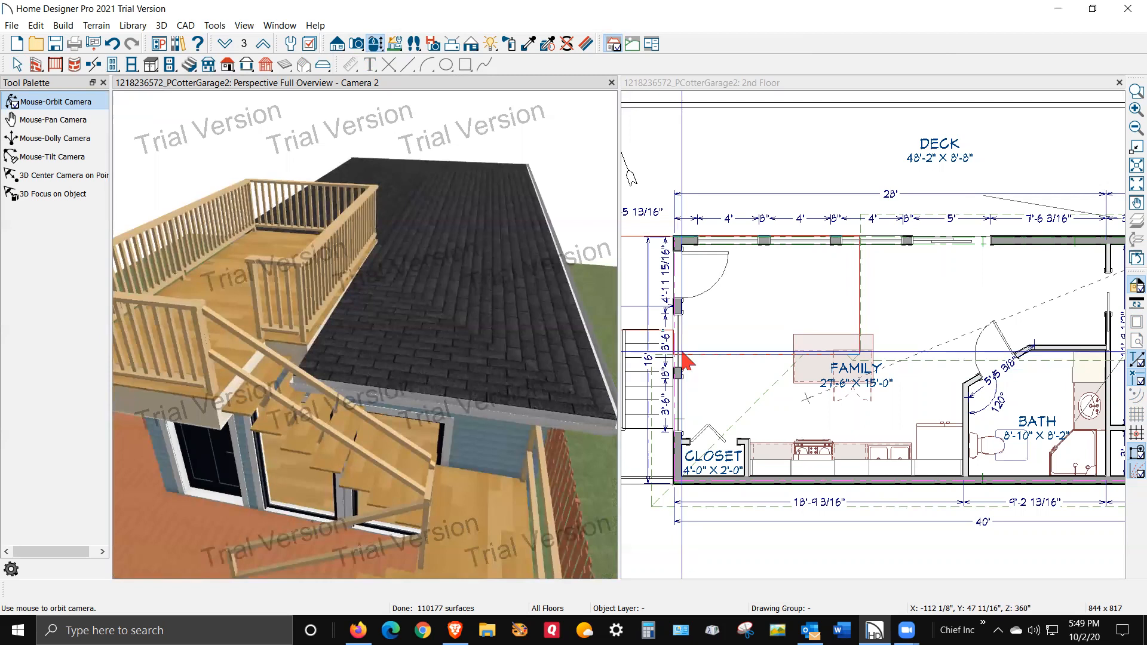
{"action": "scroll", "coordinate": [820, 332], "scroll_direction": "down", "scroll_amount": 2}
{"action": "scroll", "coordinate": [819, 332], "scroll_direction": "up", "scroll_amount": 3}
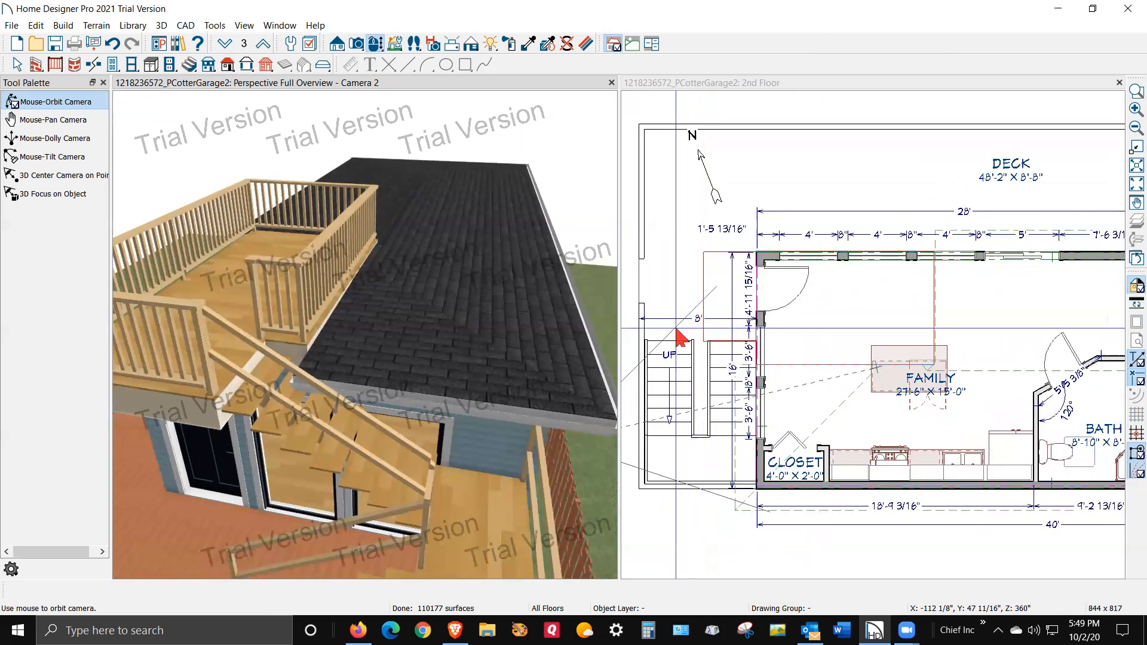
{"action": "left_click_drag", "start_coordinate": [483, 346], "coordinate": [481, 309]}
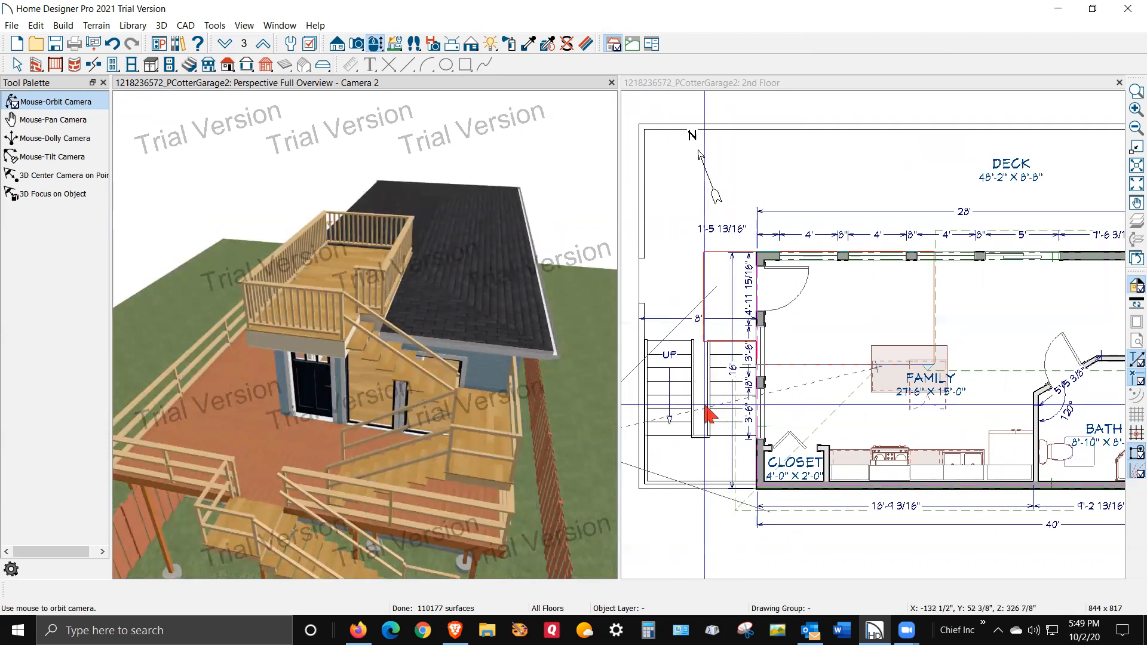
{"action": "scroll", "coordinate": [677, 387], "scroll_direction": "up", "scroll_amount": 4}
{"action": "scroll", "coordinate": [803, 365], "scroll_direction": "down", "scroll_amount": 4}
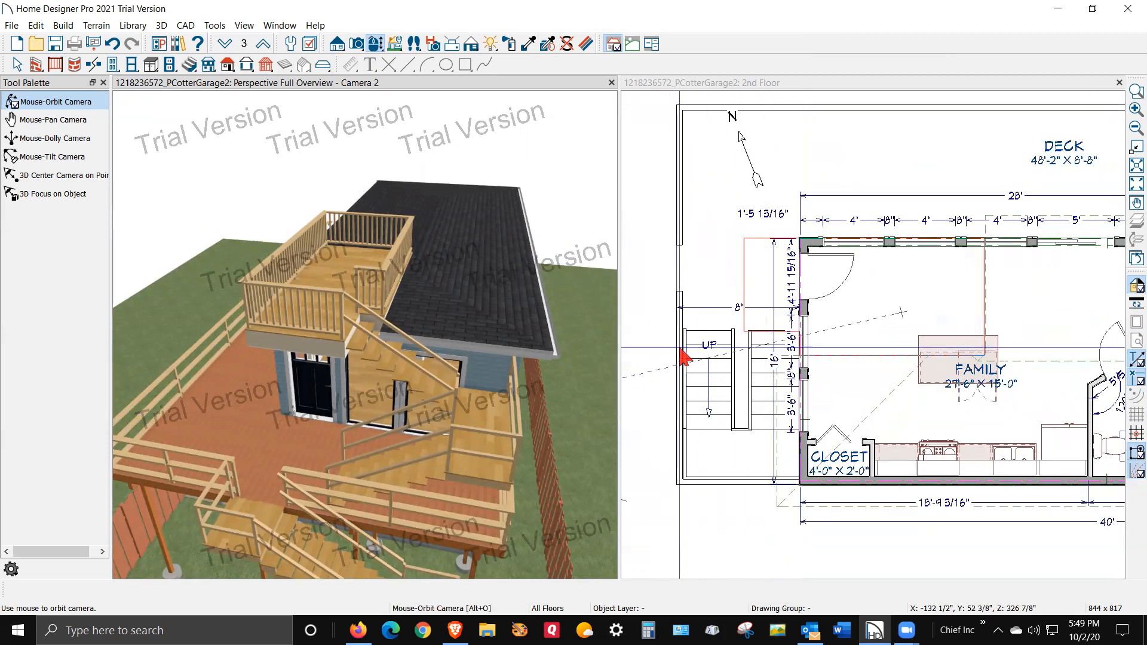
{"action": "scroll", "coordinate": [684, 357], "scroll_direction": "up", "scroll_amount": 2}
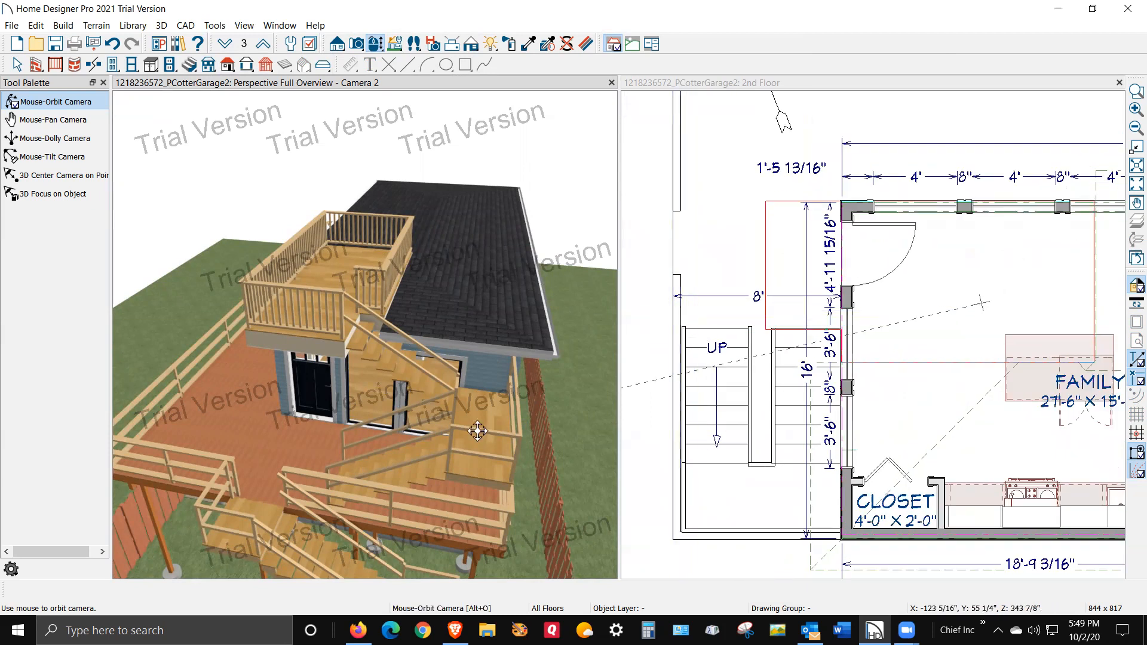
Step: Check the roof overhang setting and move the deck's railing beside the stairs out to 8'+18" from the building's end wall
{"action": "key", "text": "space"}
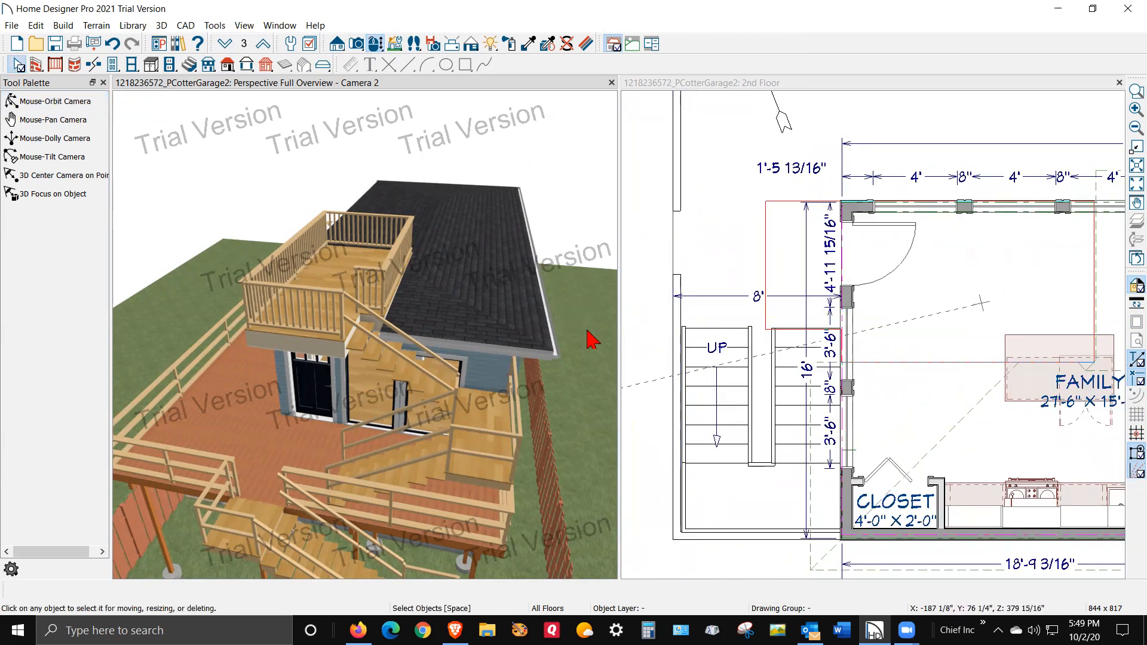
{"action": "left_click", "coordinate": [227, 64]}
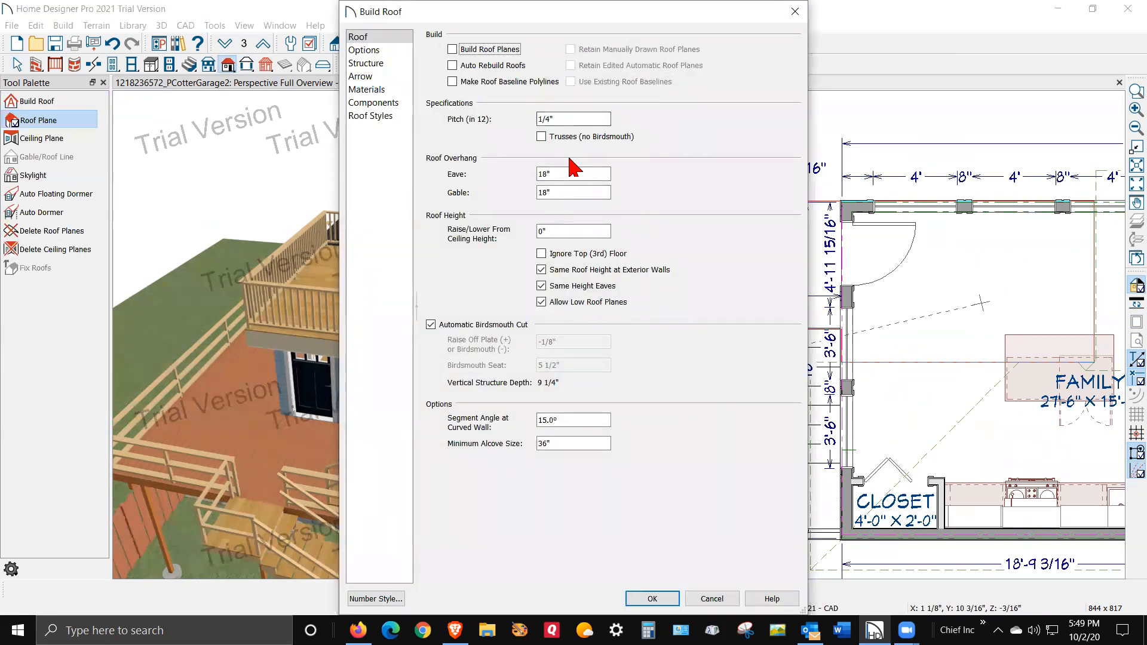
{"action": "left_click", "coordinate": [734, 601]}
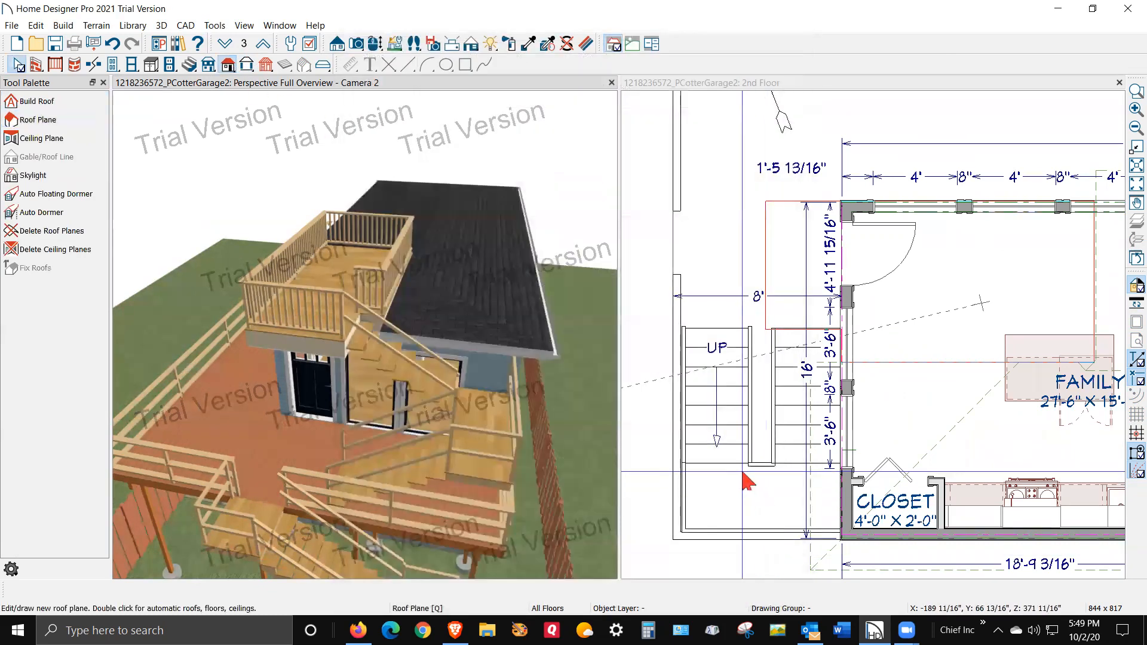
{"action": "left_click", "coordinate": [686, 317]}
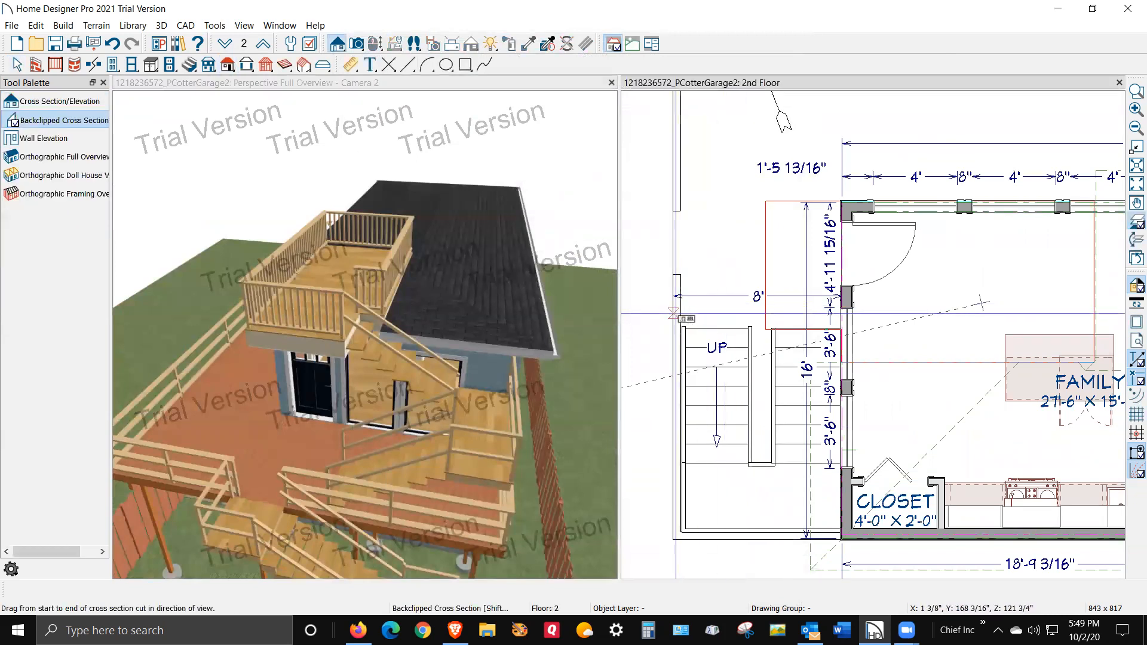
{"action": "left_click", "coordinate": [685, 310]}
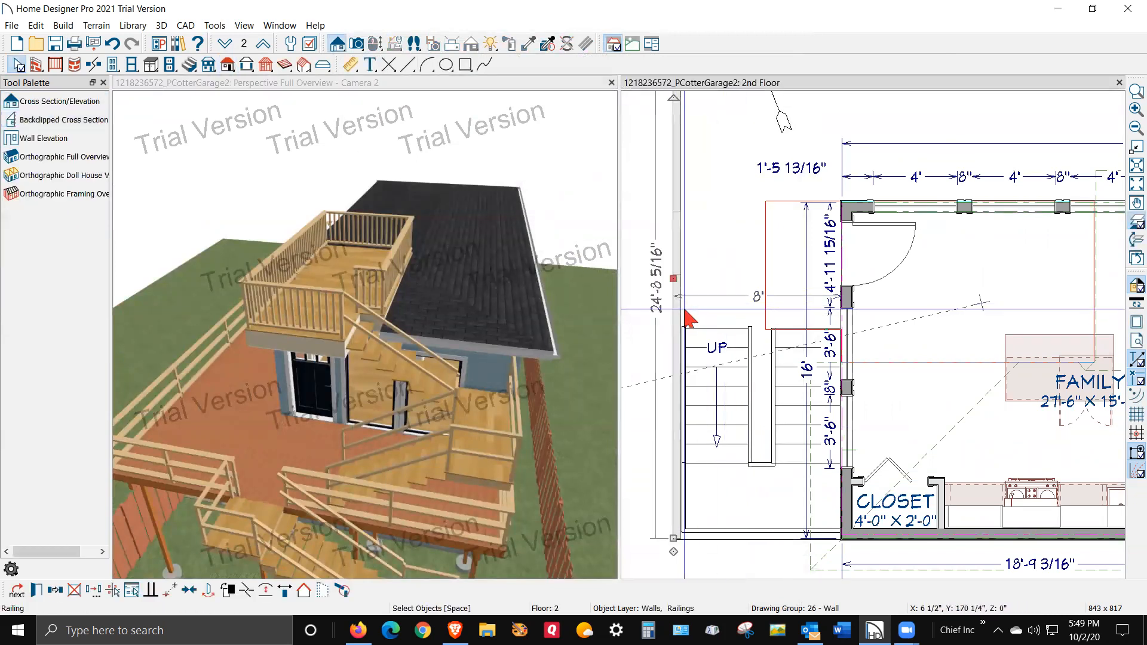
{"action": "left_click", "coordinate": [758, 296]}
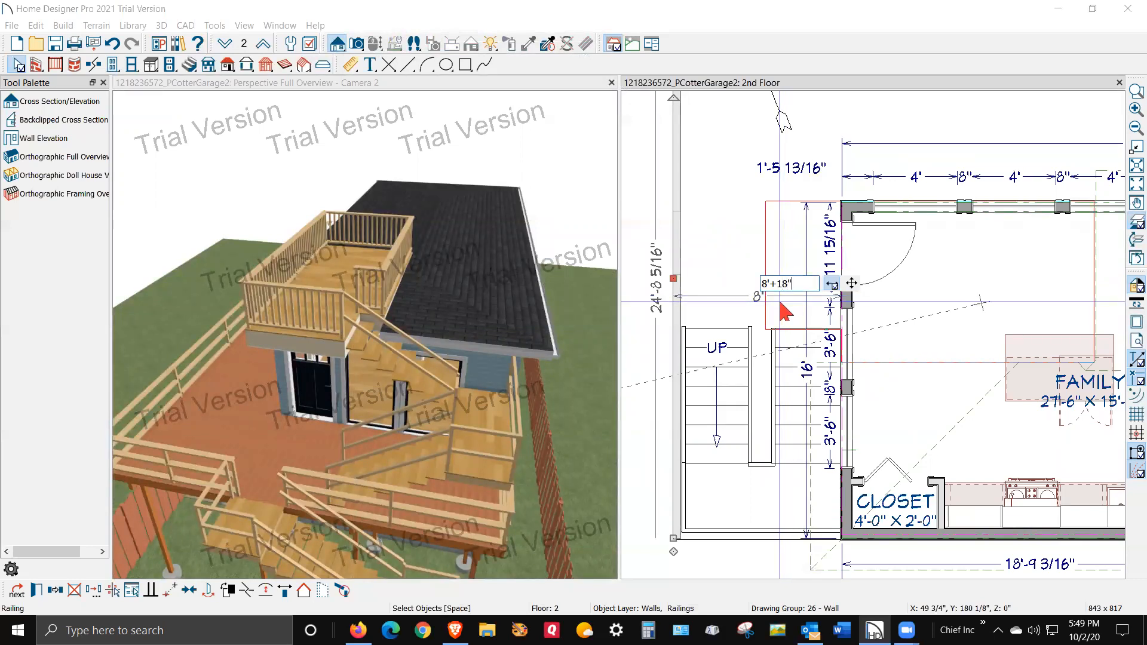
{"action": "key", "text": "Return"}
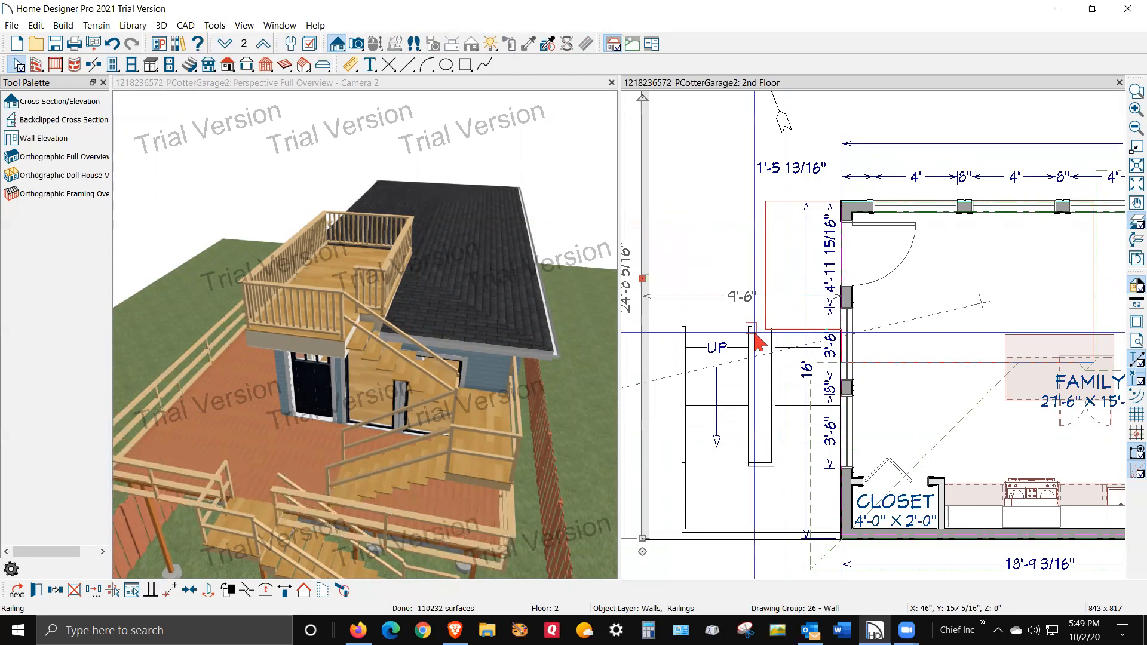
Step: Move both stair flights and their landing together outward from the building to meet the relocated deck railing
{"action": "left_click", "coordinate": [764, 442]}
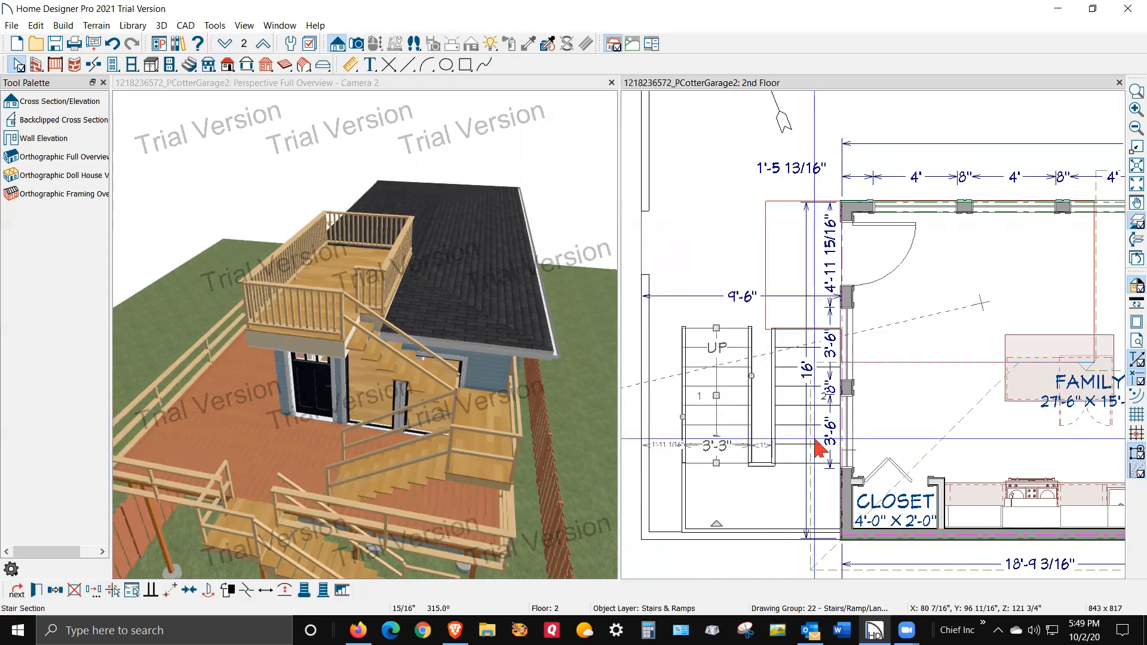
{"action": "left_click", "coordinate": [779, 440], "text": "shift"}
{"action": "left_click", "coordinate": [779, 501], "text": "shift"}
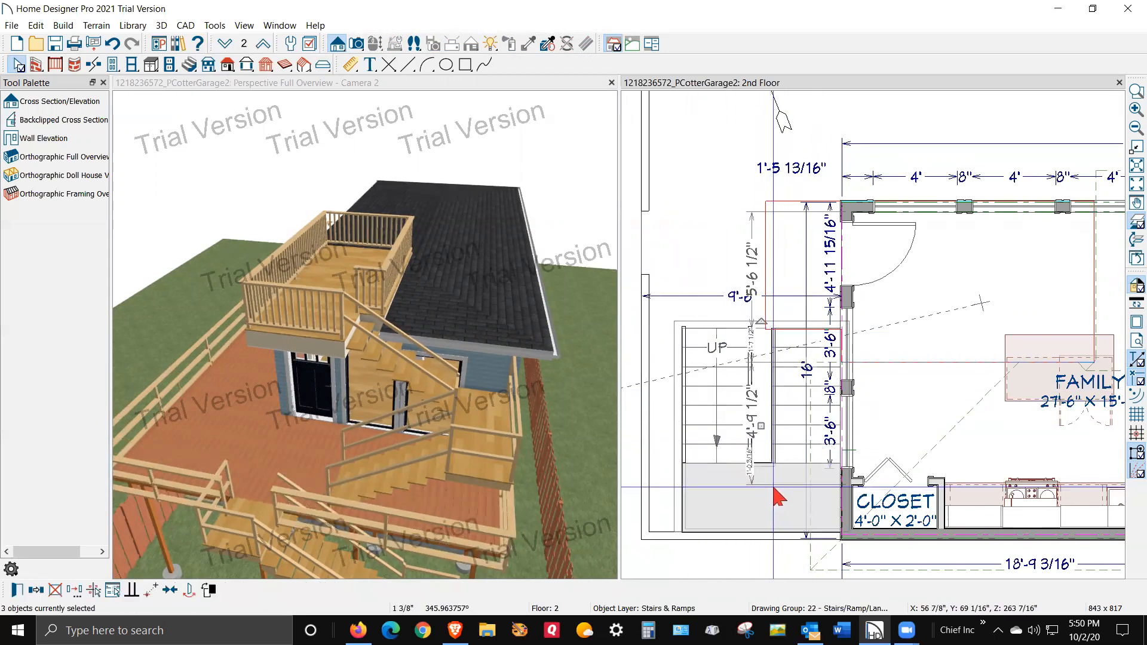
{"action": "left_click", "coordinate": [78, 589]}
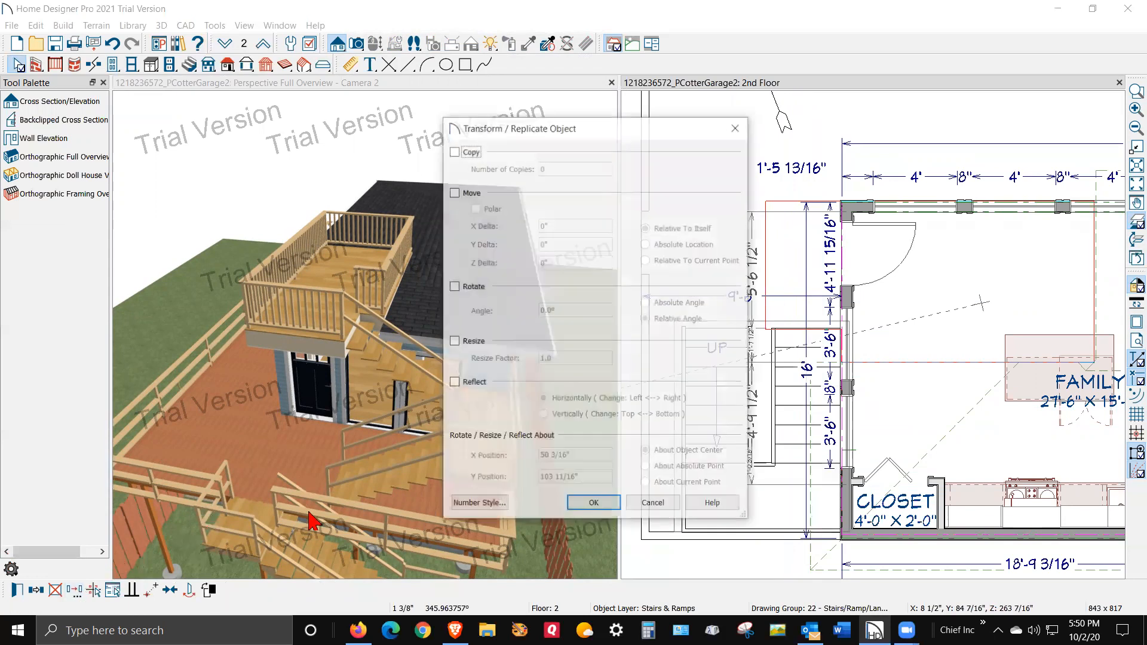
{"action": "left_click", "coordinate": [454, 192]}
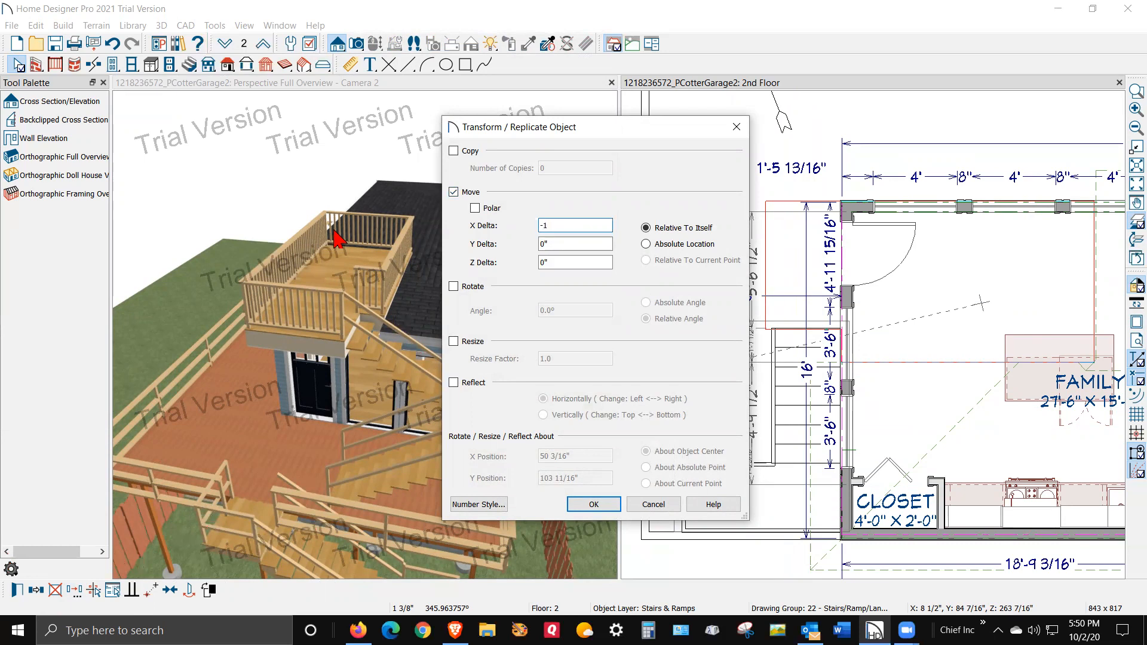
{"action": "left_click", "coordinate": [606, 507]}
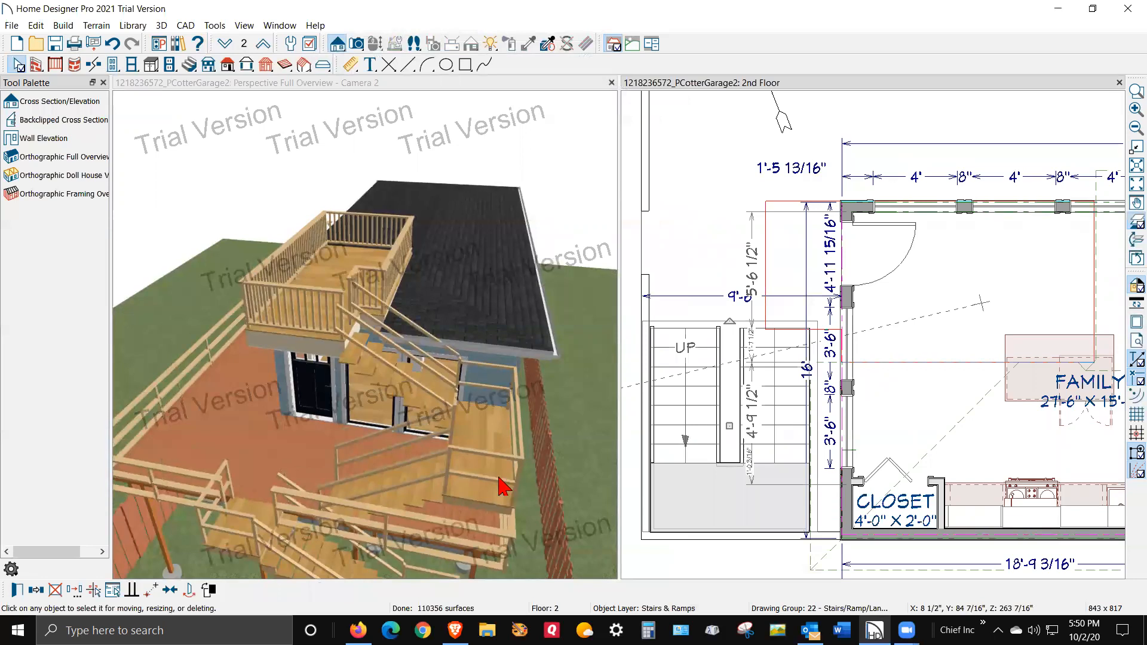
{"action": "key", "text": "Escape"}
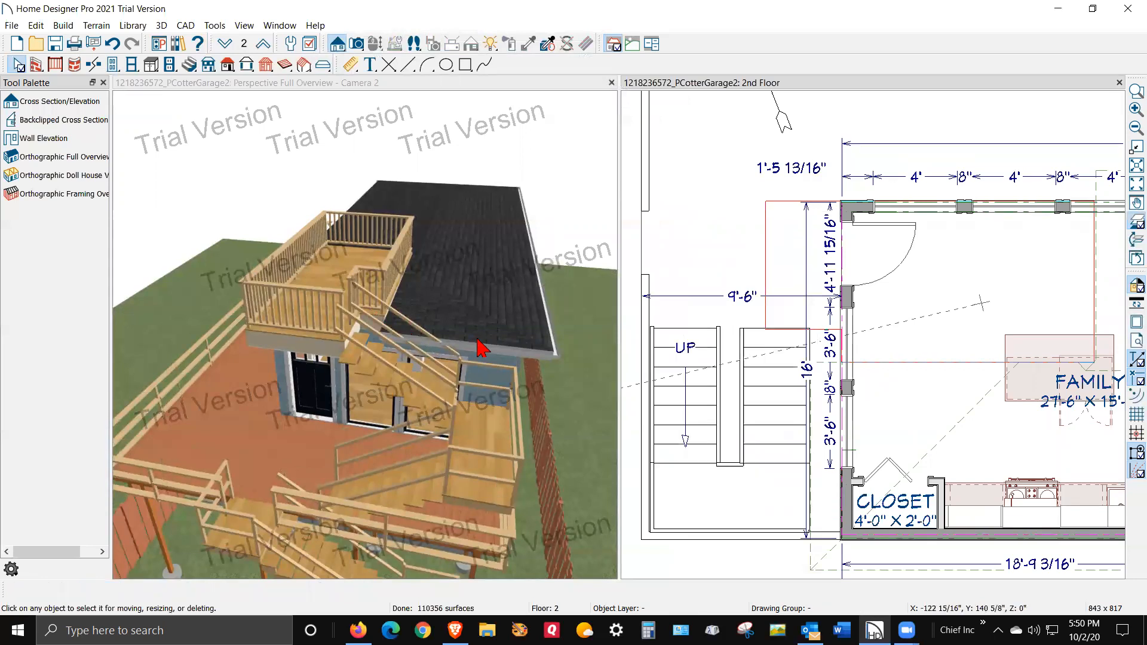
Step: On the 3rd floor, move the balcony's end railing outward so the balcony measures 17'-2" long
{"action": "left_click", "coordinate": [484, 64]}
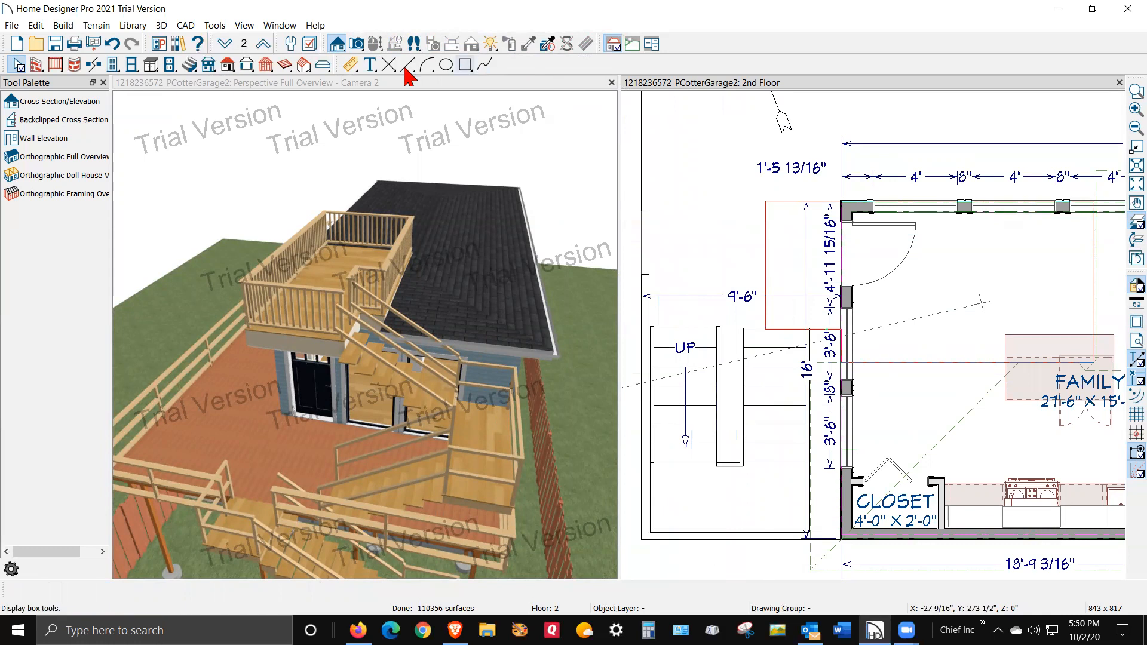
{"action": "left_click", "coordinate": [263, 46]}
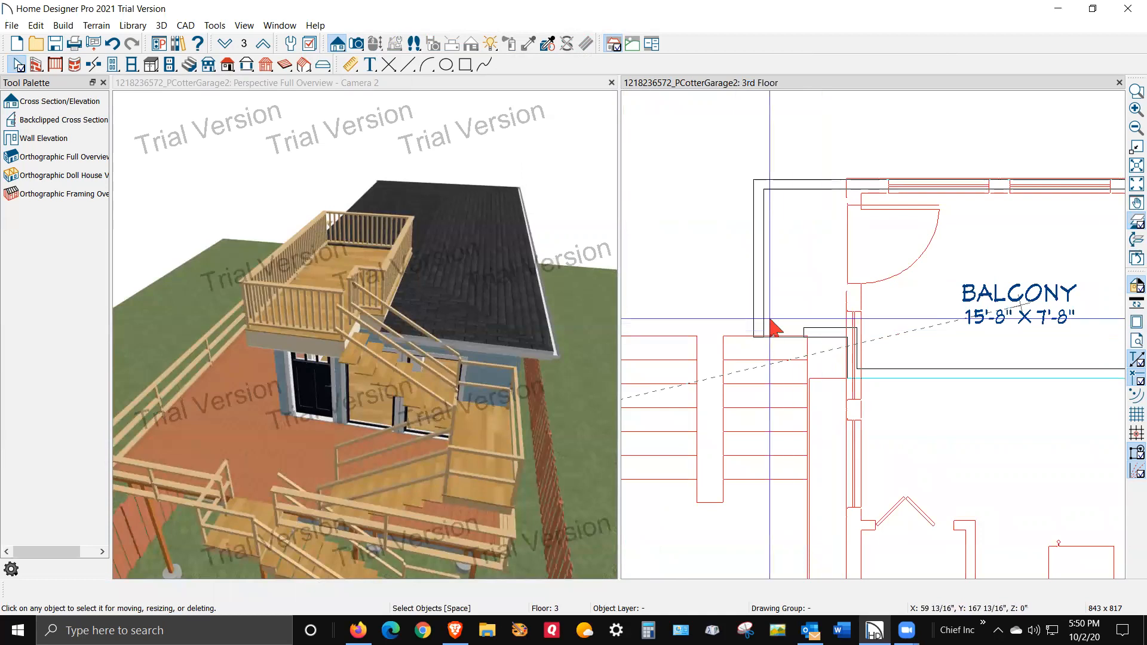
{"action": "left_click_drag", "start_coordinate": [758, 311], "coordinate": [715, 291]}
{"action": "left_click", "coordinate": [842, 397]}
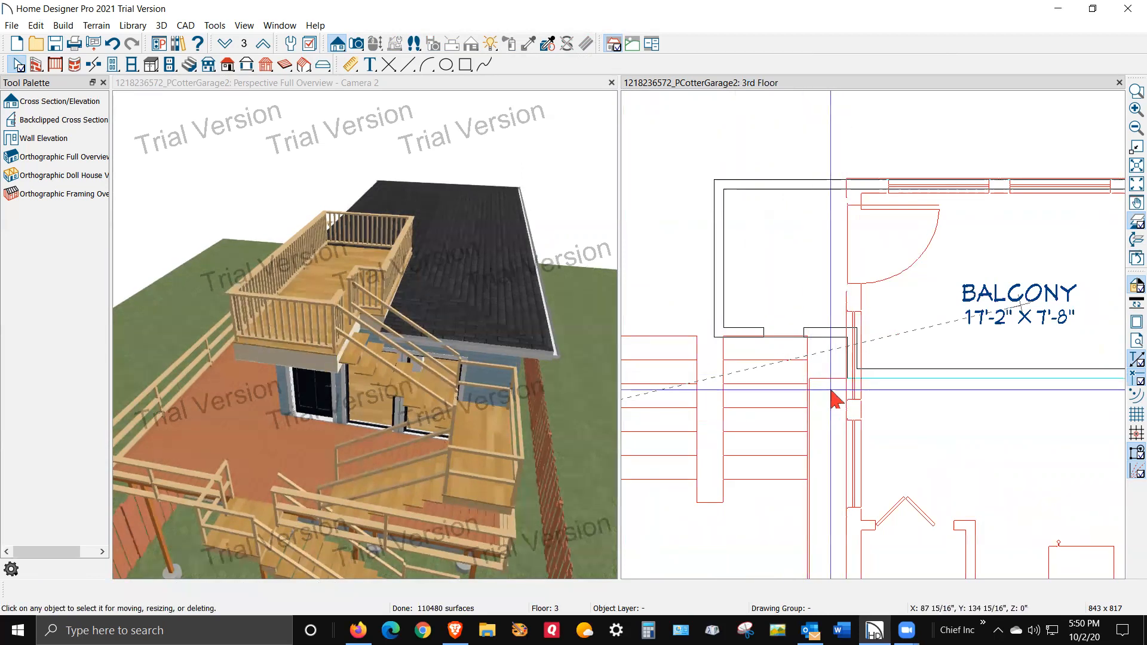
Step: Widen the balcony railing's opening at the top of the stairs to span the full width of the shifted flight
{"action": "left_click", "coordinate": [773, 334]}
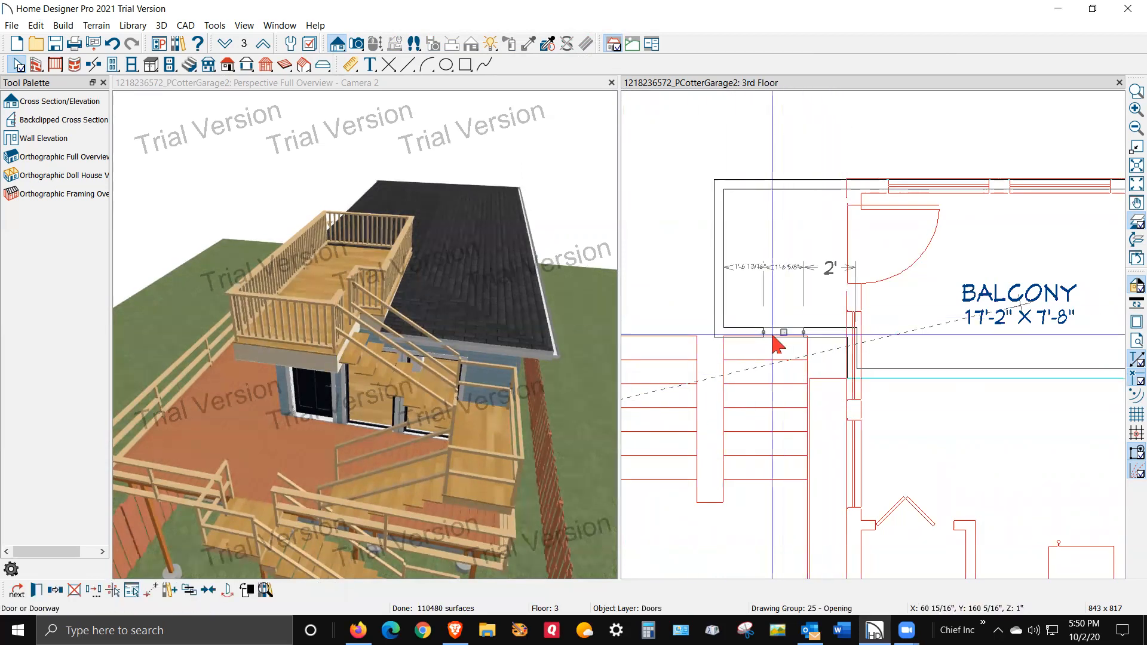
{"action": "left_click_drag", "start_coordinate": [764, 332], "coordinate": [719, 333]}
{"action": "left_click_drag", "start_coordinate": [802, 333], "coordinate": [807, 339]}
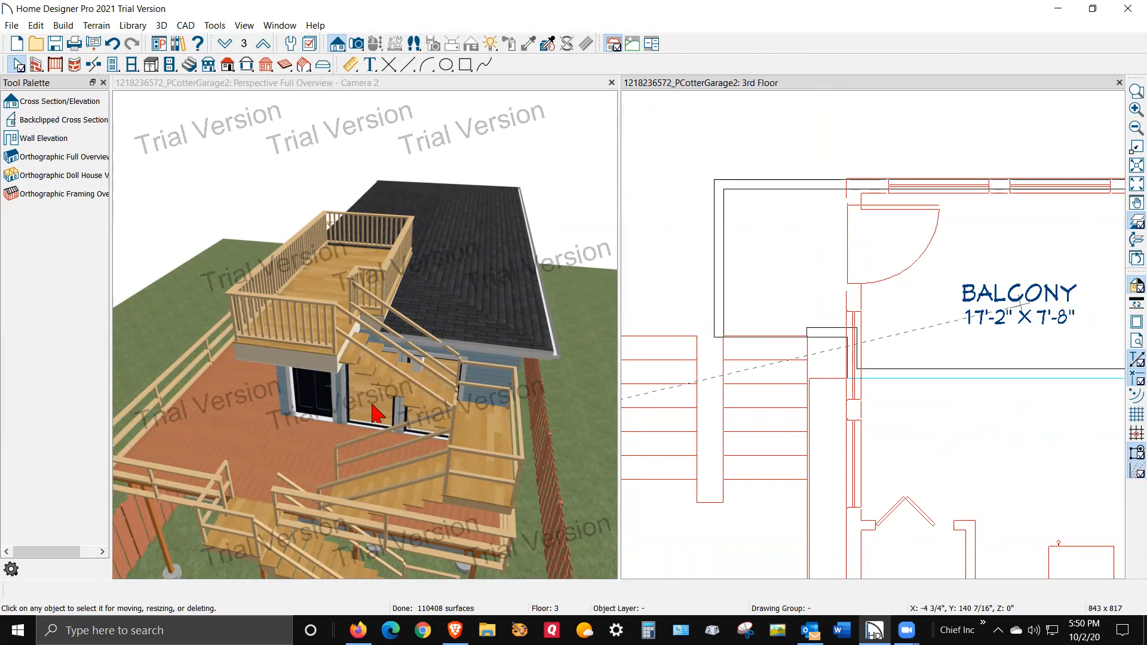
Step: Examine the extended balcony, the shifted stairs and the roof edge in 3D from the front and the far side
{"action": "middle_click_drag", "start_coordinate": [371, 412], "coordinate": [382, 381]}
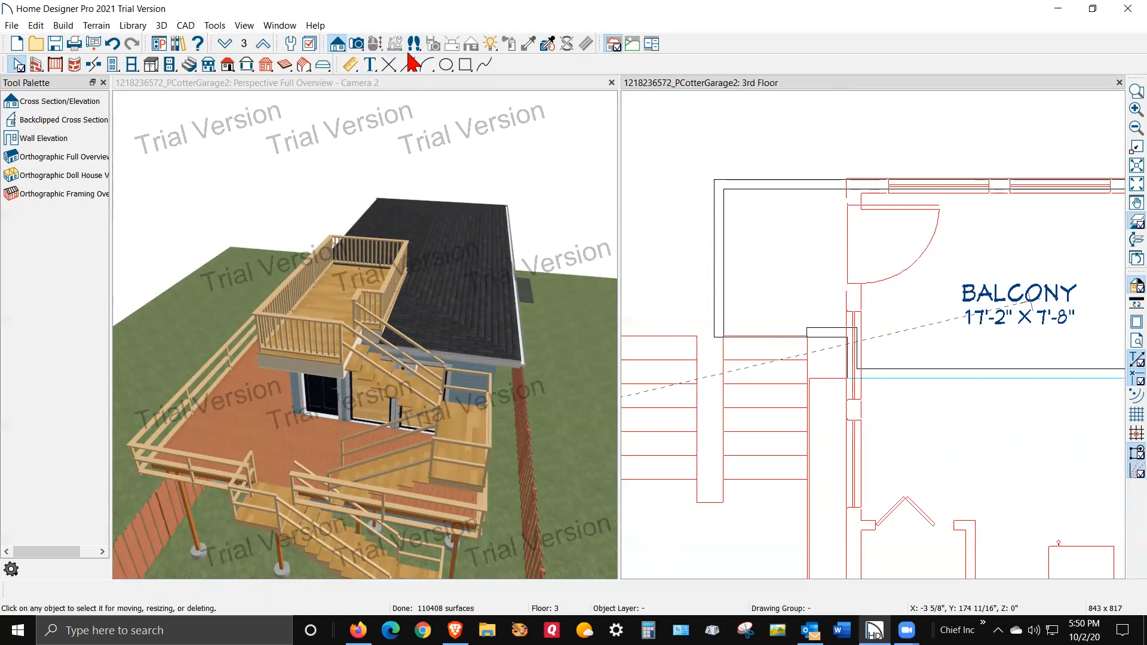
{"action": "left_click", "coordinate": [389, 137]}
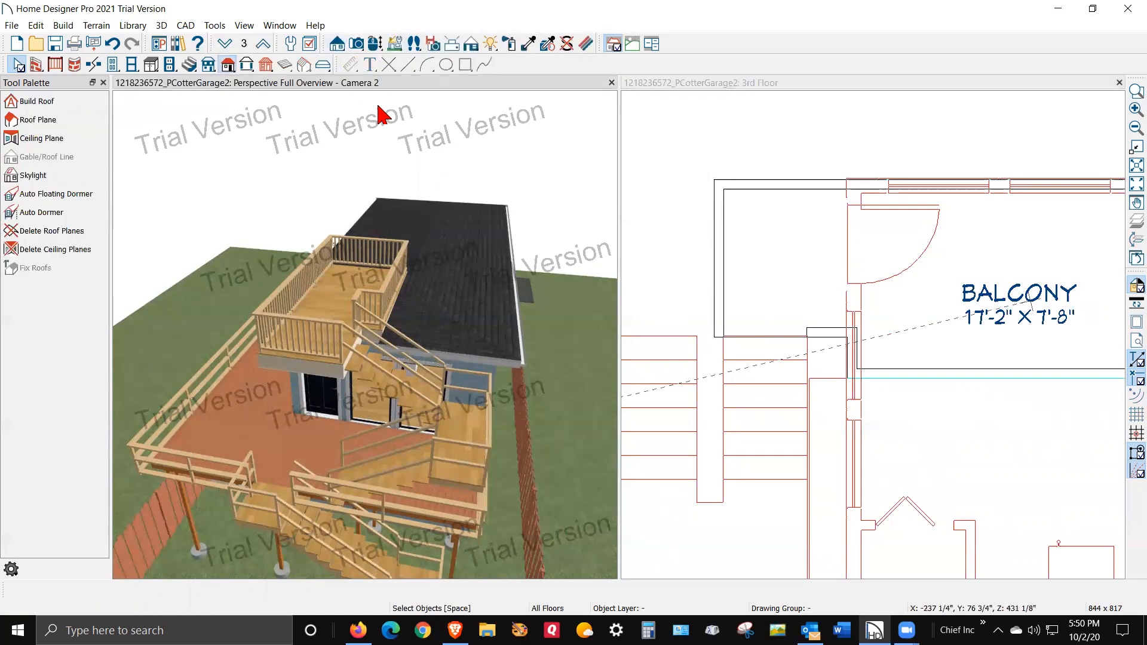
{"action": "left_click", "coordinate": [375, 44]}
{"action": "left_click_drag", "start_coordinate": [424, 300], "coordinate": [735, 276]}
{"action": "left_click_drag", "start_coordinate": [415, 341], "coordinate": [335, 309]}
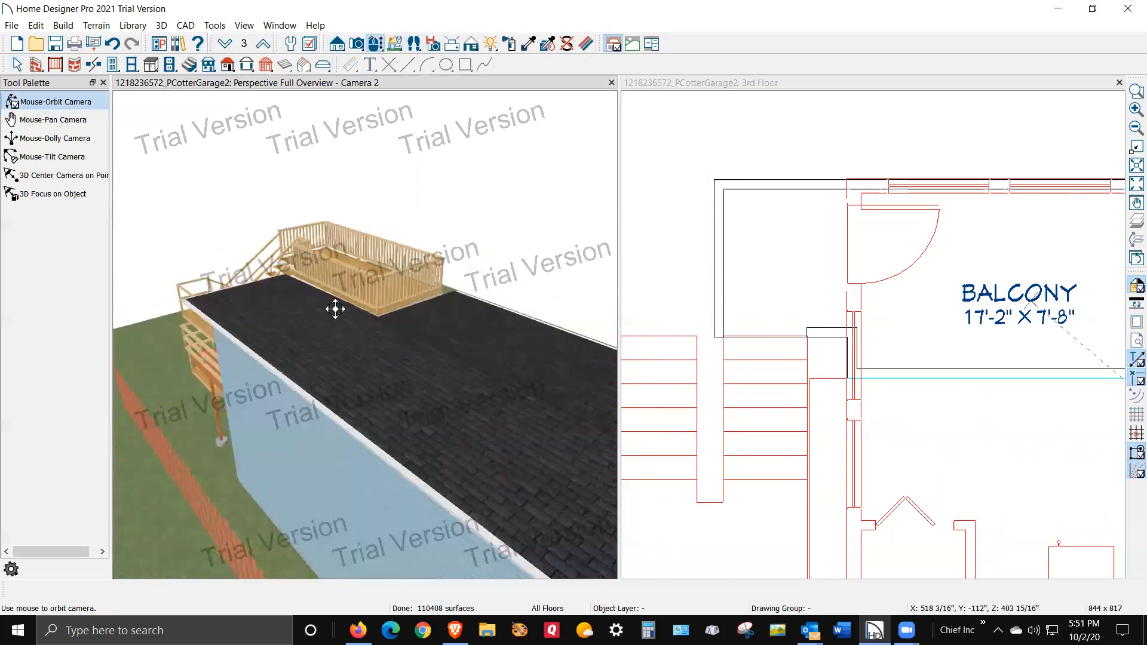